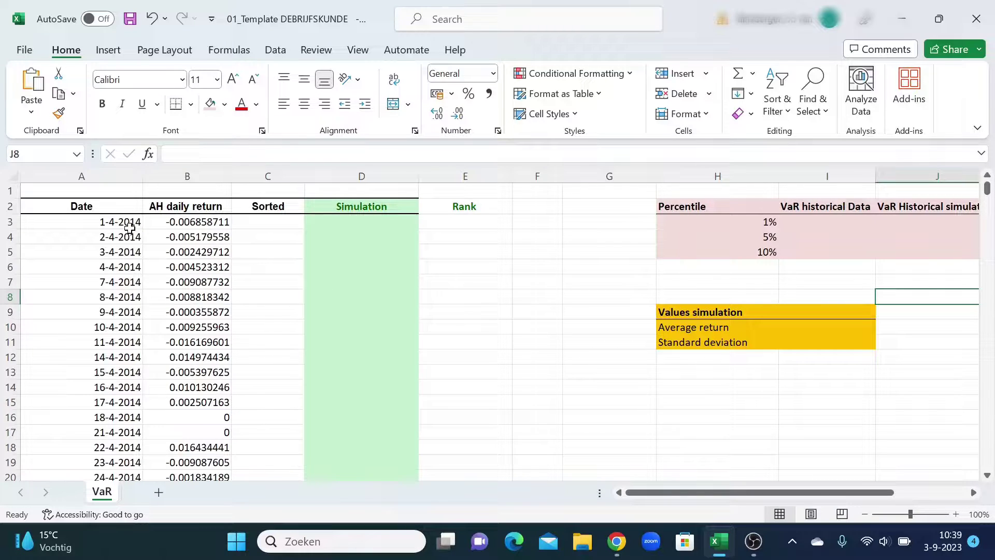
mouse_move(987, 188)
mouse_down()
mouse_move(988, 279)
mouse_move(988, 184)
mouse_up()
drag(738, 492, 759, 499)
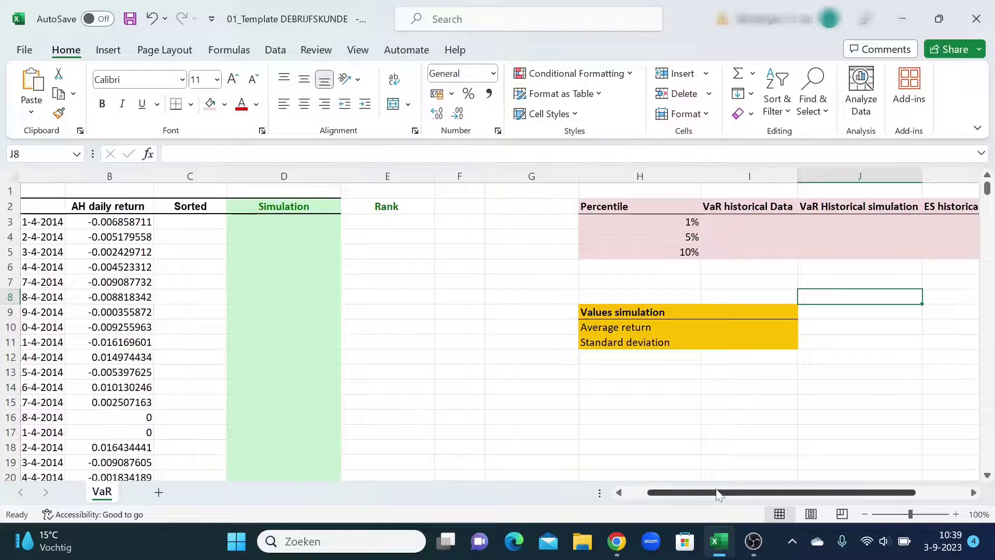
drag(717, 492, 695, 493)
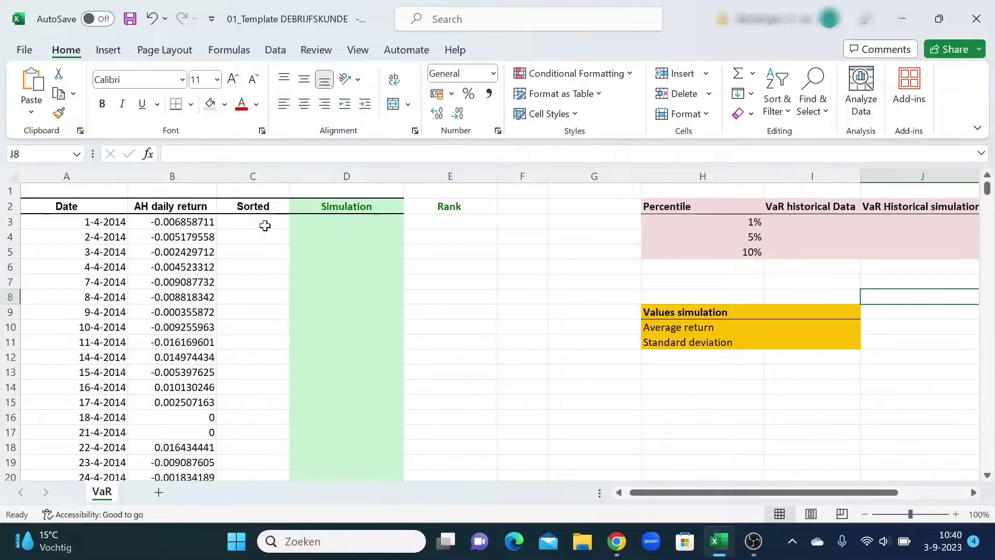
Copy all AH daily returns from B3:B328 into the Sorted column, starting at C3.
click(205, 222)
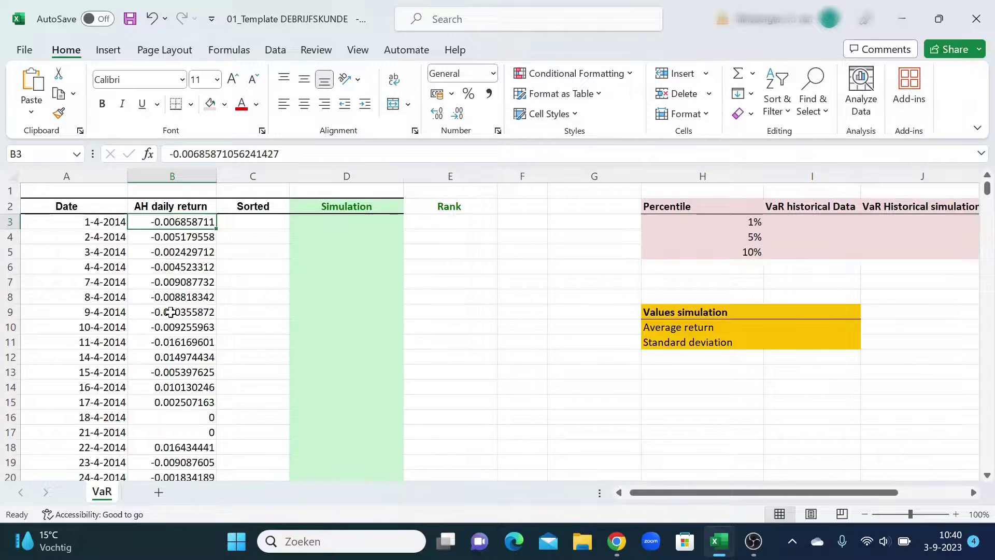
key(ctrl+shift+Down)
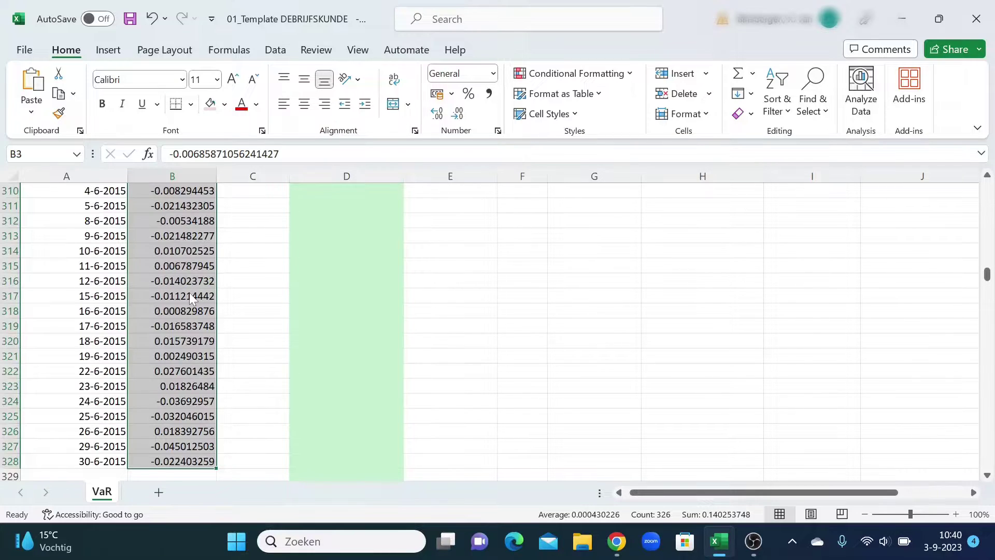
right_click(189, 293)
click(225, 65)
key(ctrl+BackSpace)
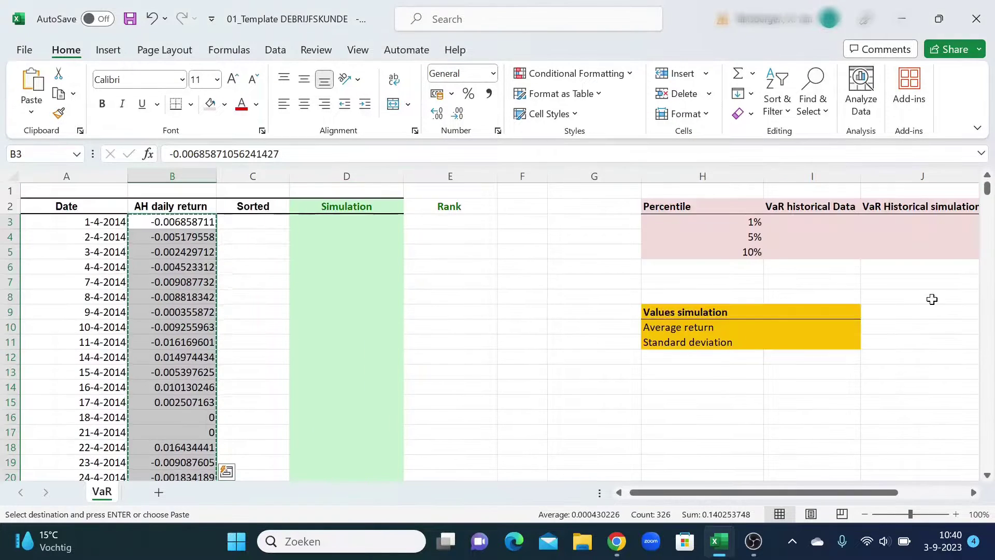
click(264, 226)
right_click(264, 226)
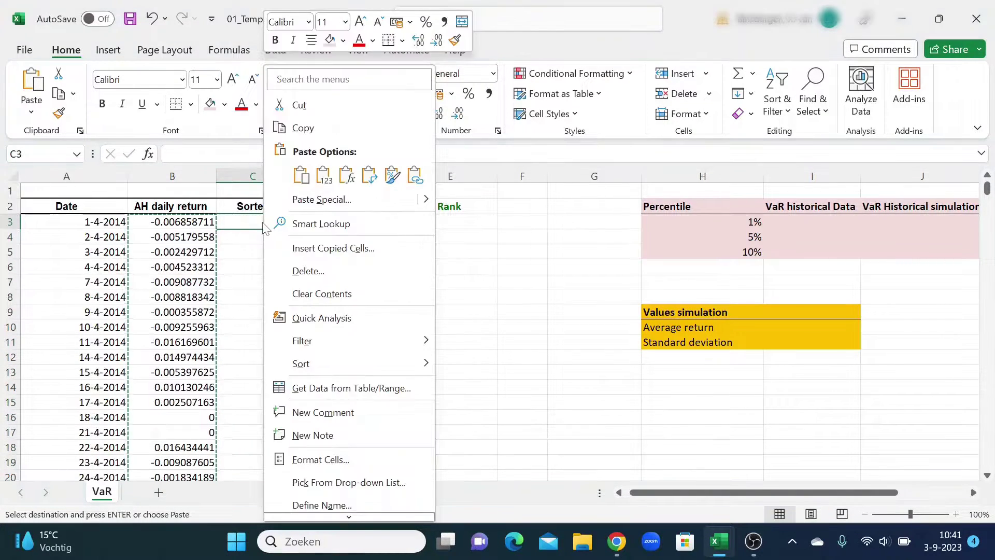
click(301, 176)
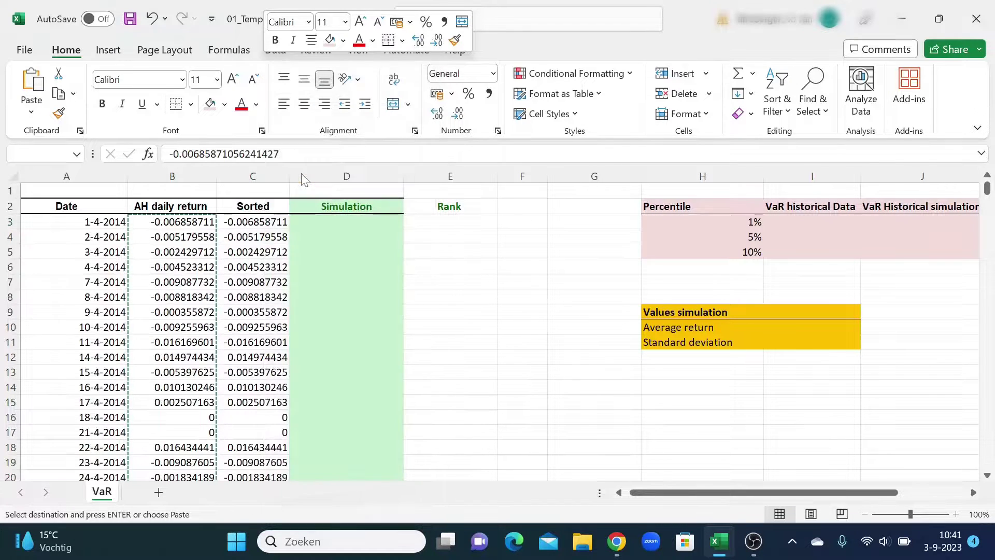
click(263, 254)
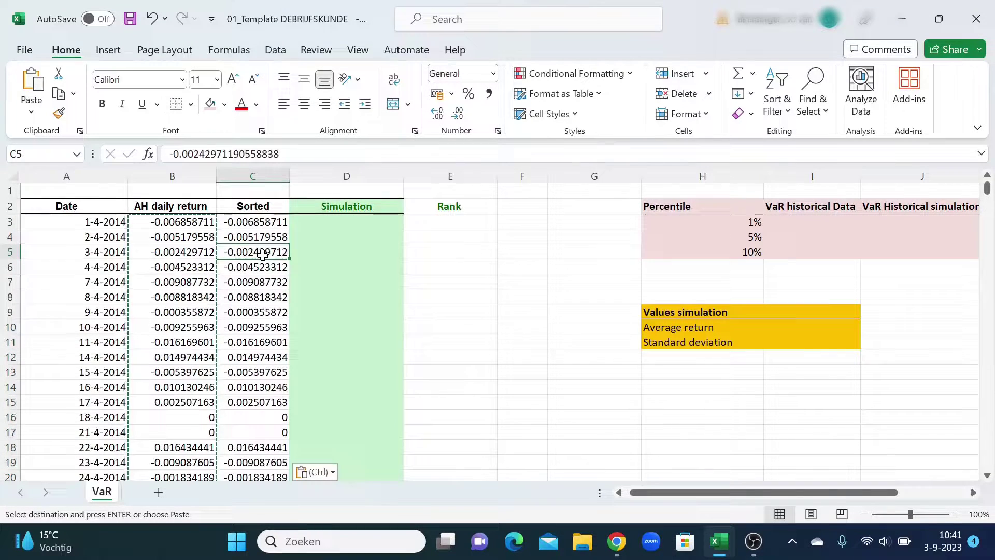
Sort the returns in C3:C328 from smallest to largest, continuing with the current selection only.
click(266, 223)
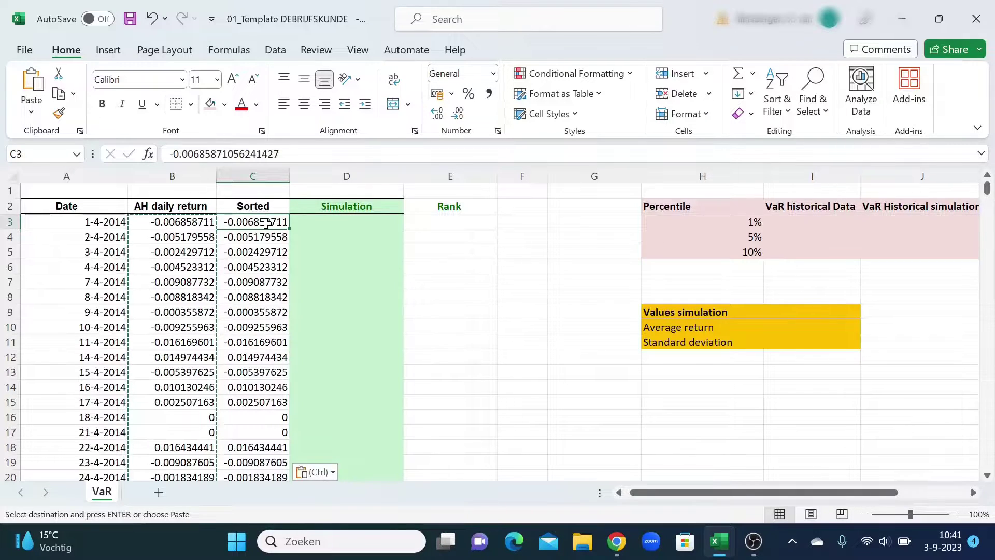
key(ctrl+shift+Down)
right_click(266, 223)
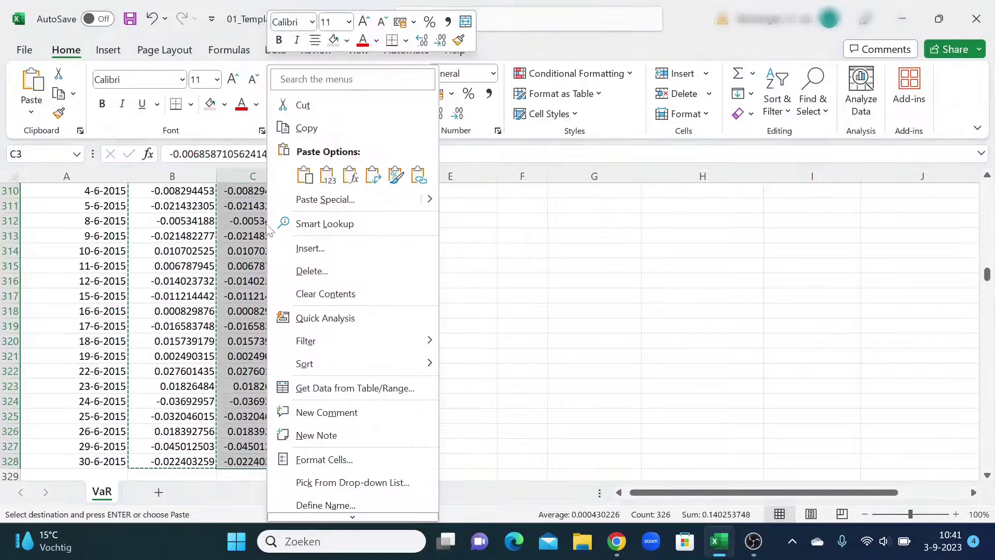
click(294, 183)
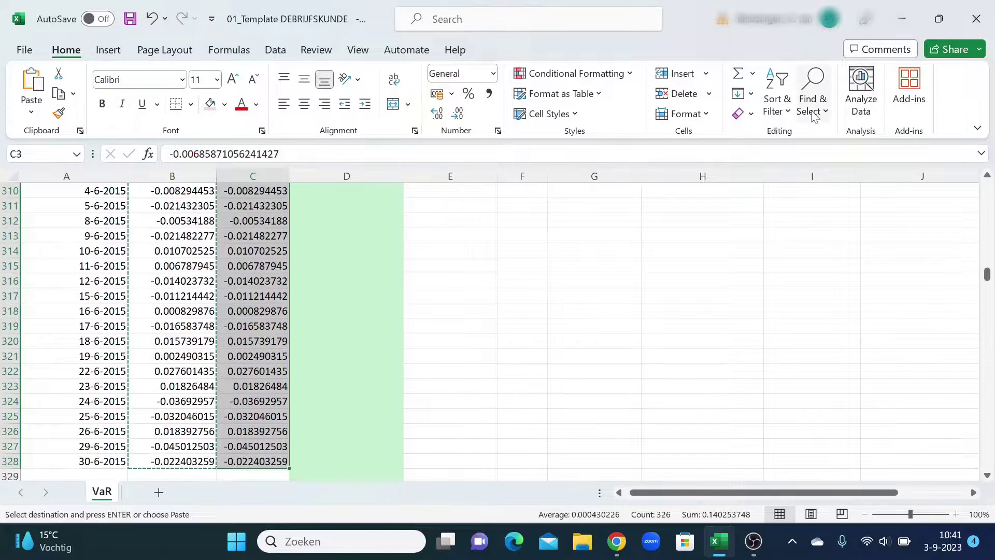
click(777, 110)
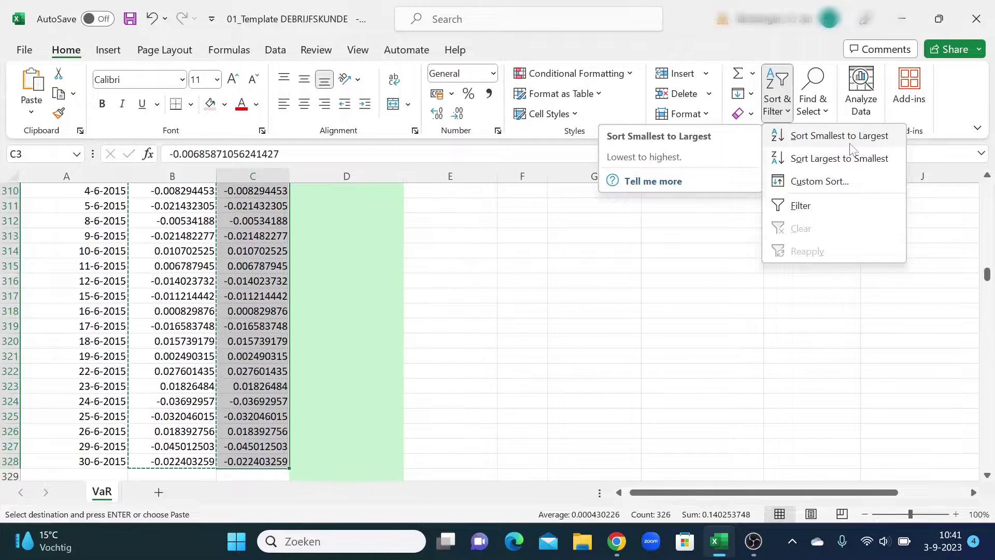
click(820, 142)
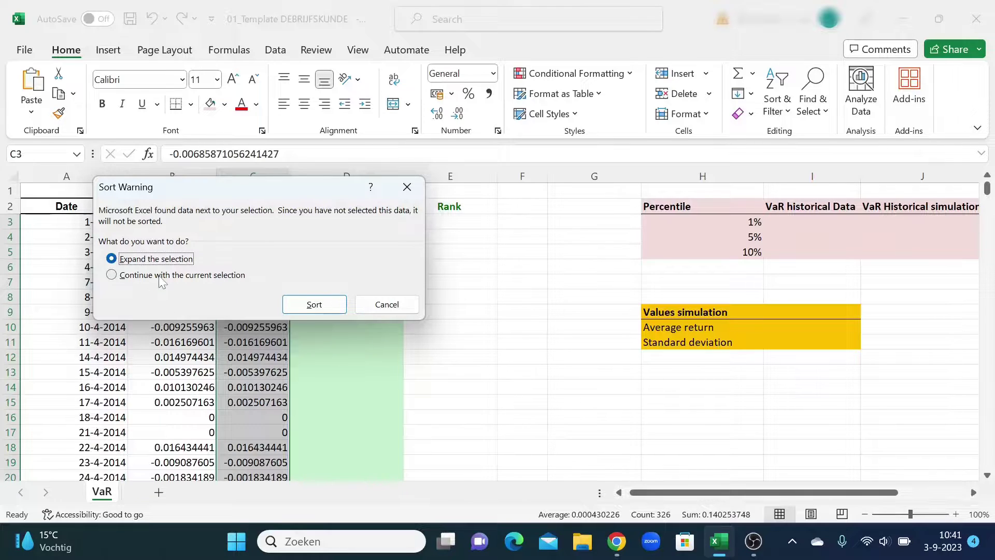
click(160, 276)
click(328, 310)
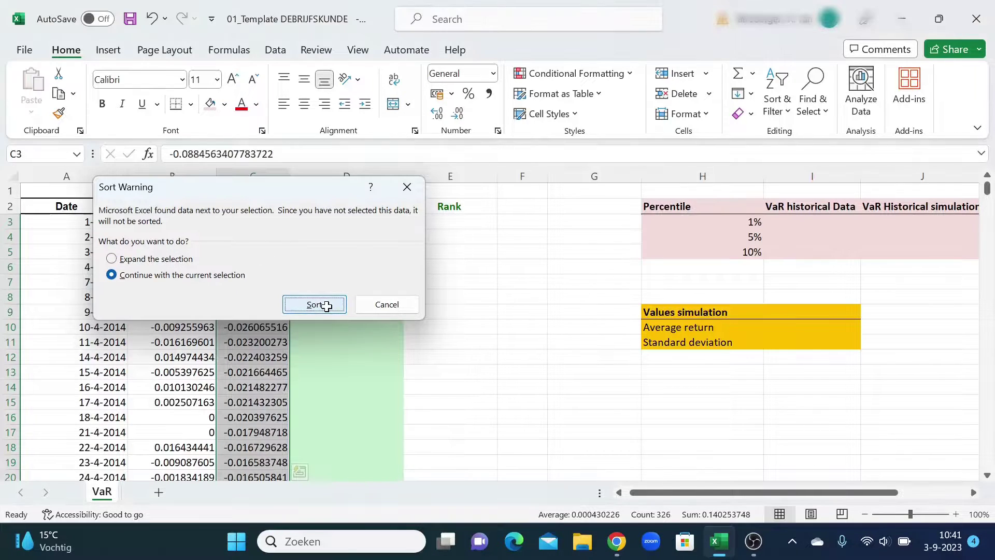
click(526, 284)
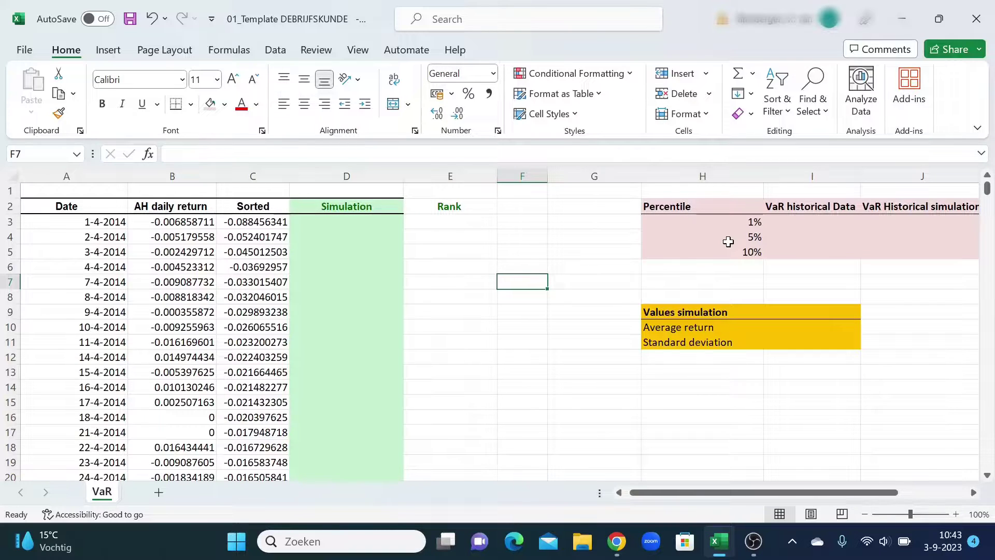
Calculate the 1% VaR on historical data in I3 with =PERCENTILE.INC(C3:C328;H3).
click(800, 222)
text(=PERCNE)
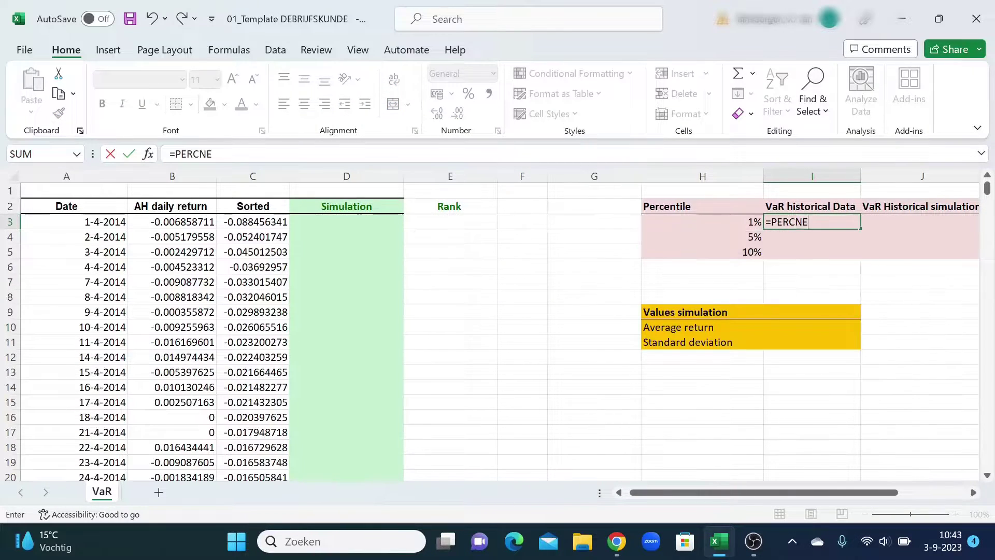
text(TILE.INC()
scroll(624, 248, right, 2)
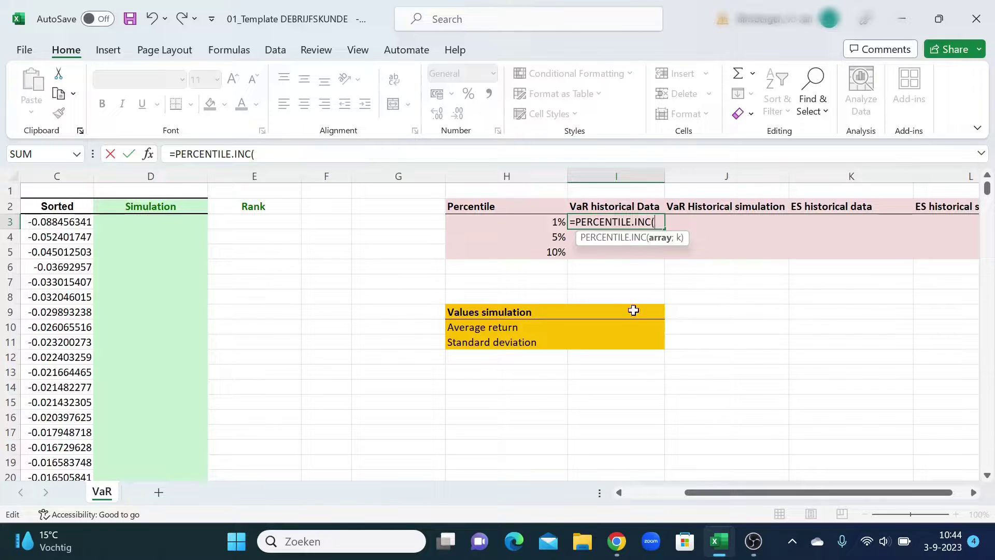
drag(695, 493, 630, 493)
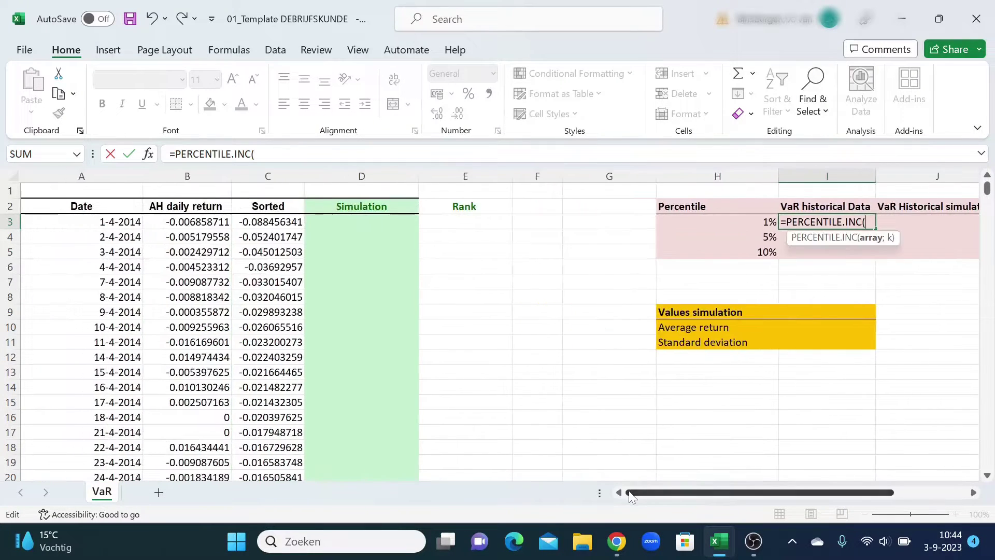
click(281, 221)
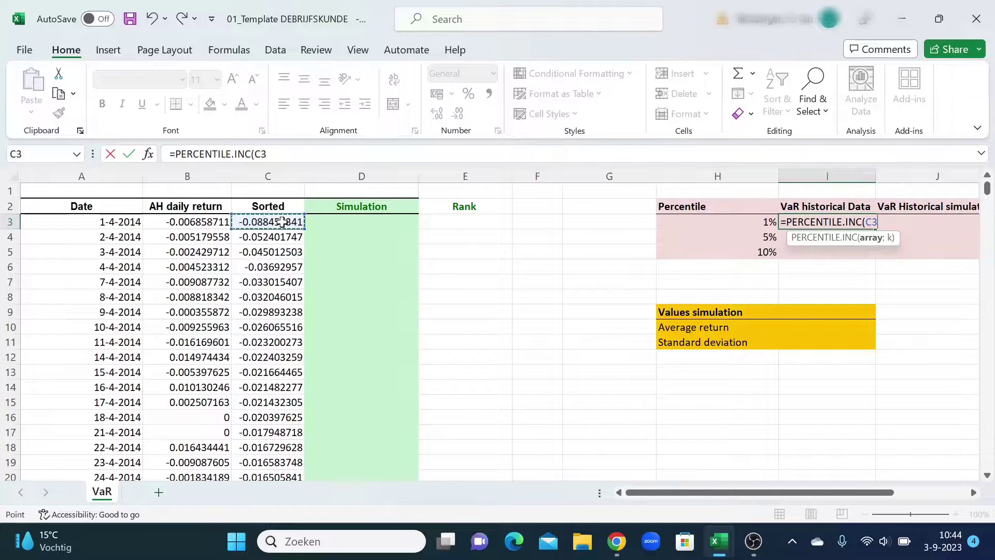
key(ctrl+shift+Down)
drag(736, 492, 809, 492)
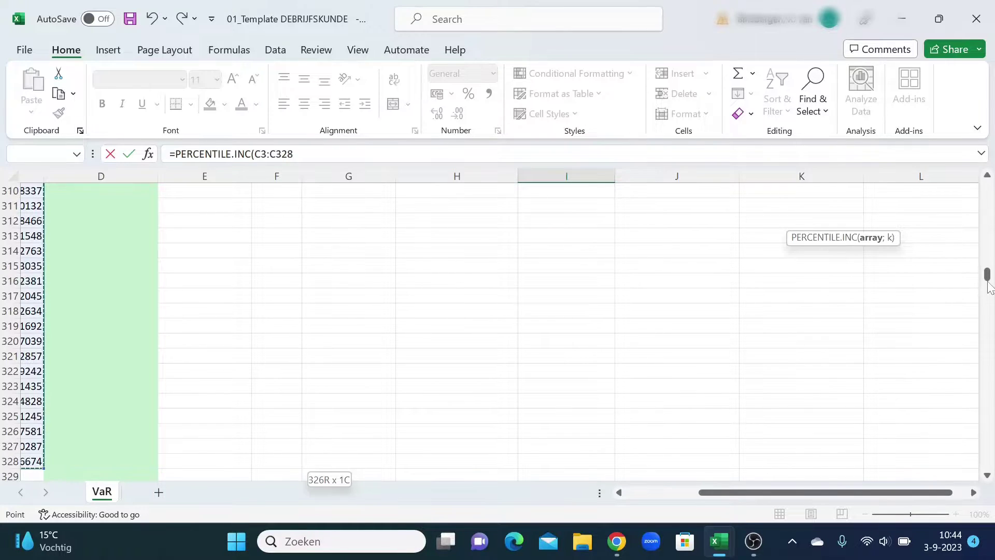
drag(987, 275, 987, 187)
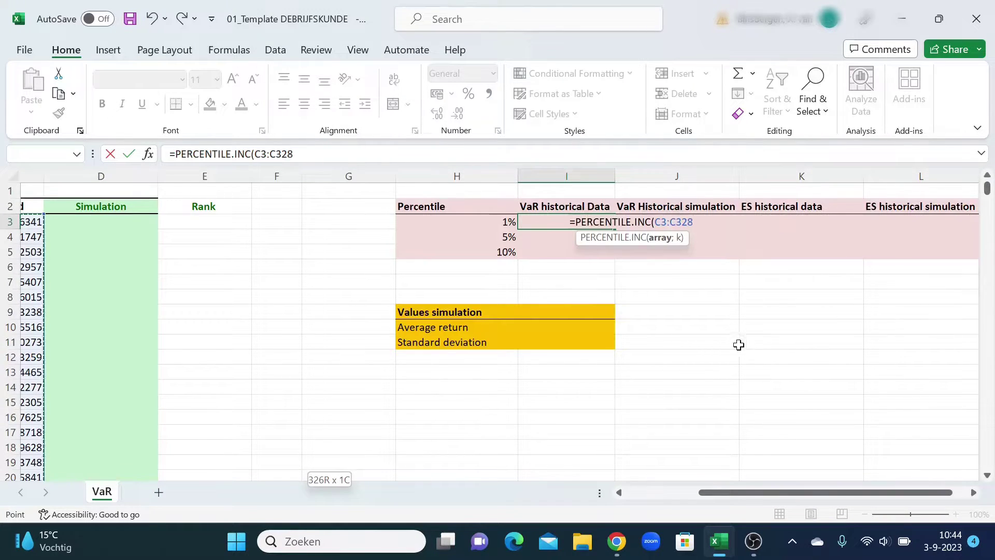
text(;)
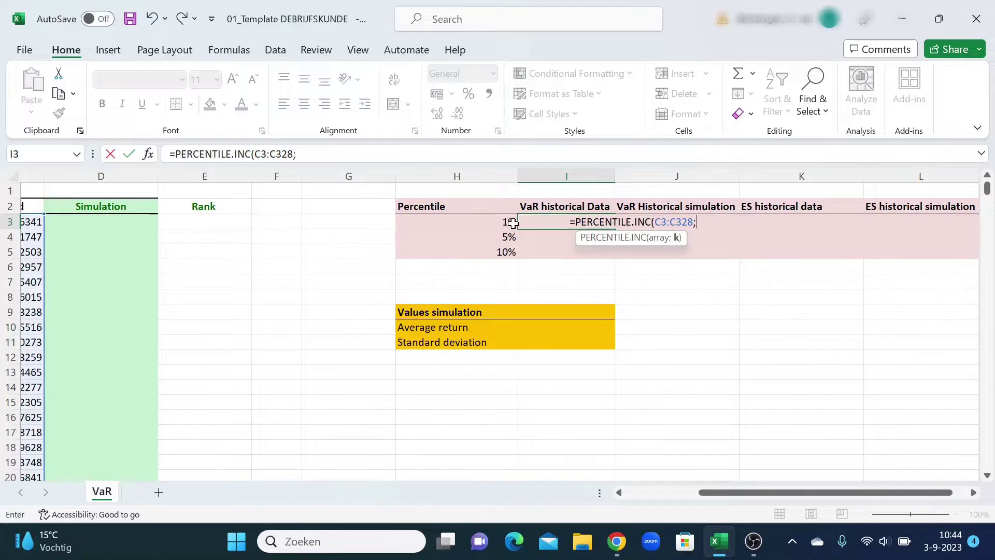
click(504, 222)
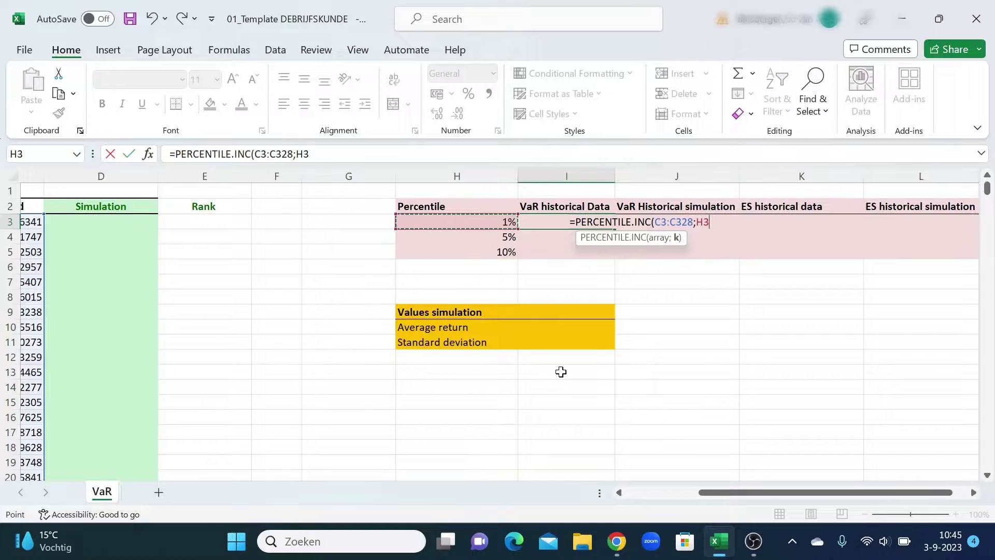
text())
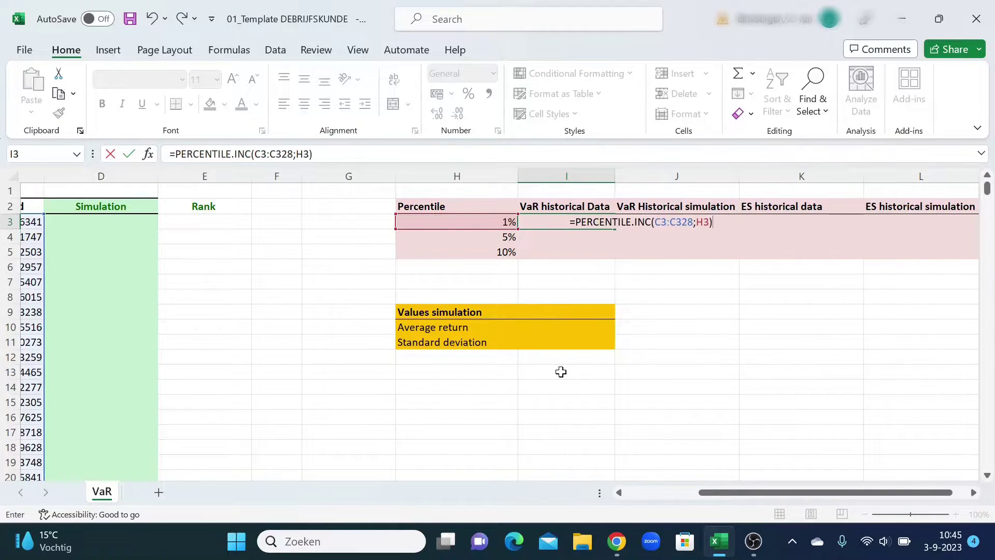
key(Return)
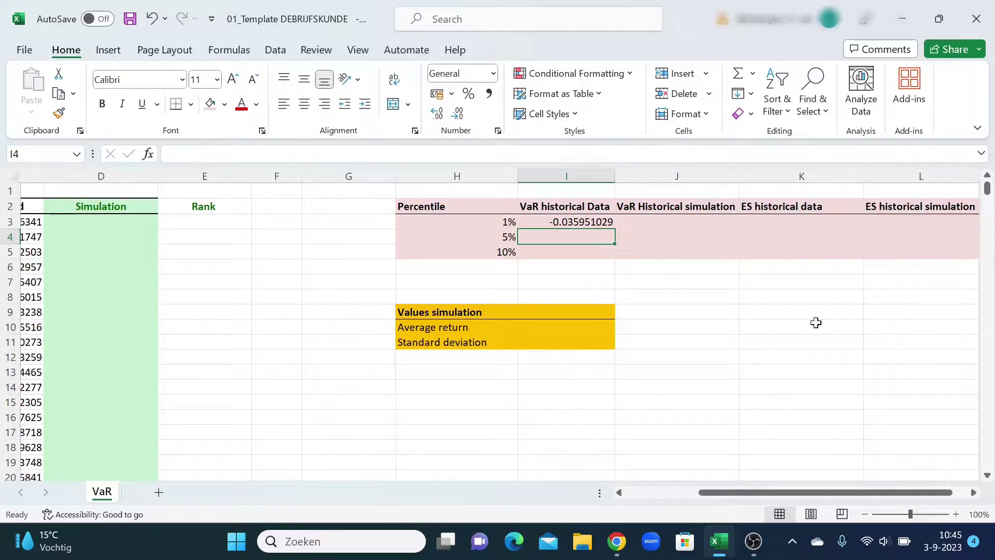
Save the workbook and add a "Stock value" label in H14 with the value 200 in I14.
click(387, 387)
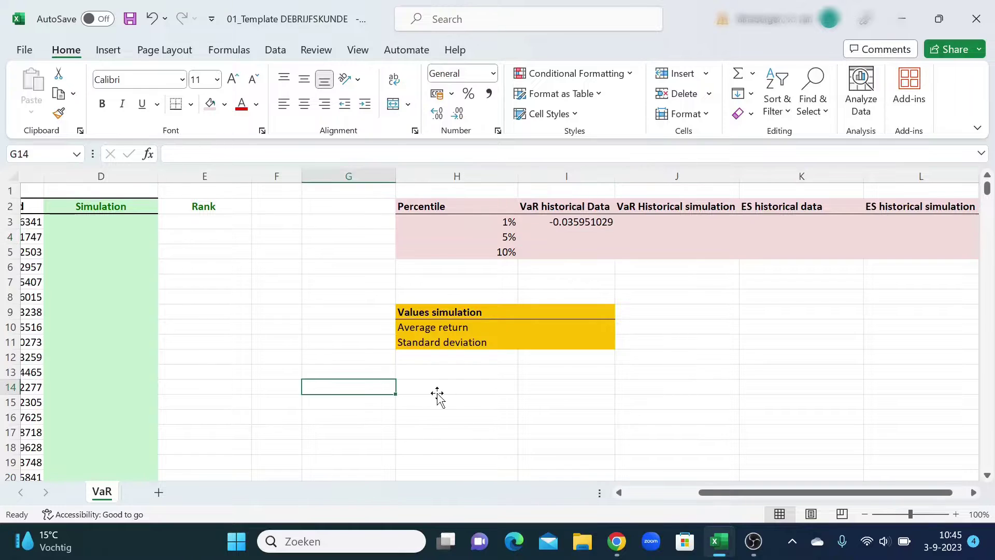
click(469, 389)
key(ctrl+s)
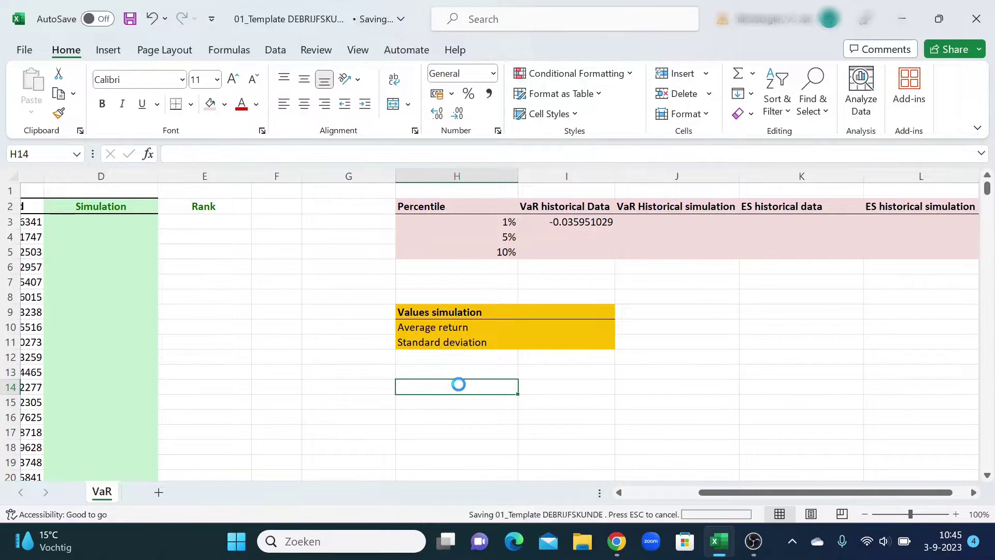
text(S)
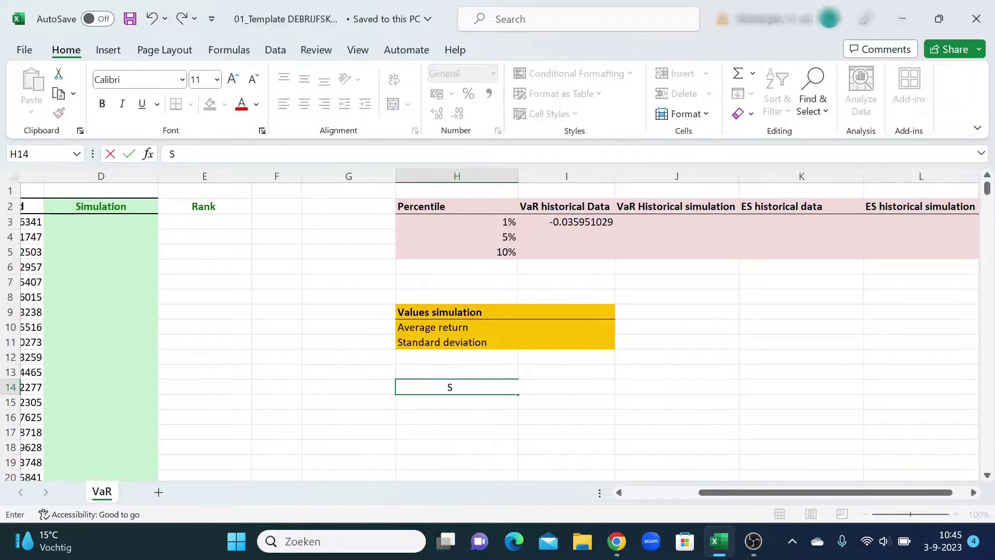
text(tock value)
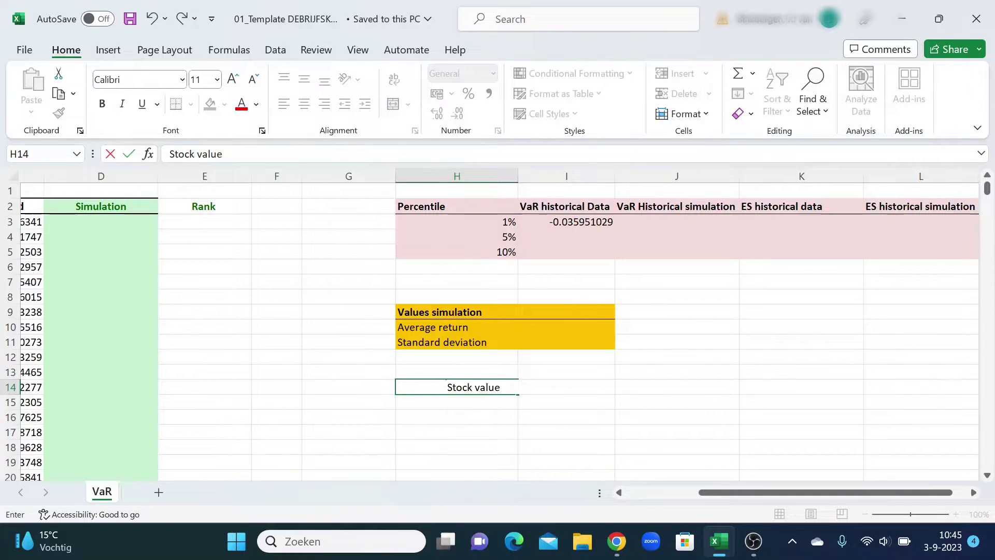
click(575, 393)
text(200)
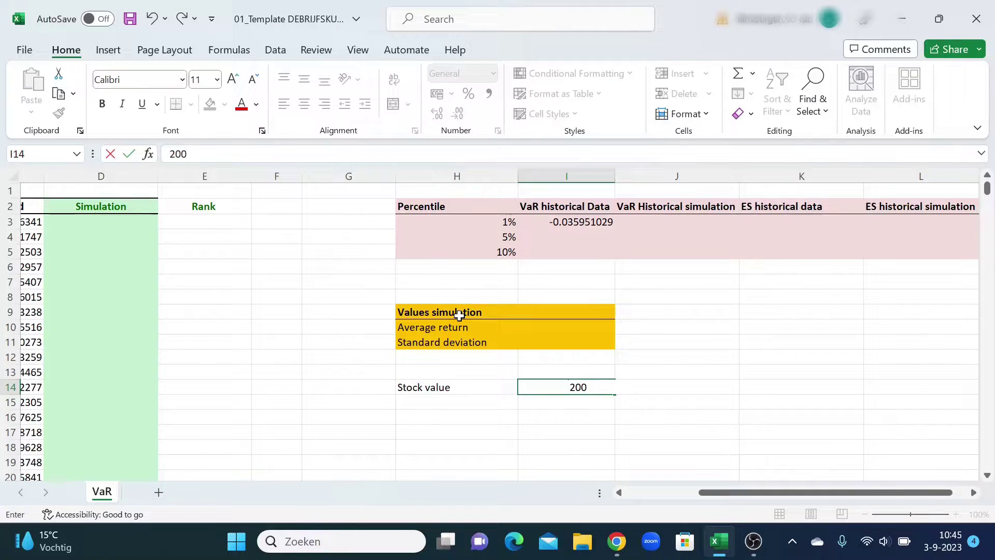
key(Return)
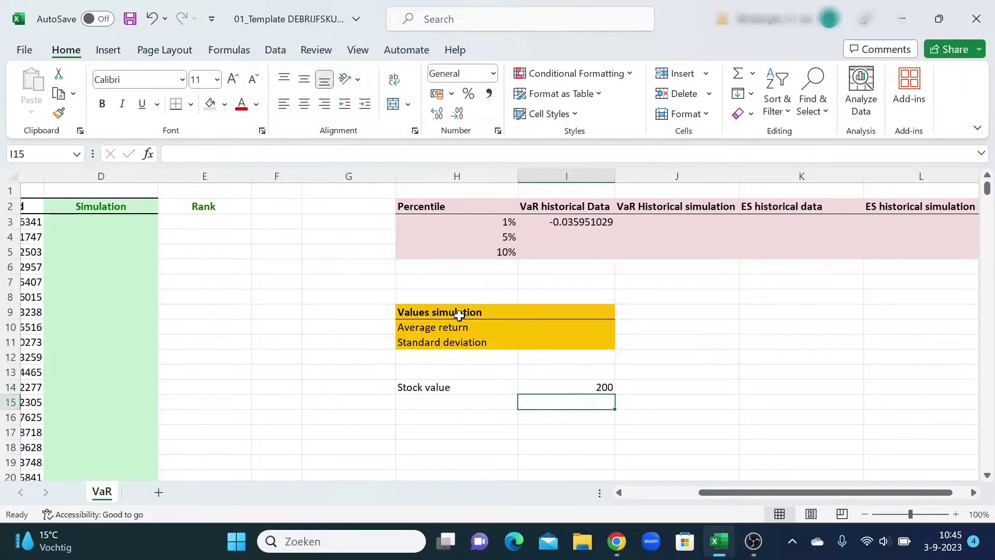
Format the stock value in I14 as a euro accounting amount without decimals.
click(570, 385)
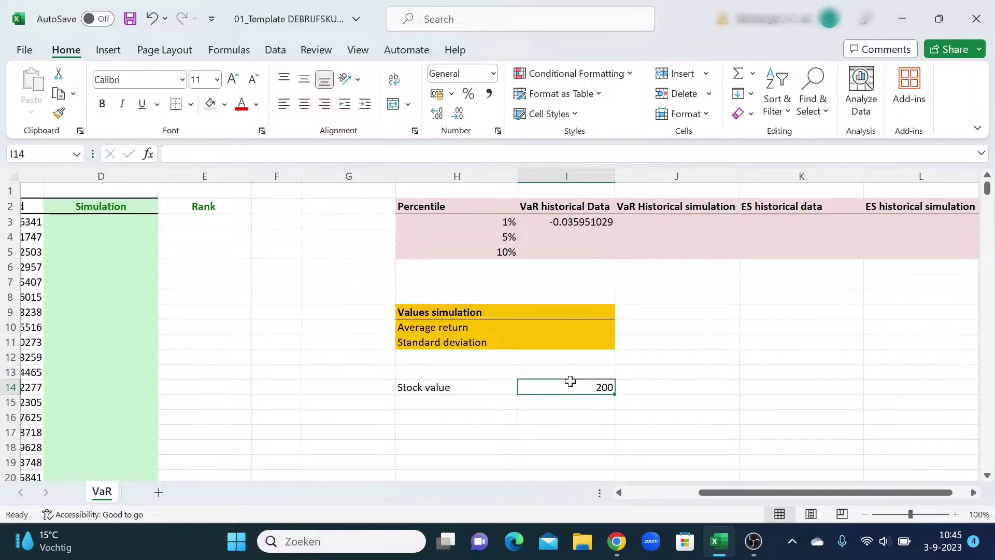
click(452, 94)
click(471, 116)
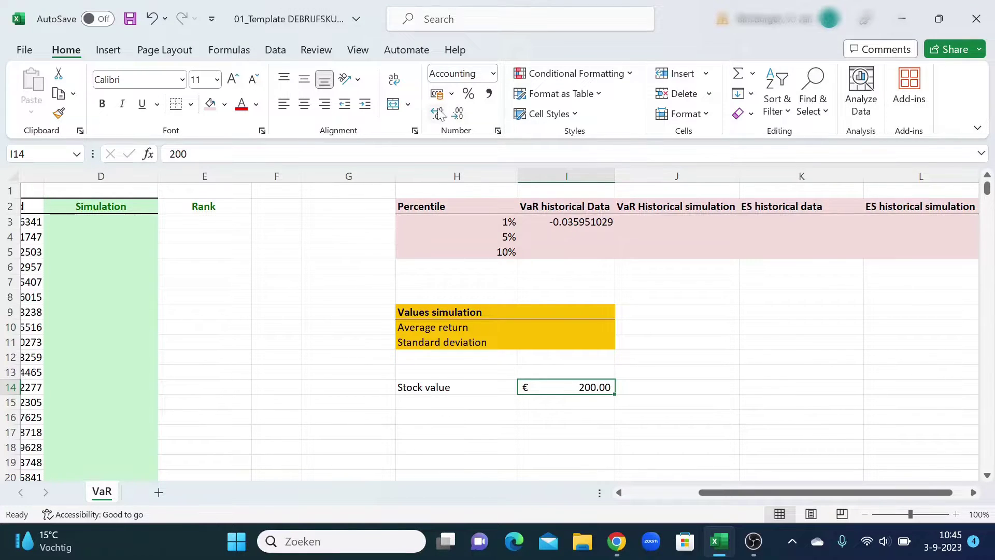
click(437, 112)
triple_click(457, 113)
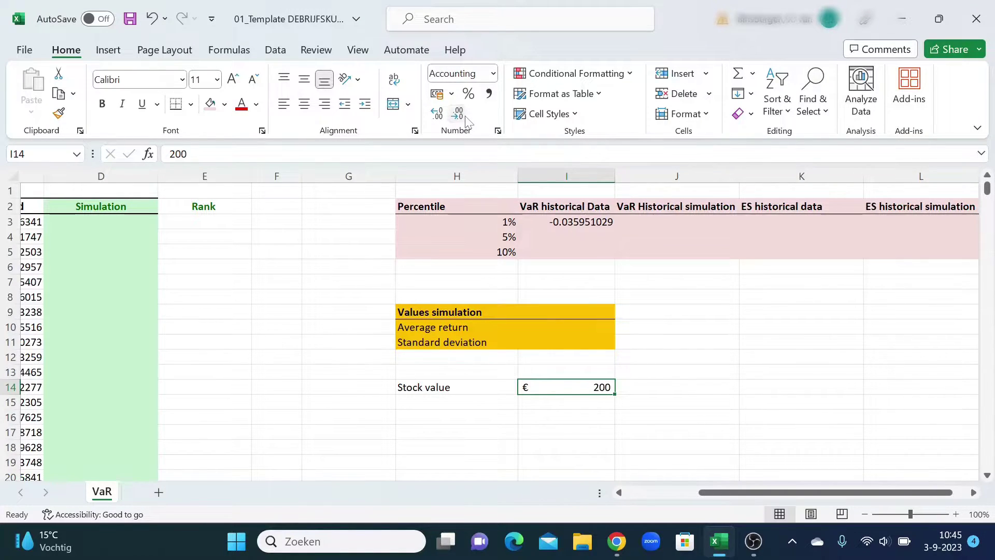
click(670, 427)
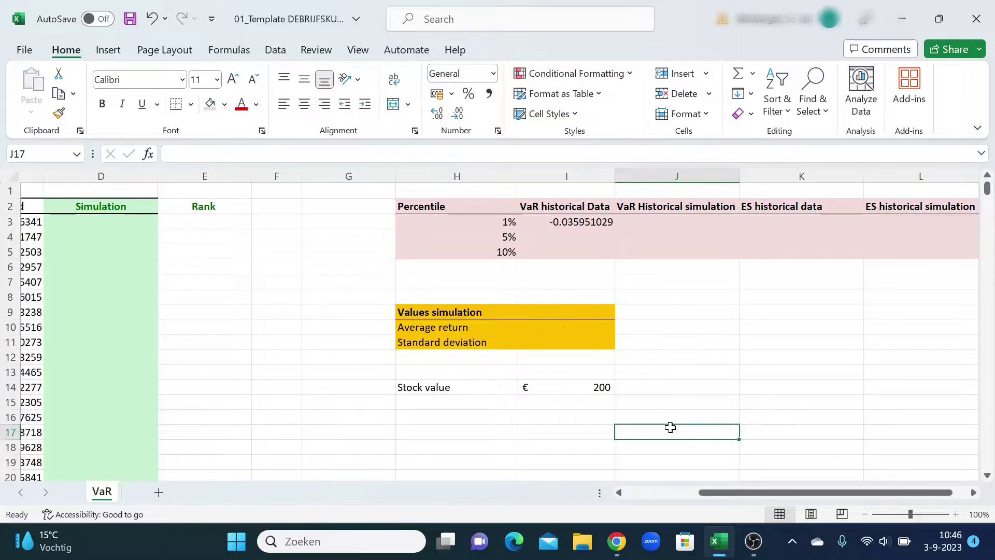
Negate the 1% historical VaR formula in I3 by wrapping it as =(-PERCENTILE.INC(C3:C328;H3)).
click(578, 225)
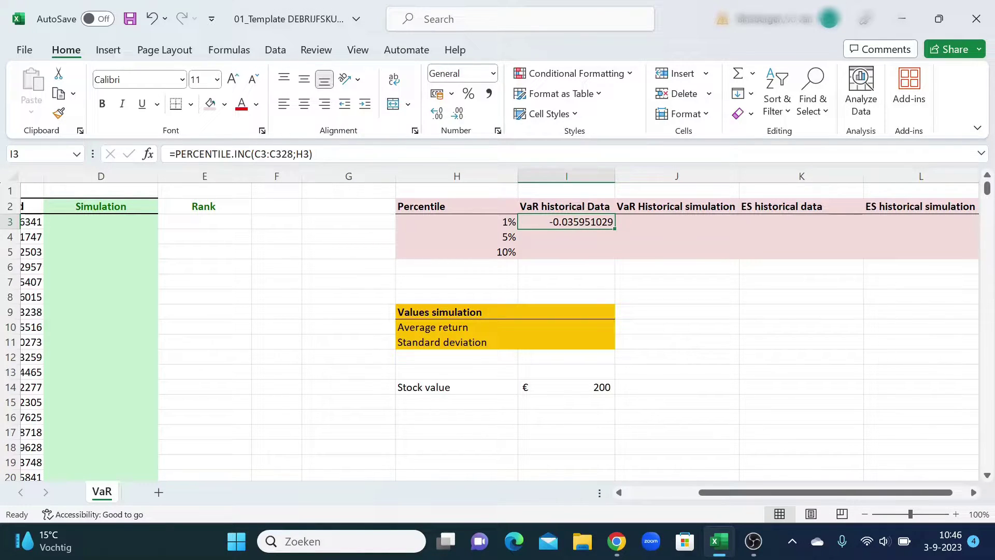
click(174, 155)
text((-)
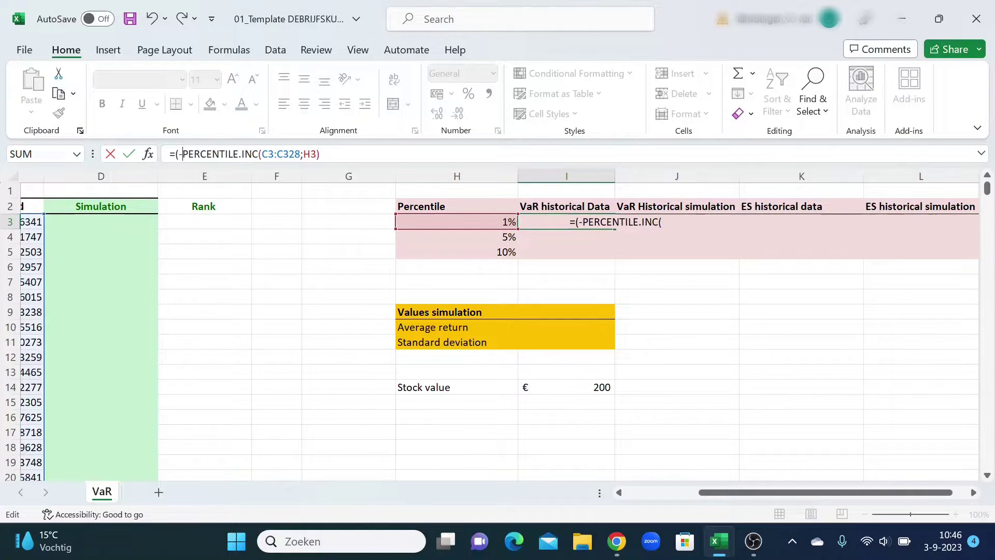
key(End)
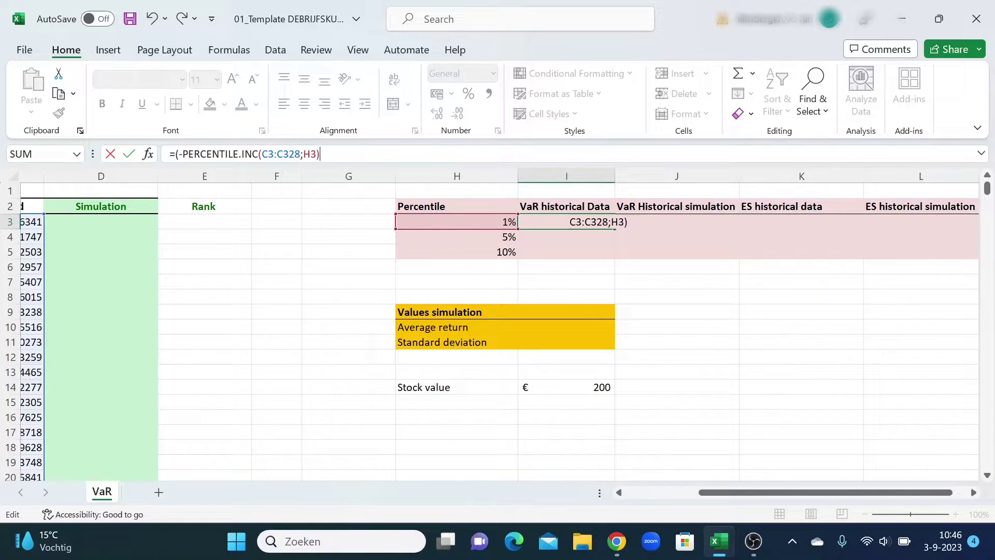
text())
click(570, 390)
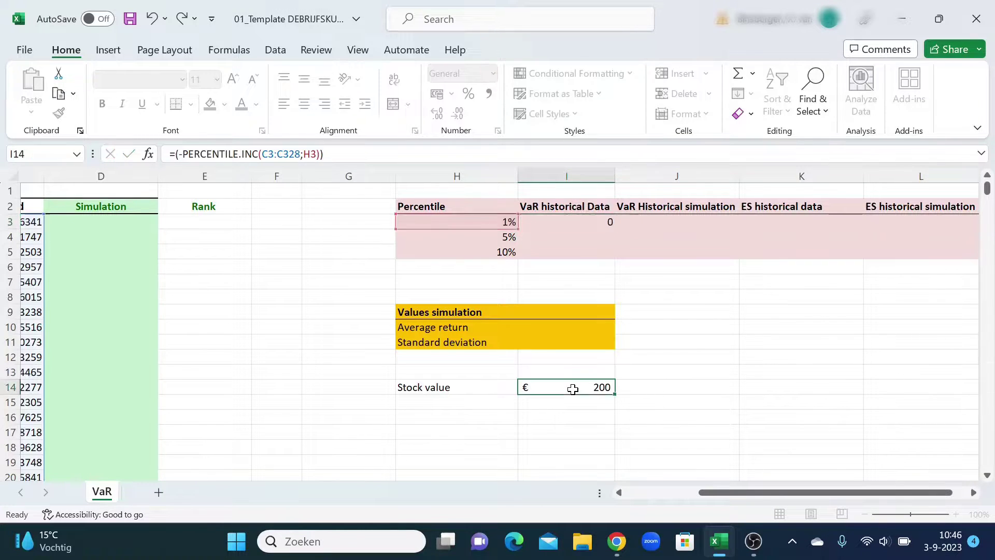
click(582, 224)
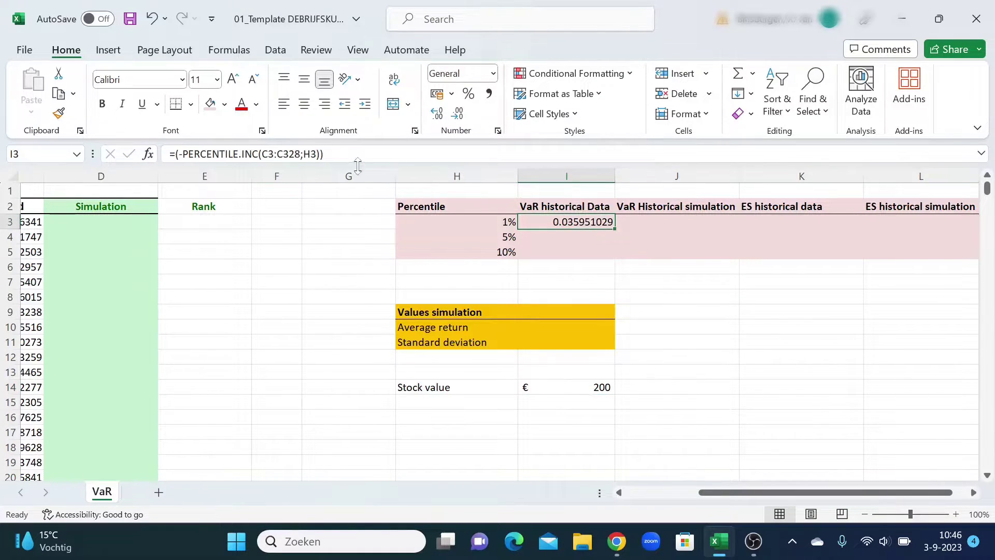
Extend the I3 formula to multiply the negated percentile by the stock value in I14.
double_click(581, 224)
text(*)
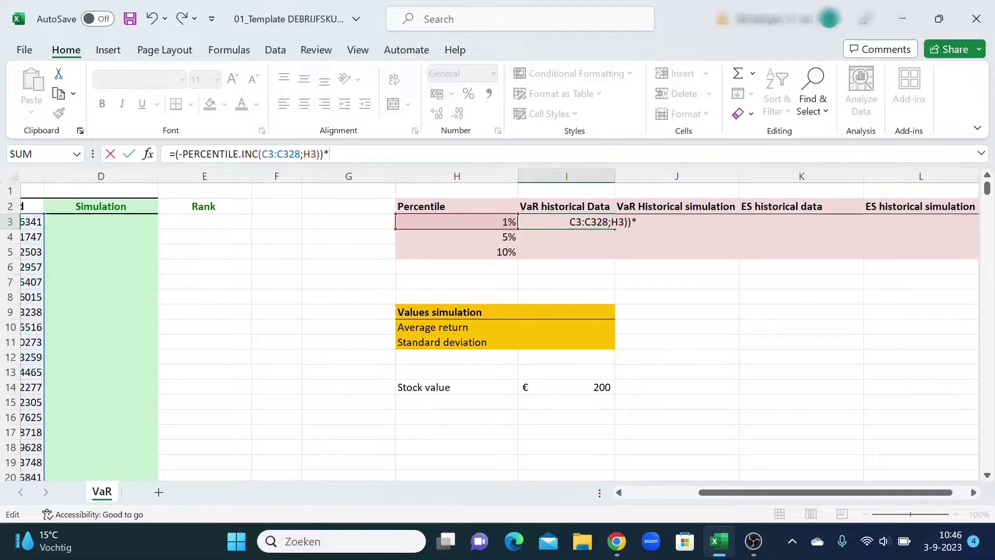
click(516, 387)
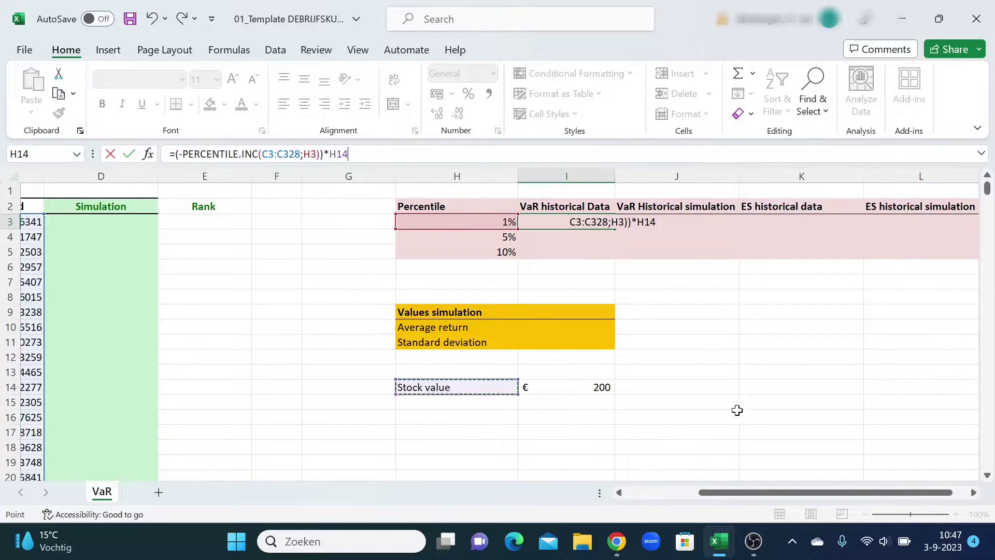
key(Return)
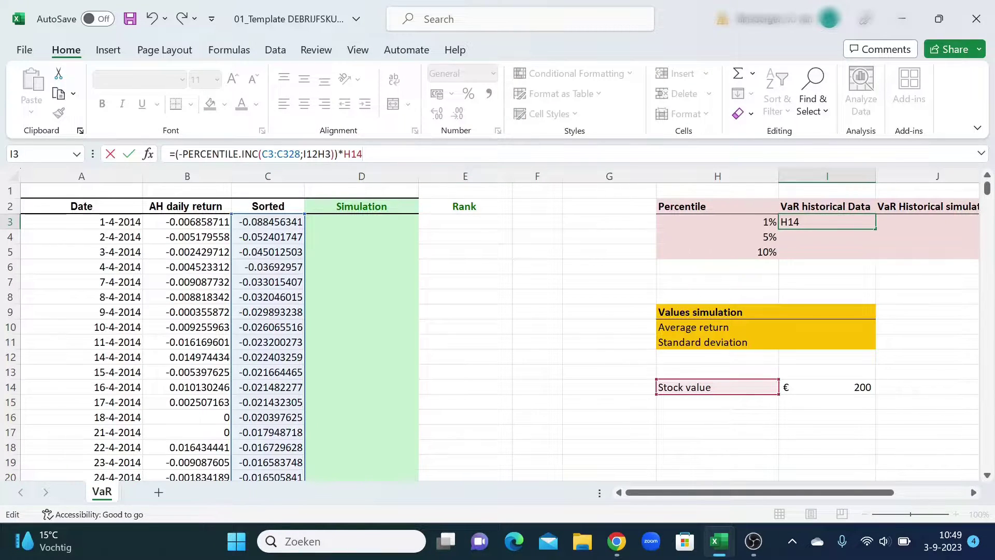
key(BackSpace)
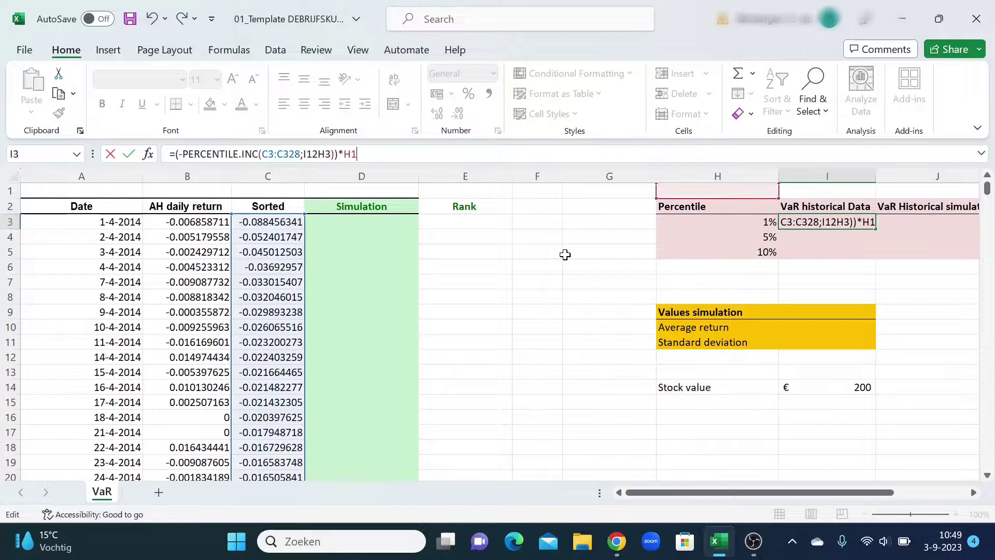
key(BackSpace)
key(BackSpace)
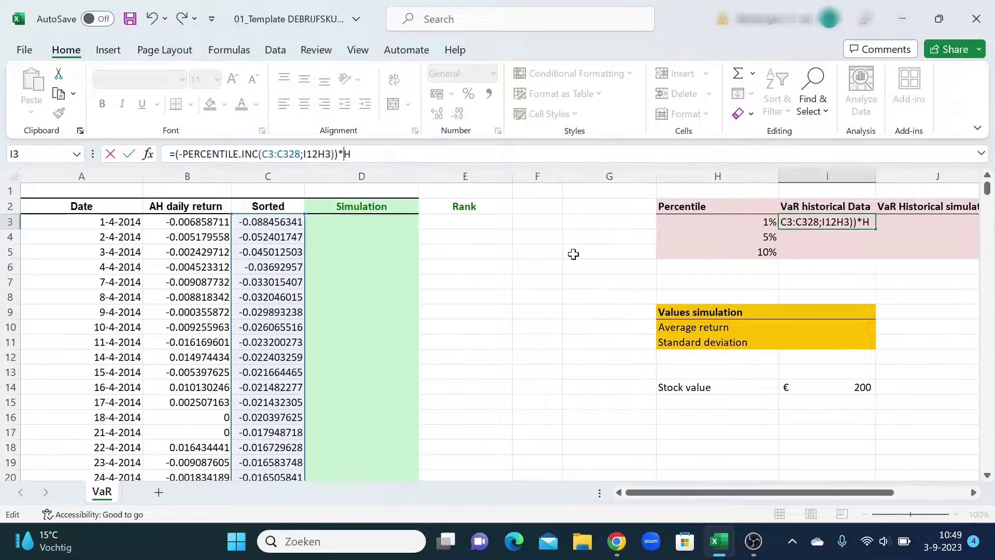
click(819, 389)
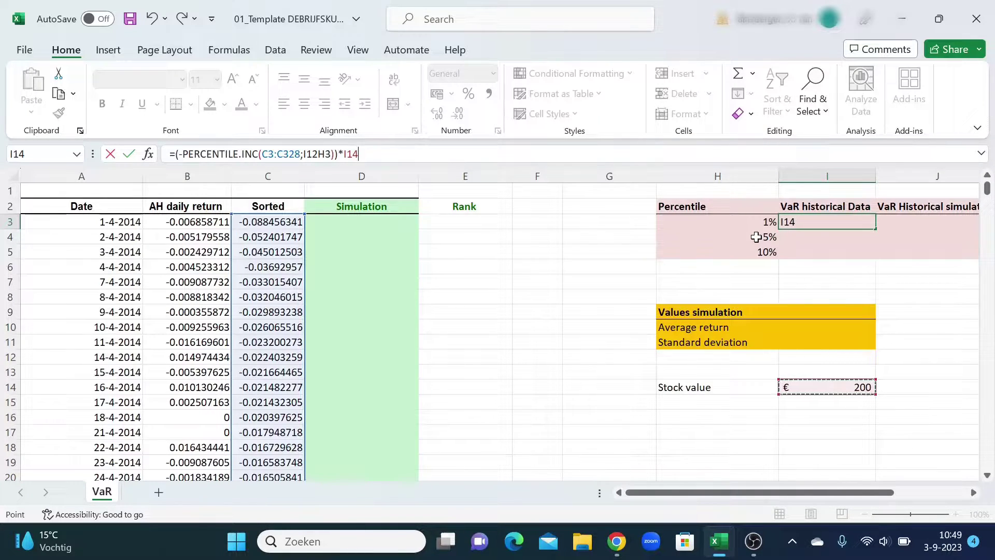
key(Return)
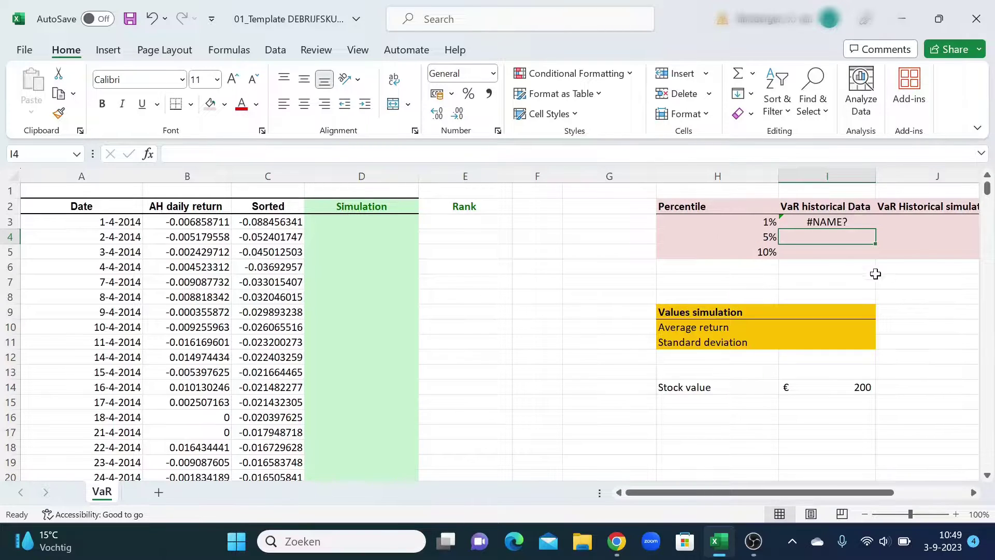
Correct the percentile argument in the I3 formula to H3 and show the euro amount with two decimals.
click(835, 219)
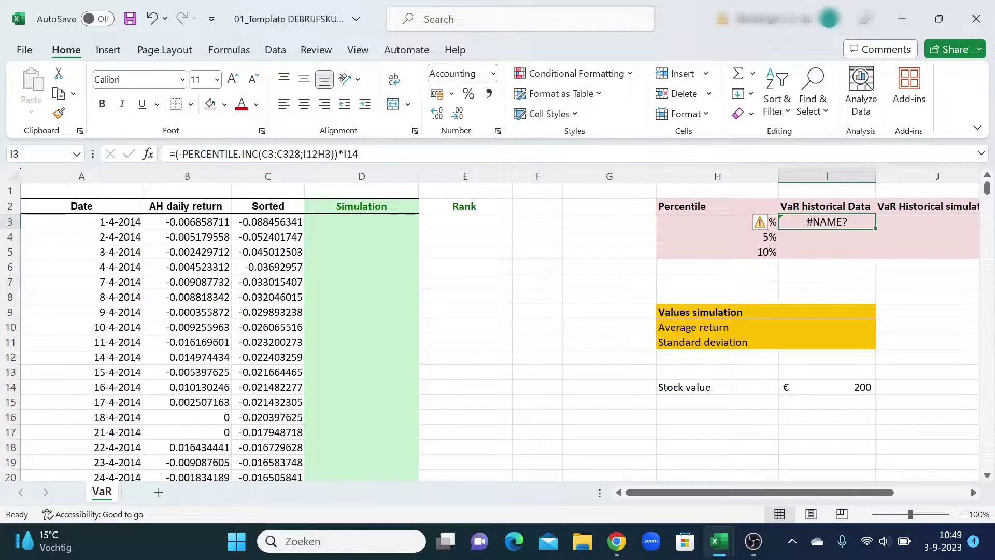
click(317, 154)
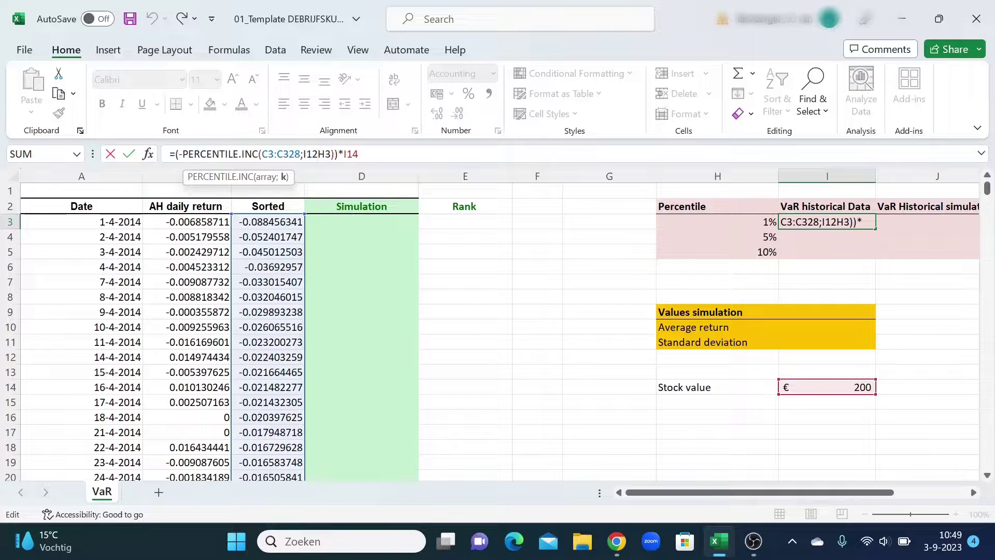
key(BackSpace)
key(BackSpace)
key(BackSpace)
key(Return)
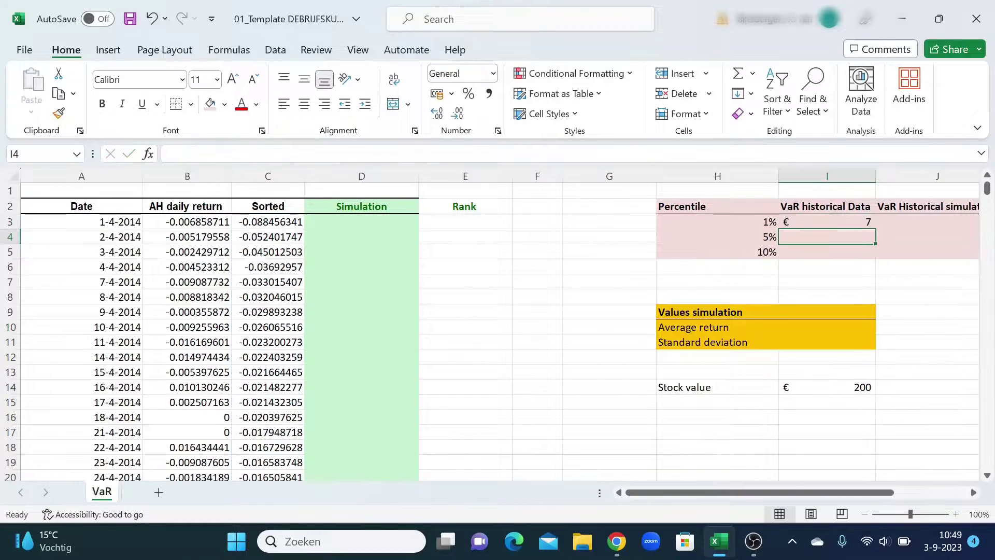
click(826, 223)
scroll(852, 232, right, 2)
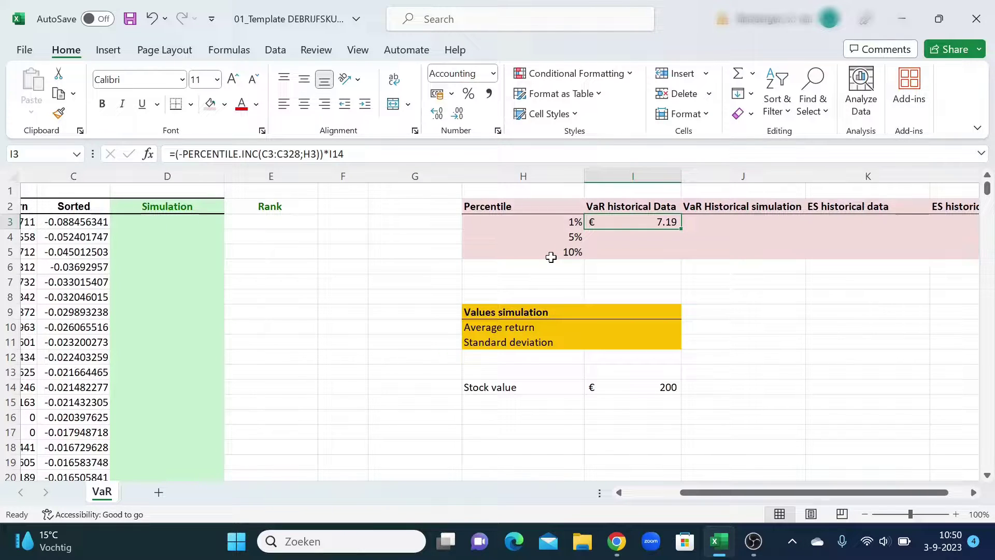
Begin the 5% historical VaR formula in I4 with a negated PERCENTILE.INC function, =(-PERCENTILE.INC(.
click(633, 233)
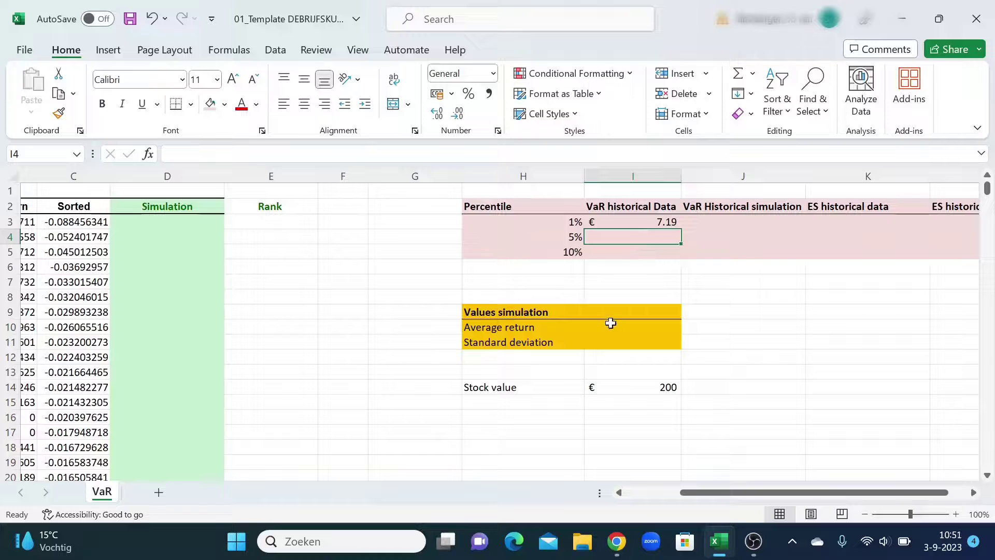
text(=)
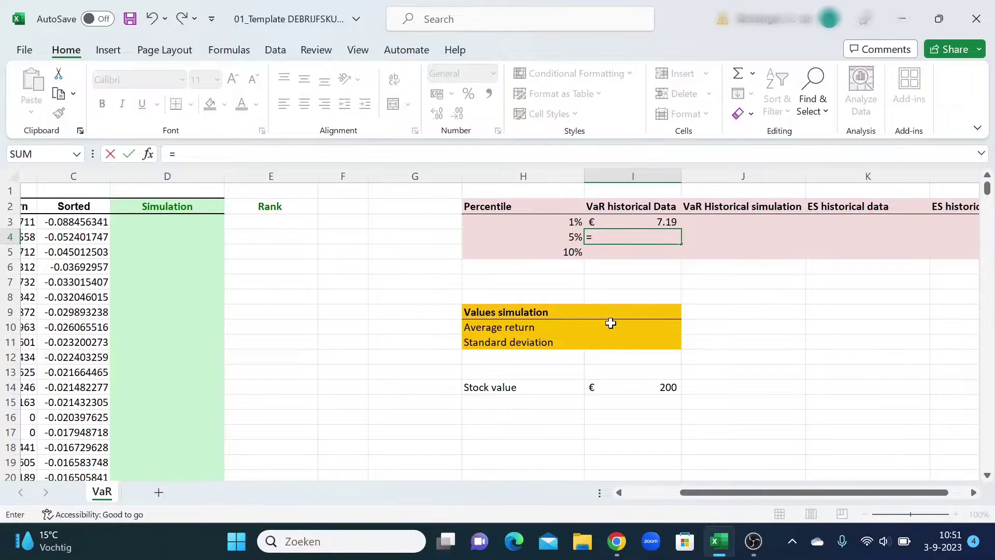
text(PERCENTILE)
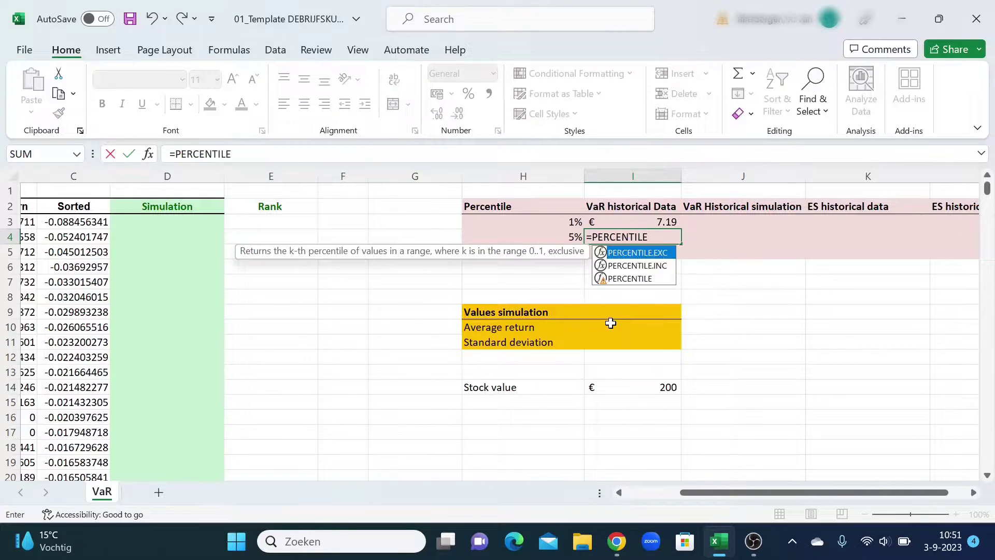
text(.INC)
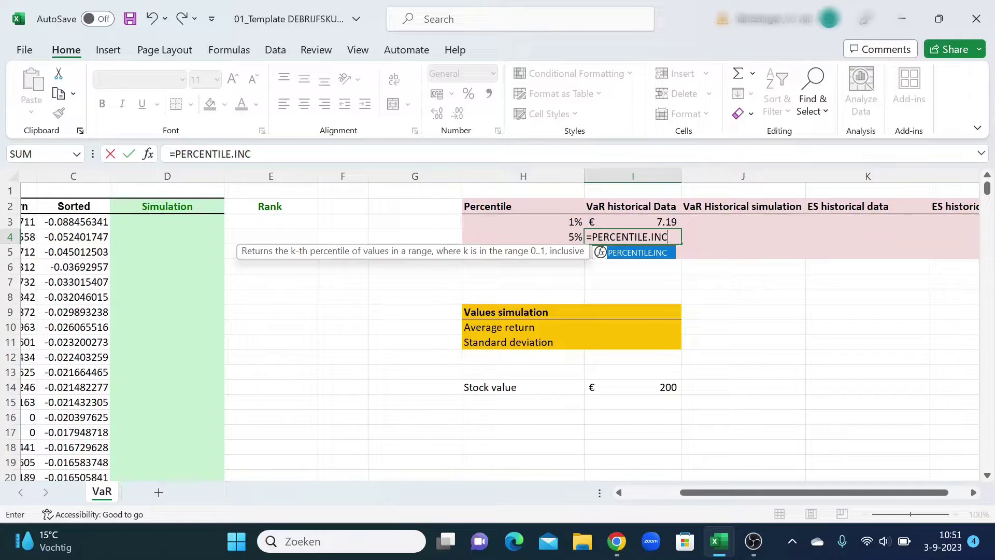
click(590, 237)
text((-)
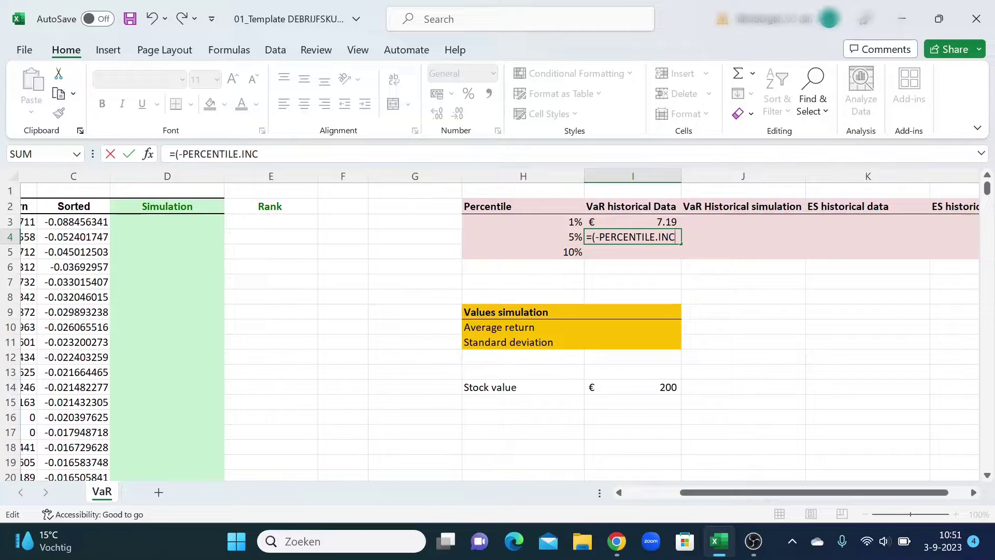
text(()
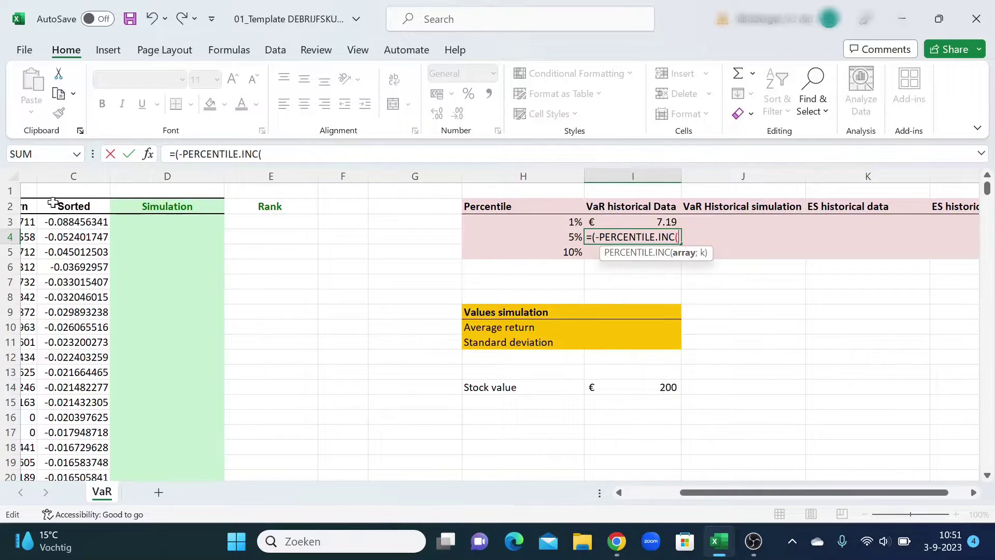
Supply the sorted returns C3:C328 and the percentile in H4 as the arguments of the I4 formula.
click(106, 220)
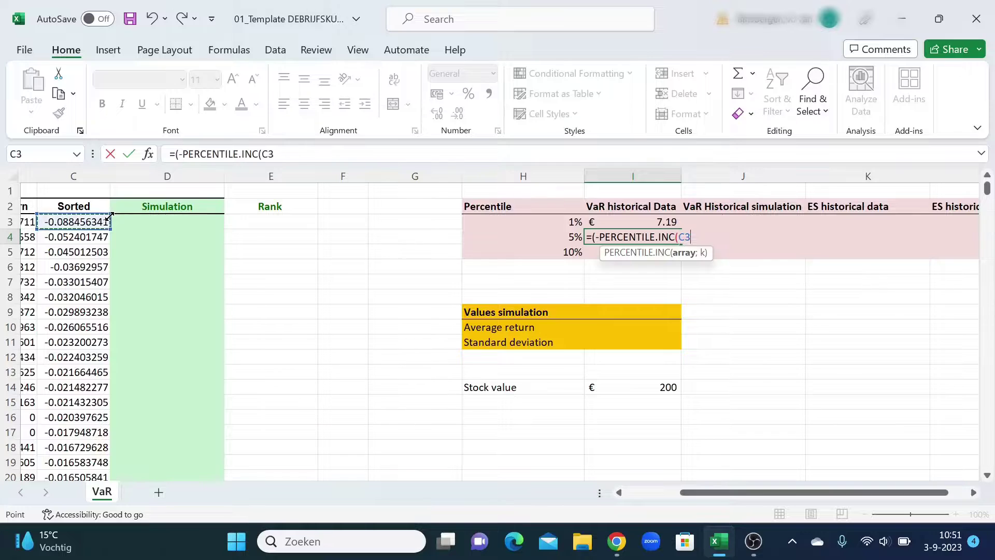
key(ctrl+shift+Down)
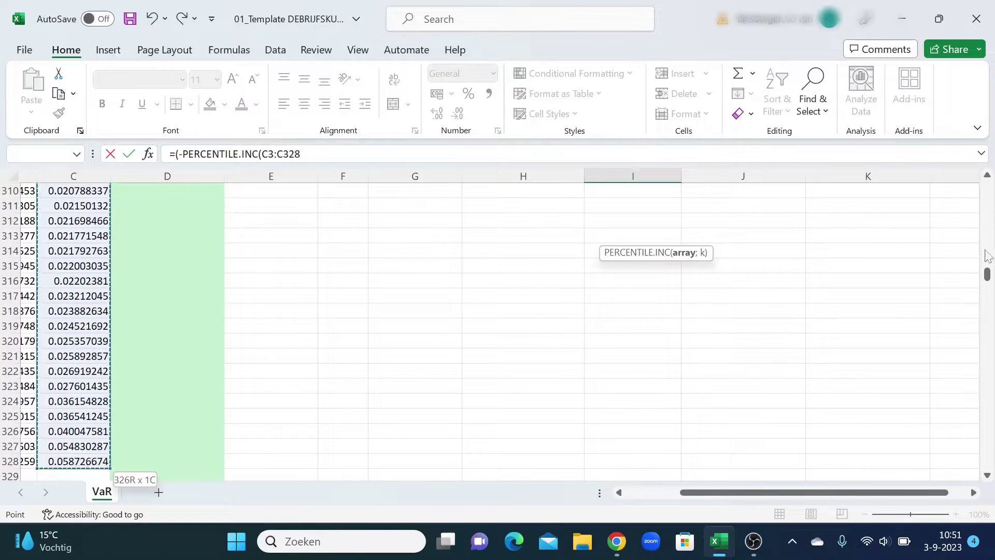
drag(987, 273, 990, 179)
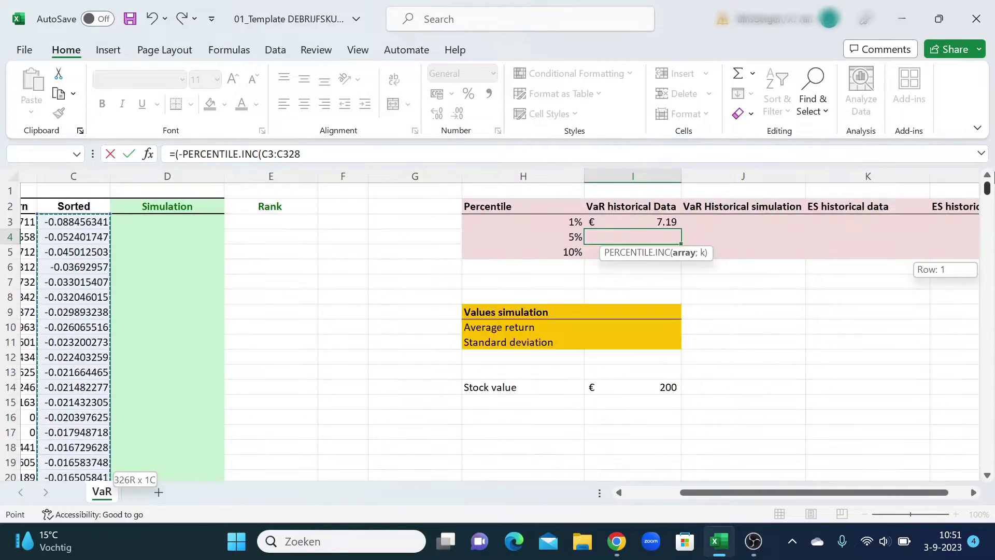
text(;)
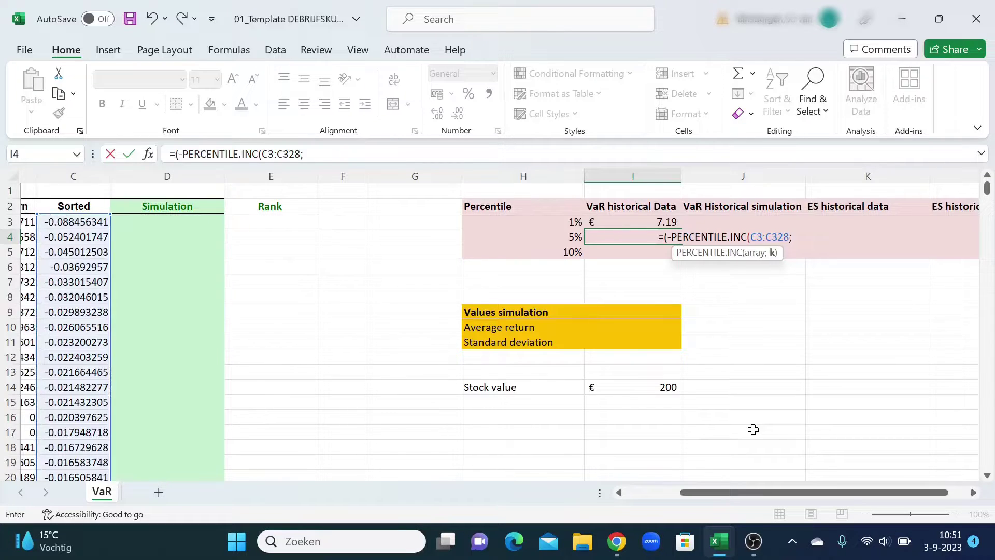
click(554, 239)
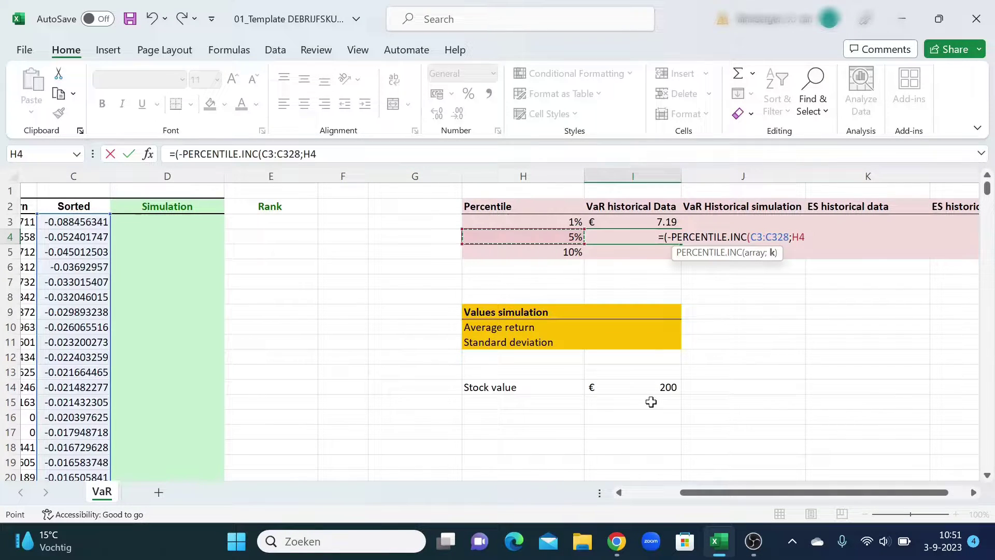
text())
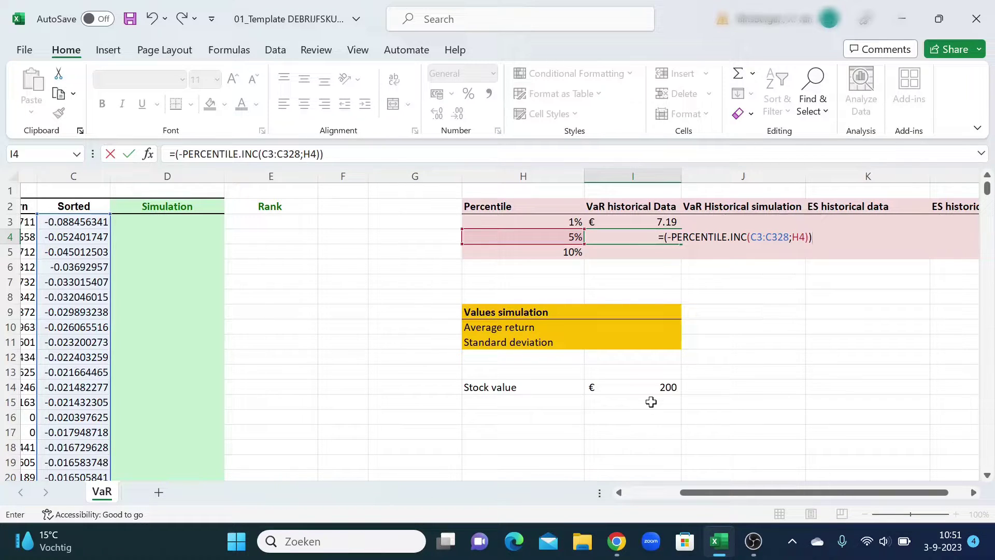
Multiply the I4 formula by the stock value to complete =(-PERCENTILE.INC(C3:C328;H4))*I14.
text(*H14)
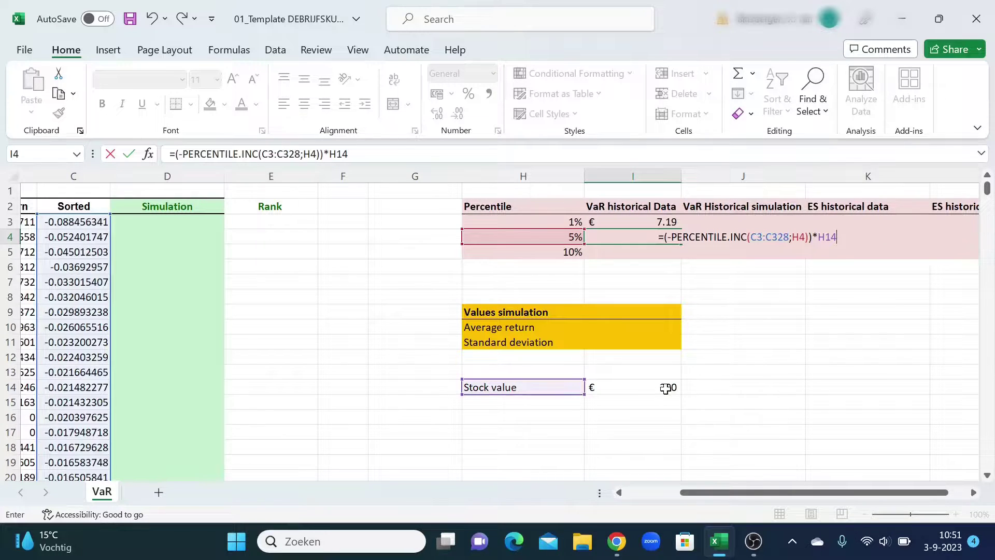
click(665, 388)
double_click(666, 238)
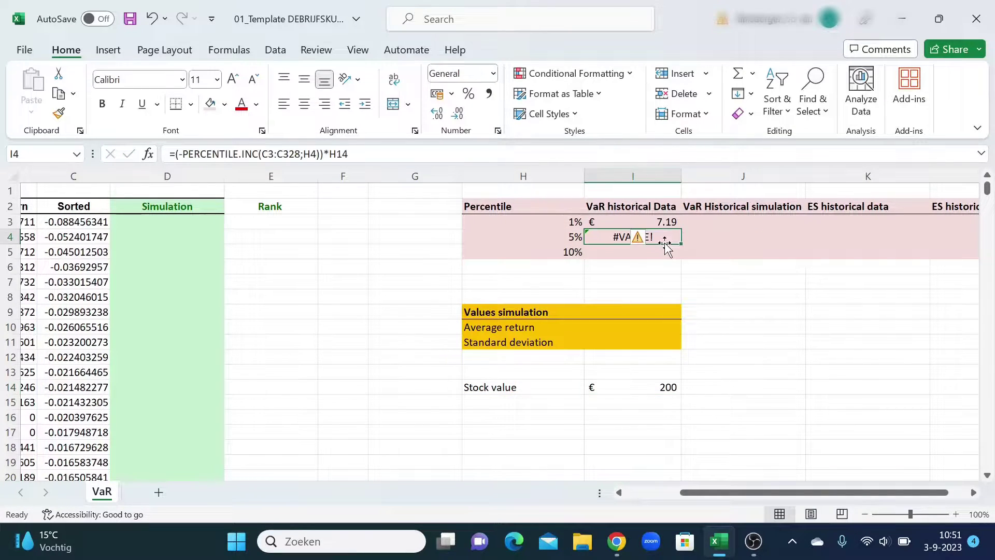
key(BackSpace)
key(BackSpace)
key(BackSpace)
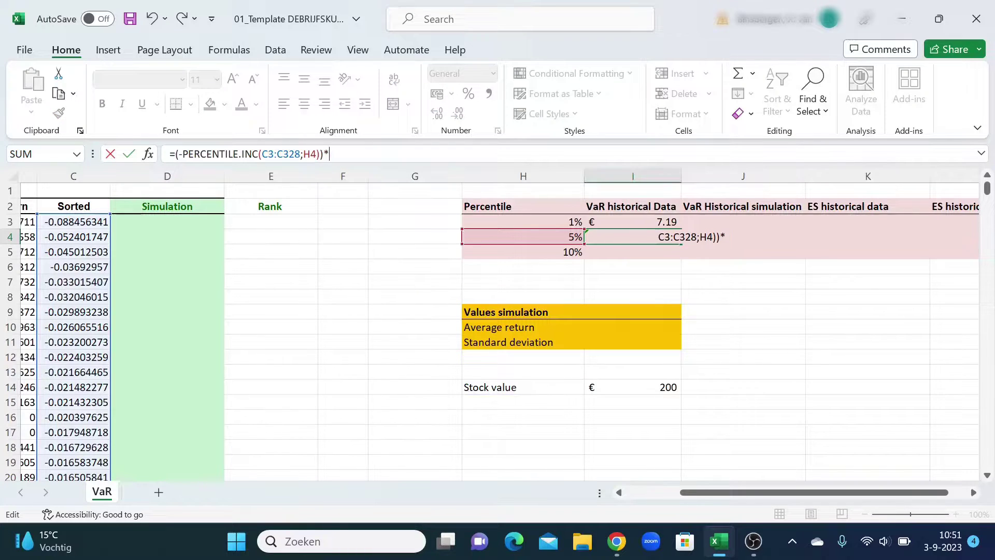
text(I14)
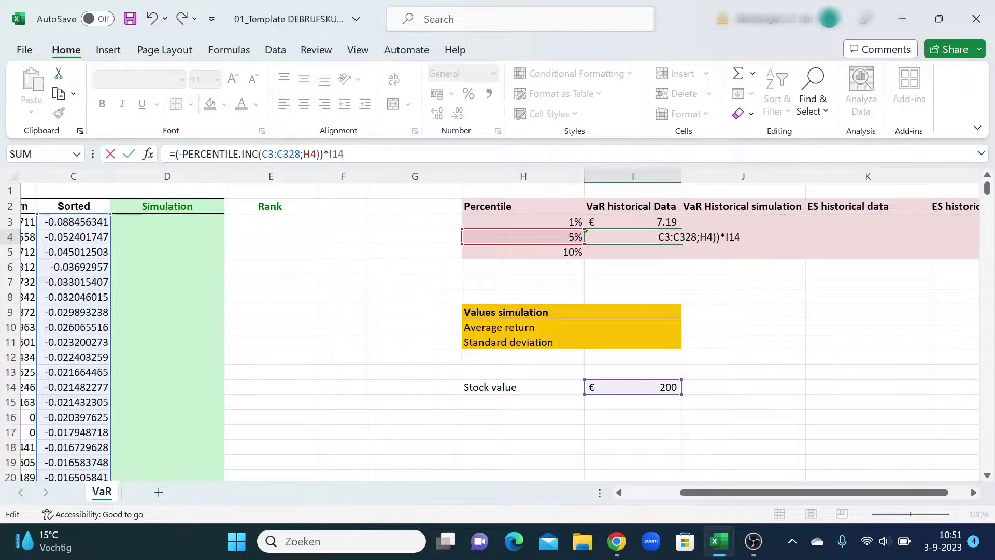
key(Return)
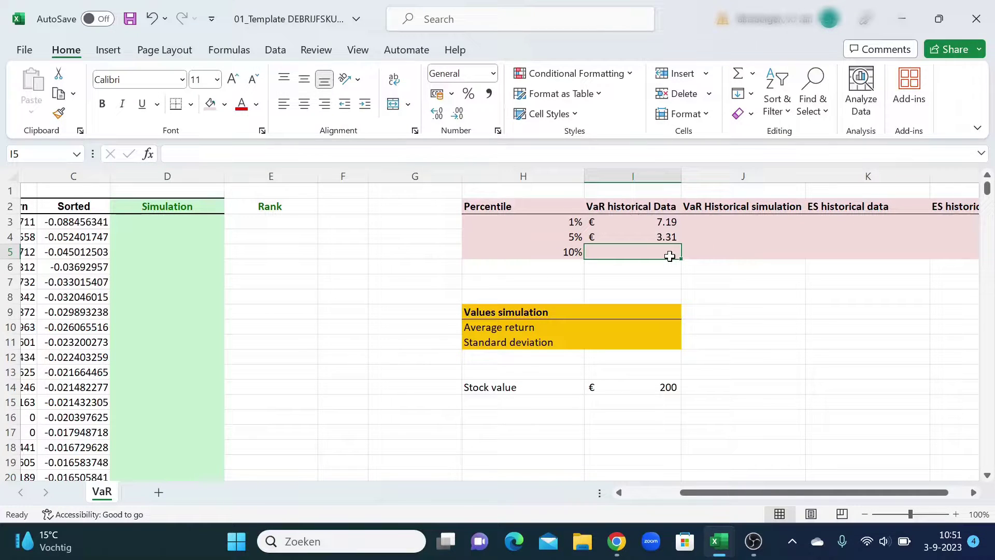
Begin the 10% historical VaR formula in I5 with a negated PERCENTILE function, =(-PERCENTILE(.
text(=PE)
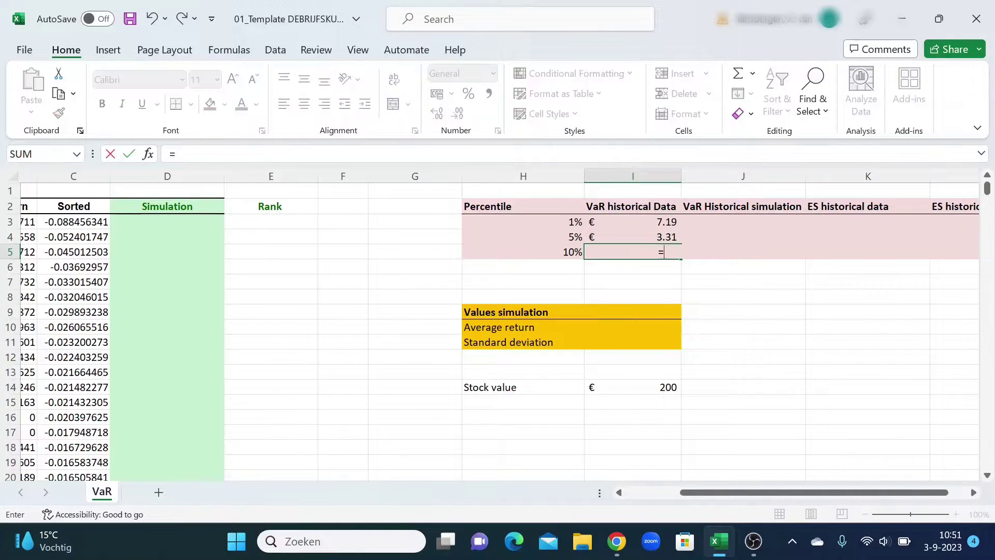
key(BackSpace)
key(BackSpace)
text((-PERCENTILE)
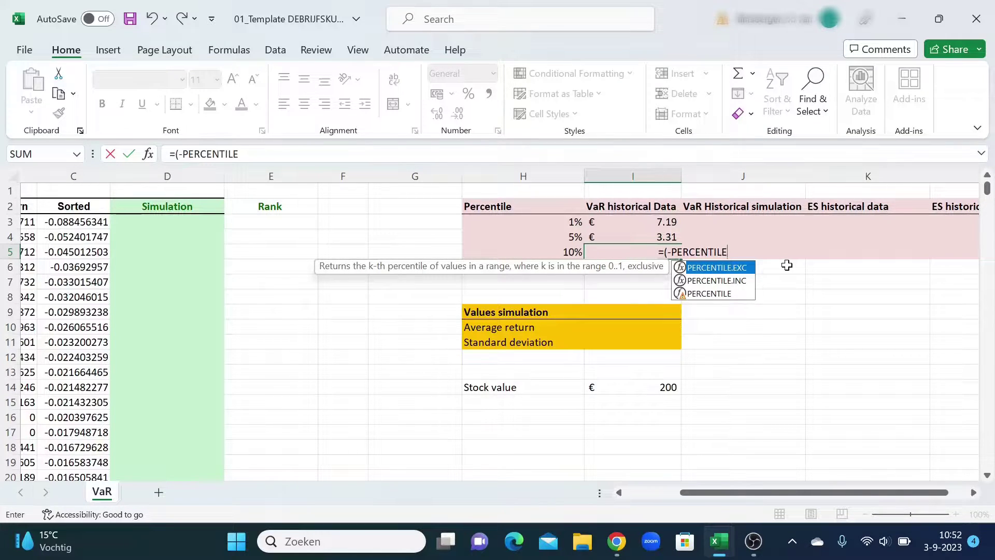
text(()
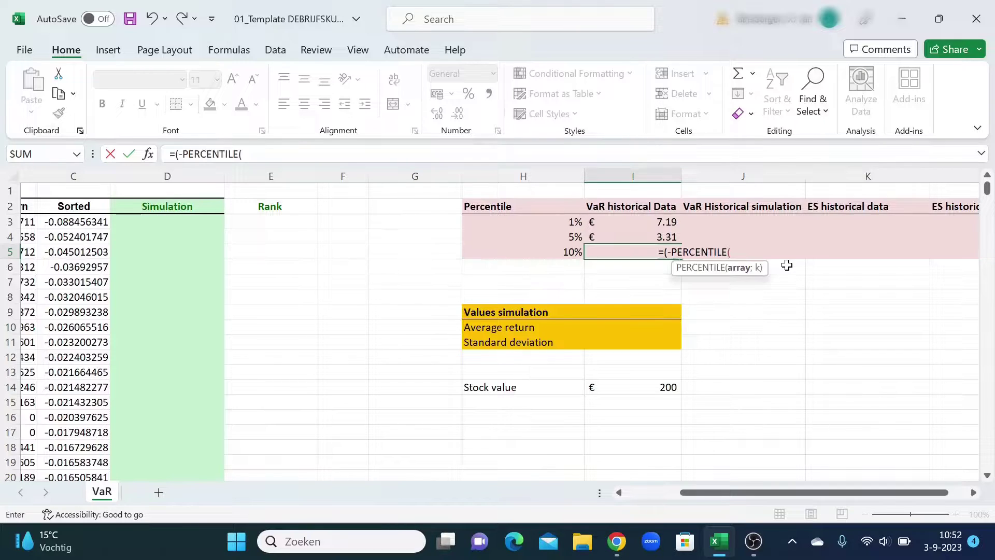
text(B3)
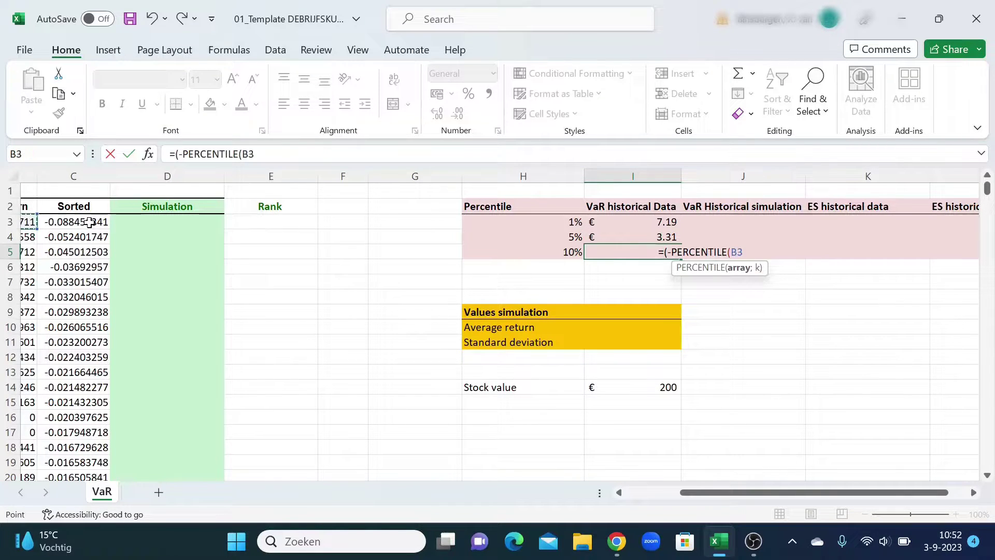
key(Return)
click(618, 256)
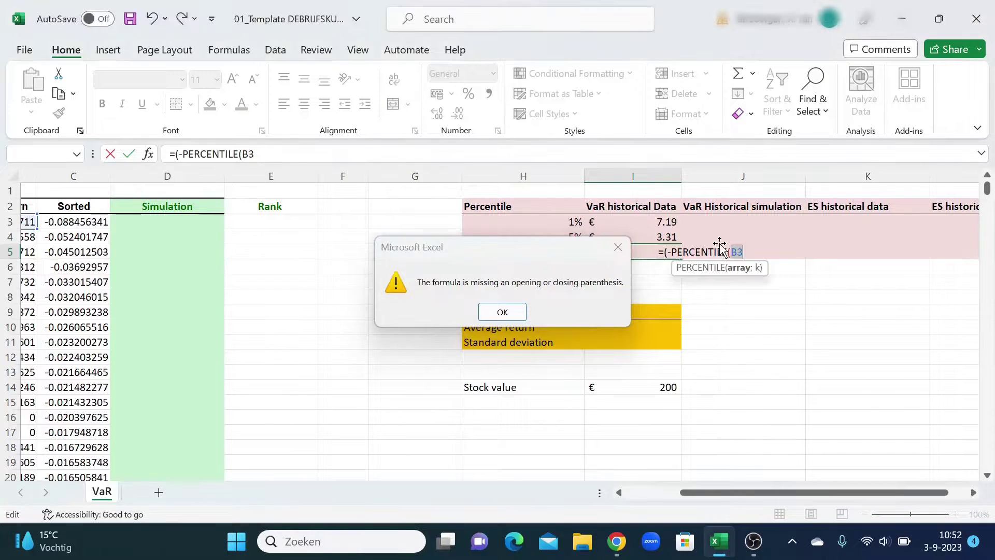
key(BackSpace)
key(BackSpace)
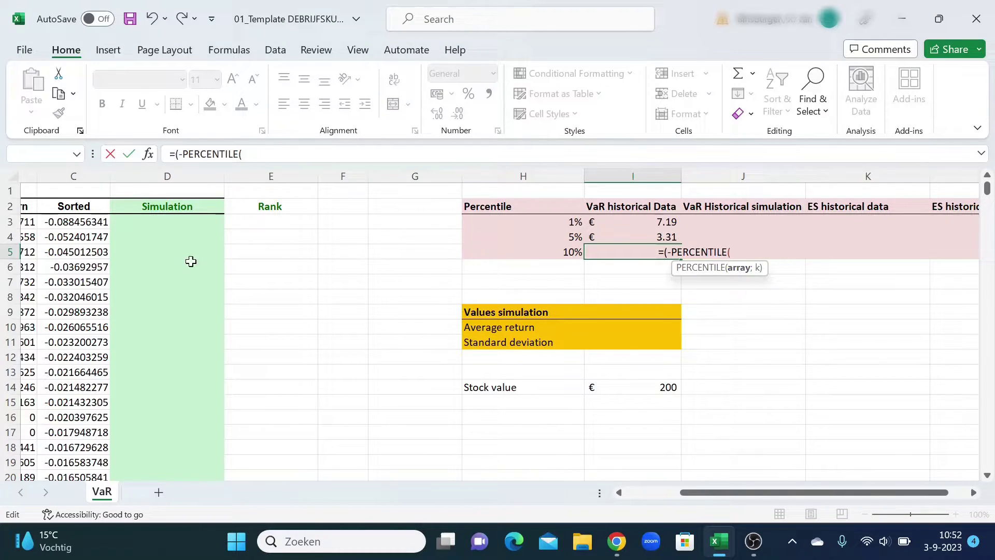
Supply the sorted returns C3:C328 and the percentile in H5 as the arguments of the I5 formula.
click(84, 222)
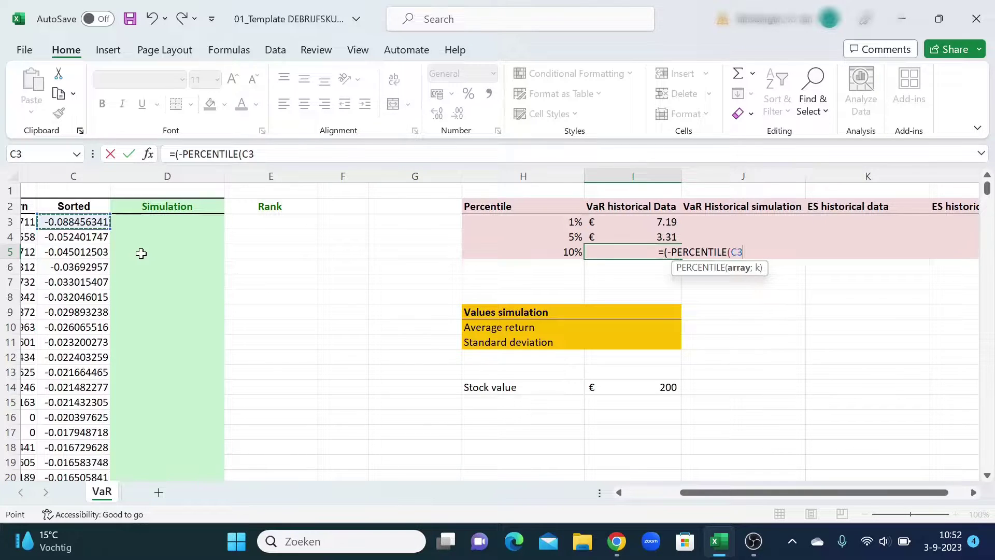
key(ctrl+shift+Down)
drag(988, 271, 988, 188)
text(;)
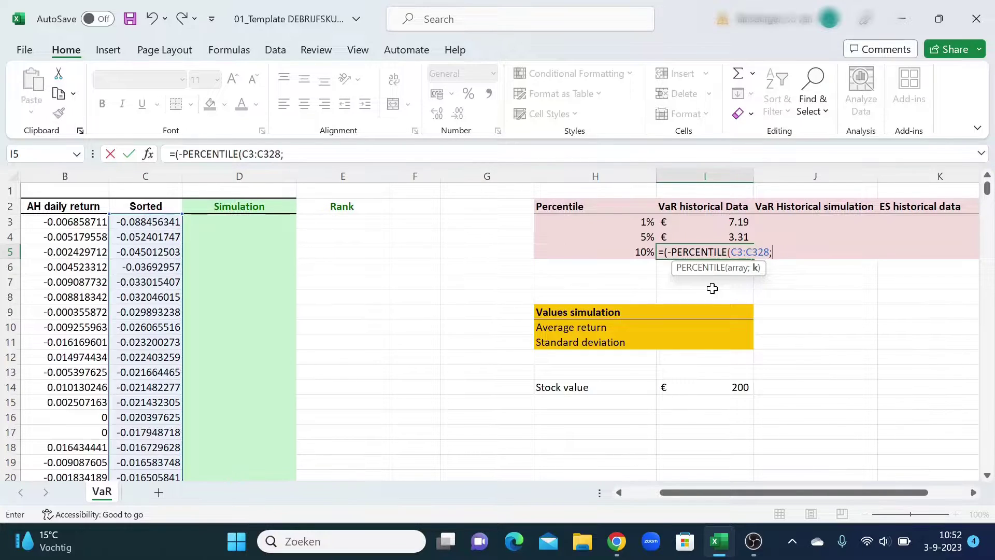
click(611, 251)
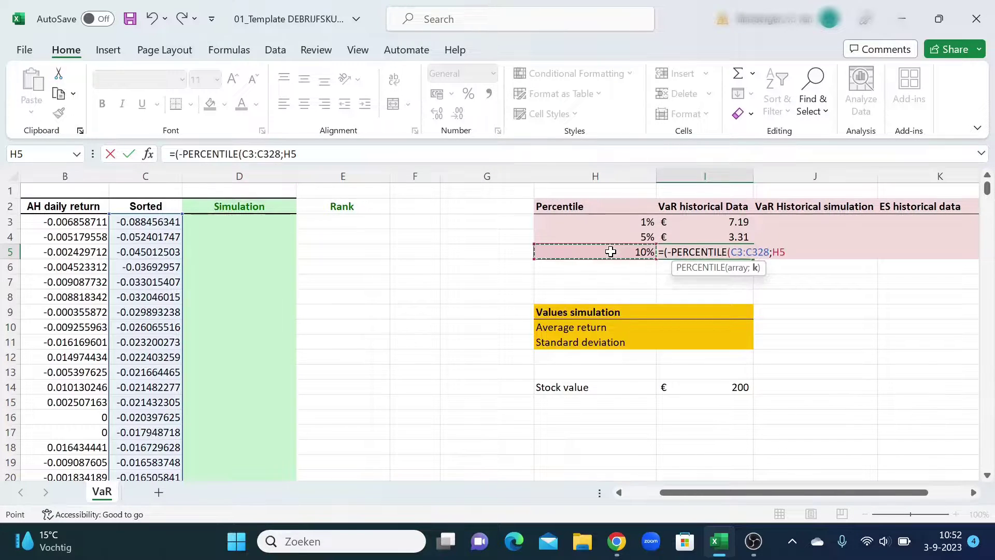
text())
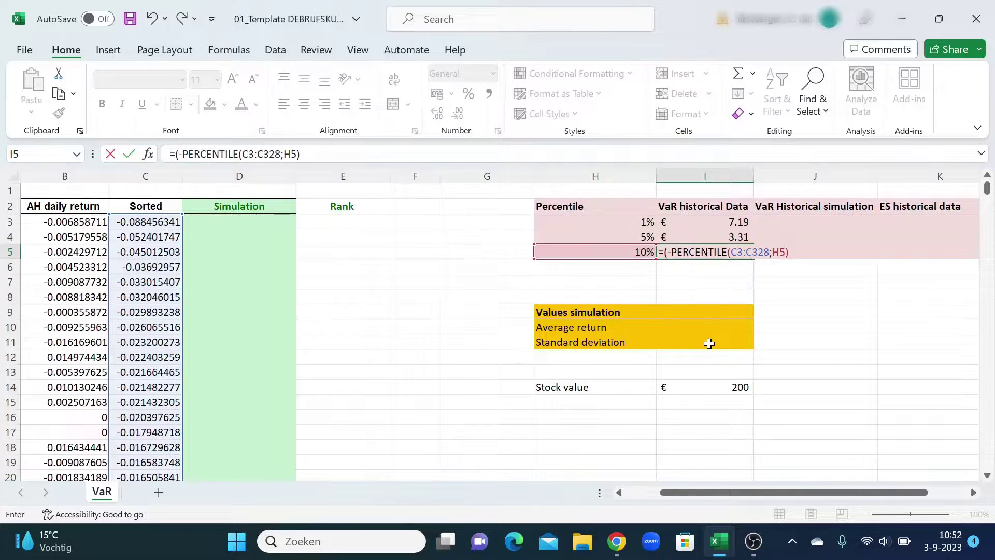
Multiply the I5 formula by the stock value to complete =(-PERCENTILE(C3:C328;H5))*I14.
text()*)
click(743, 388)
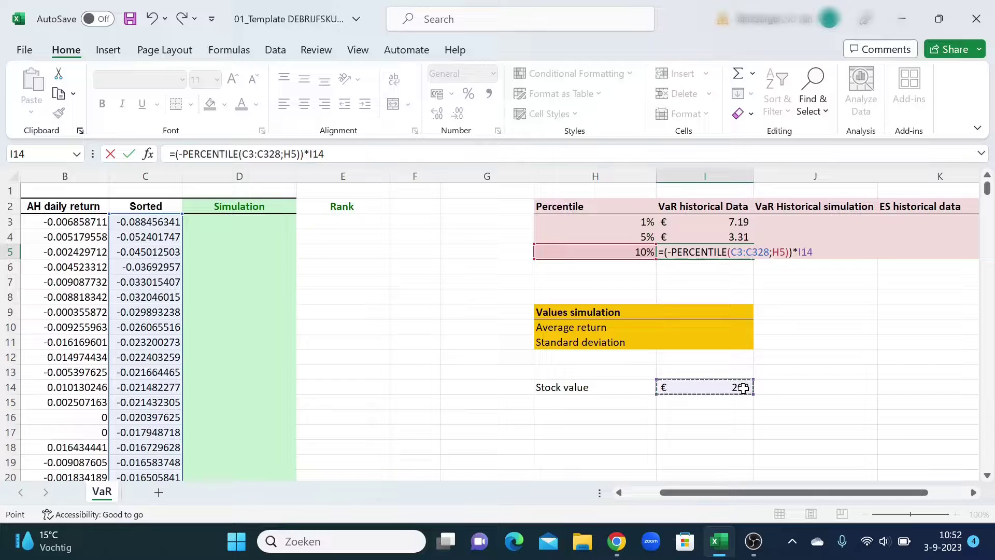
key(Return)
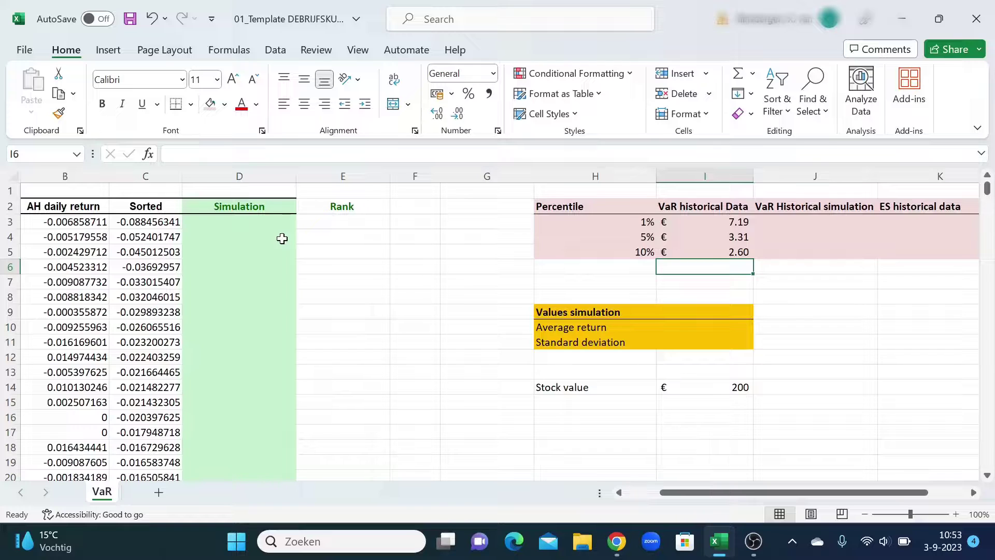
Enter the first two rank numbers, 1 and 2, in cells E3 and E4 of the Rank column.
click(353, 223)
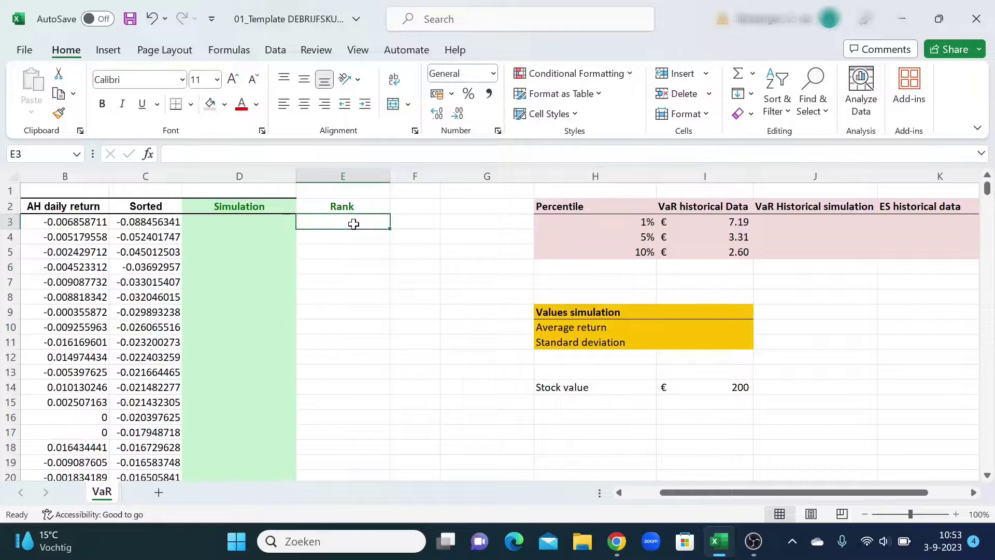
text(1)
key(Return)
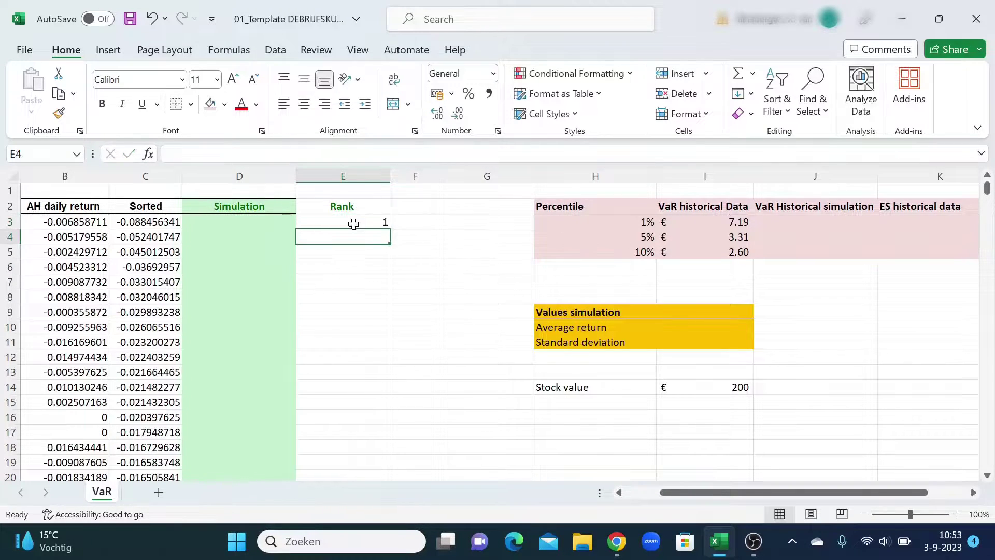
text(2)
key(Return)
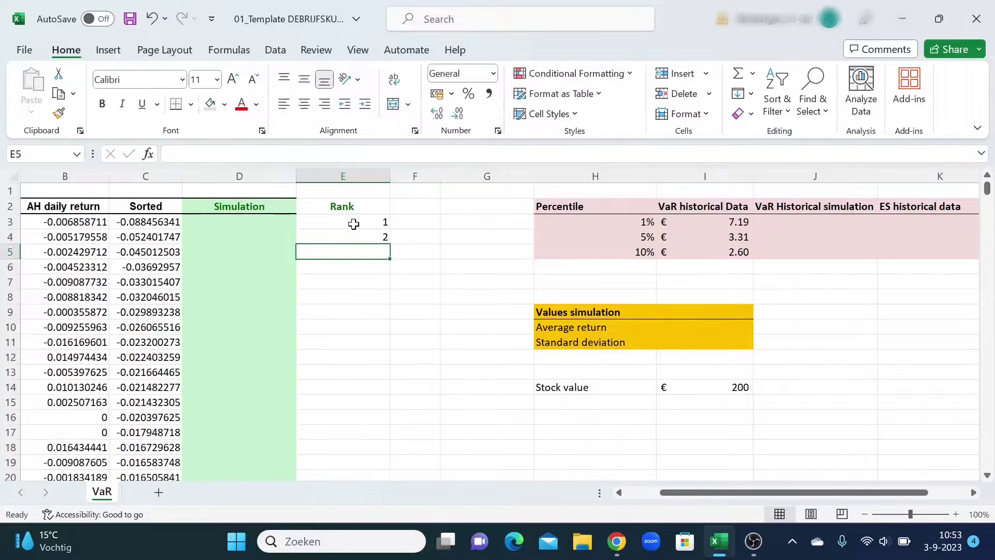
Fill the rank series from E3:E4 down to row 1003 so the ranks run to 1001.
click(378, 223)
drag(378, 223, 358, 454)
click(373, 224)
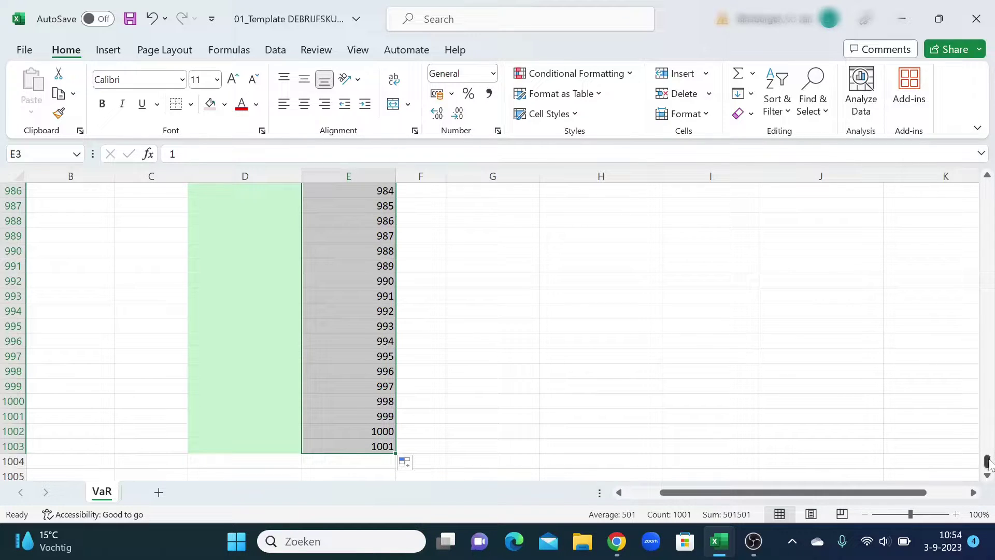
drag(987, 460, 980, 150)
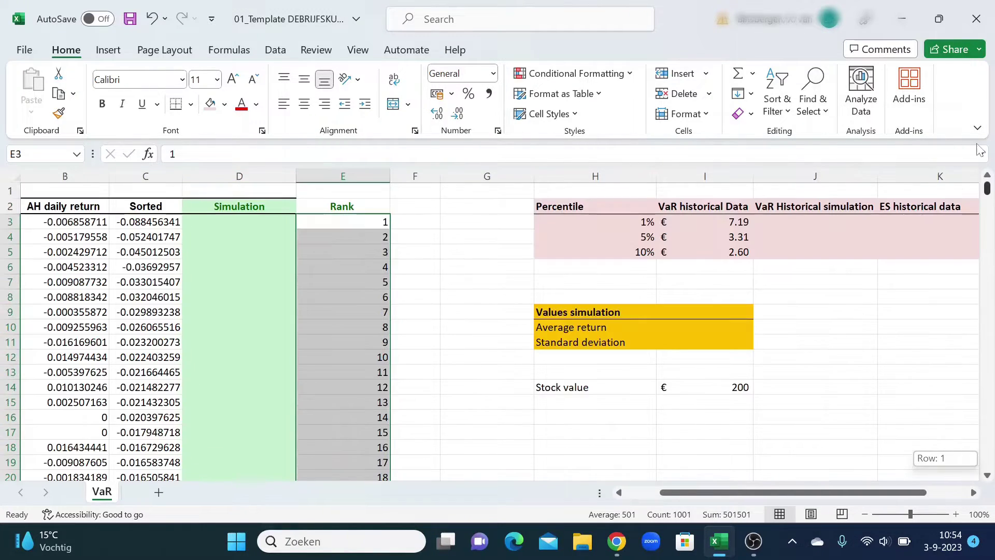
click(531, 295)
Begin the average return formula in I10 of the simulation values with the AVERAGE function, =AVERAGE(.
click(245, 228)
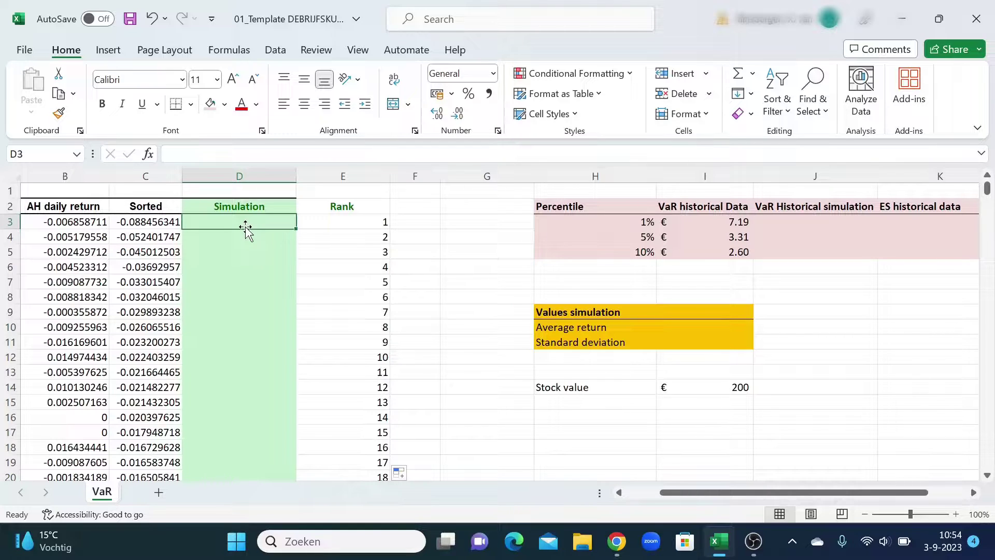
scroll(629, 495, left, 2)
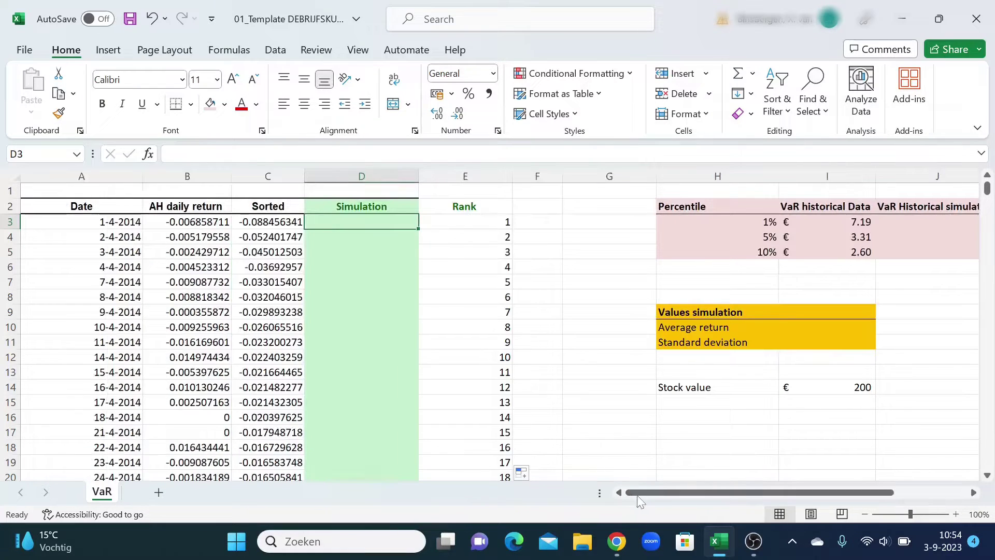
drag(648, 498, 656, 501)
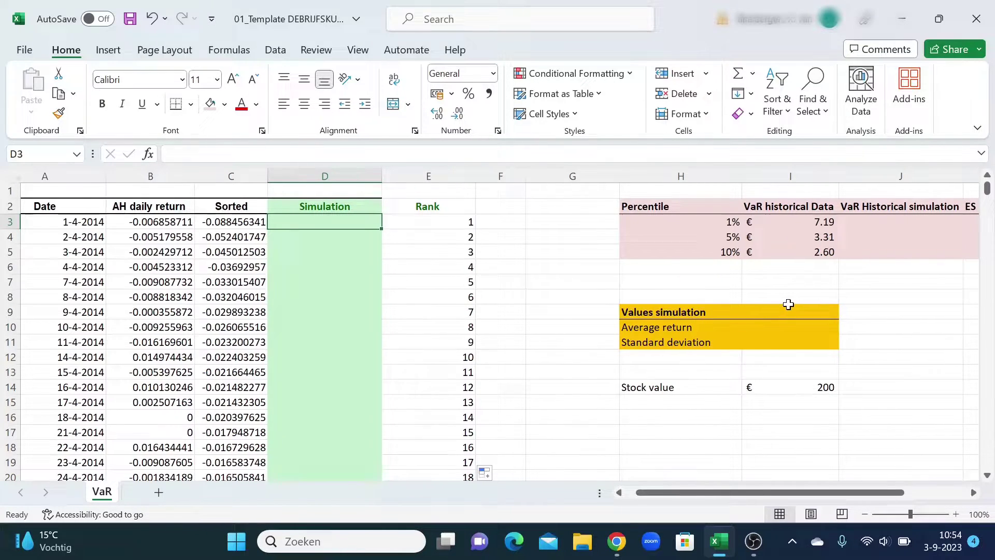
click(773, 327)
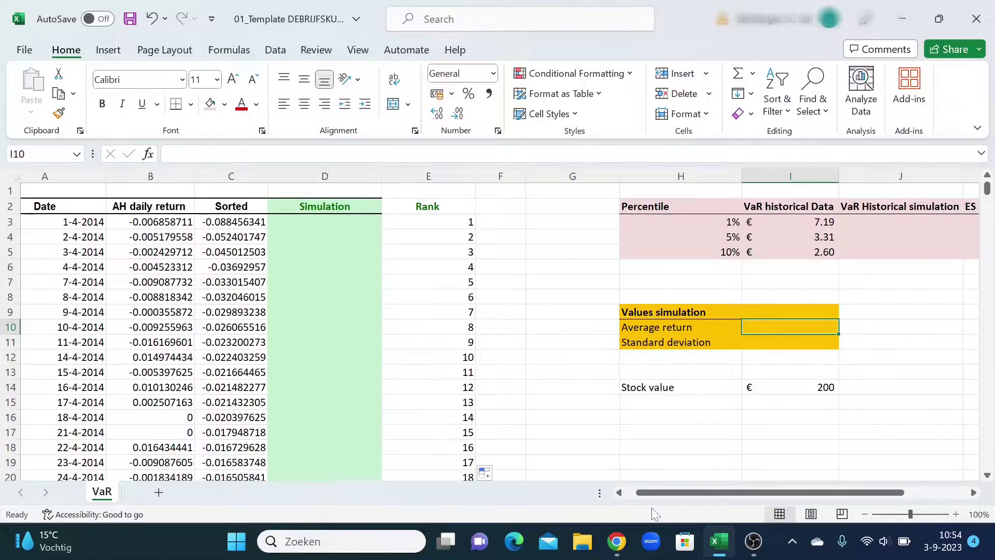
drag(659, 498, 674, 501)
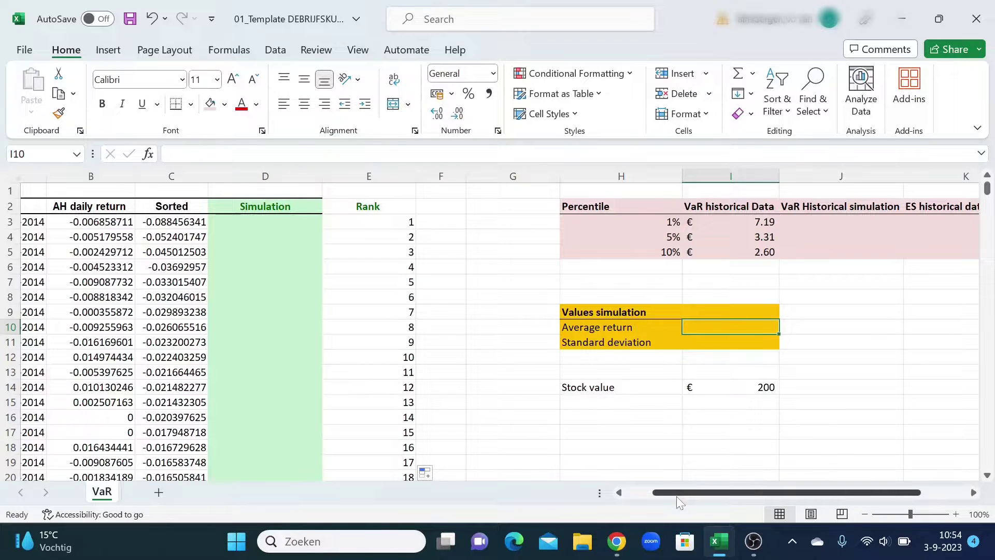
drag(677, 495, 682, 498)
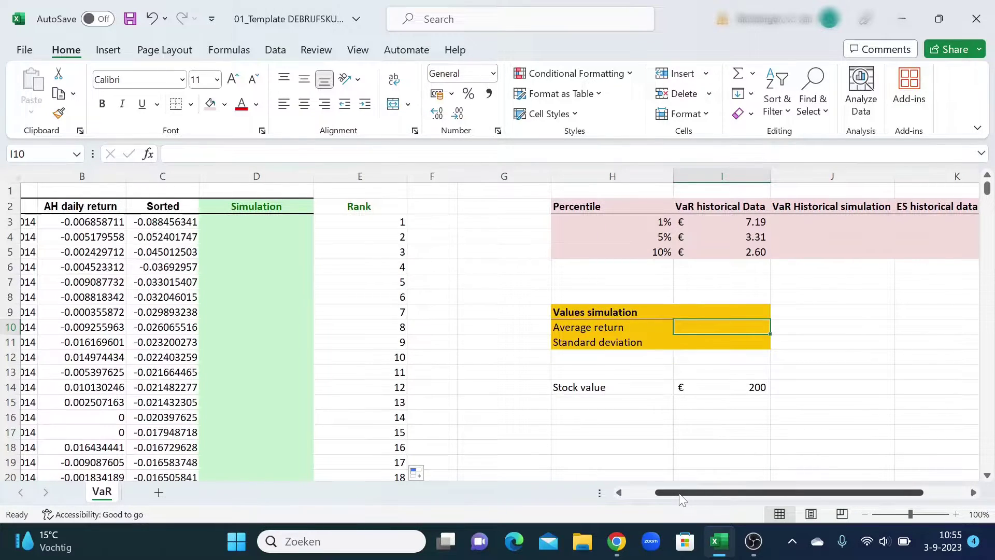
text(=)
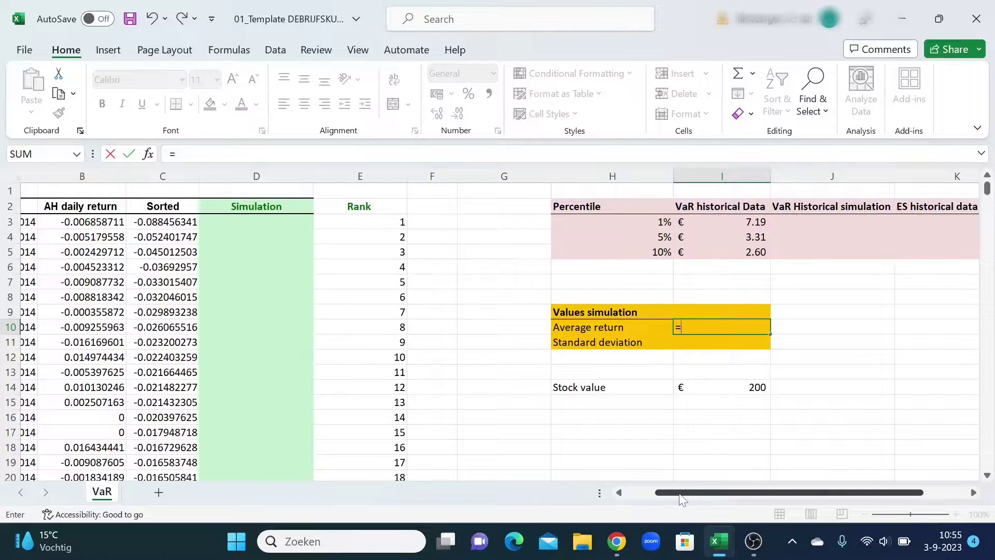
text(AVERAGE)
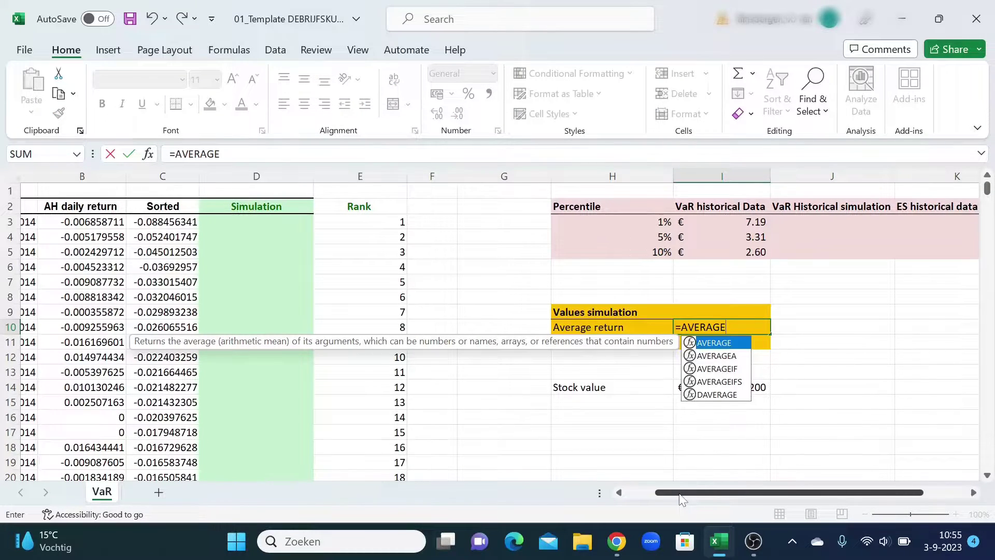
text(()
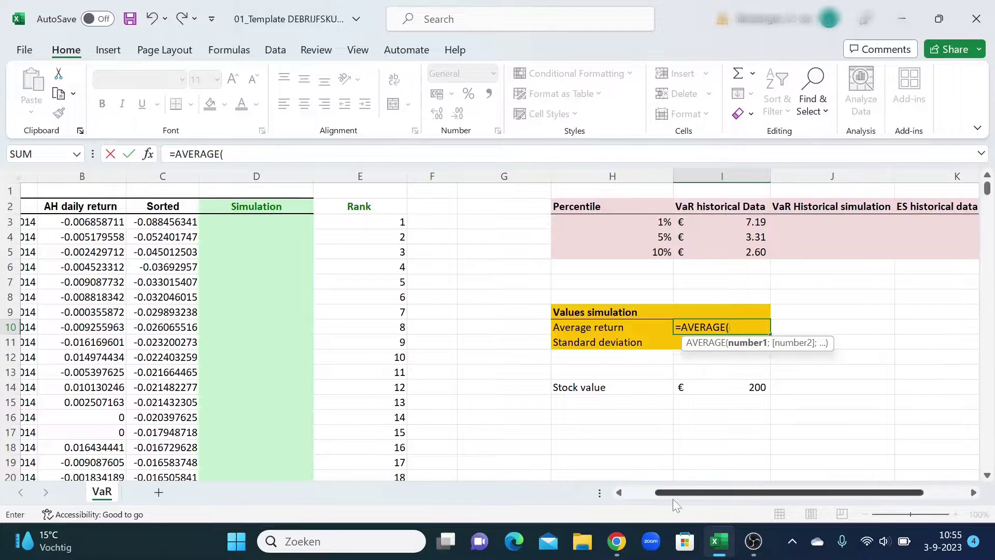
Supply the sorted returns as the argument of the I10 formula to complete =AVERAGE(C3:C328).
drag(680, 499, 648, 497)
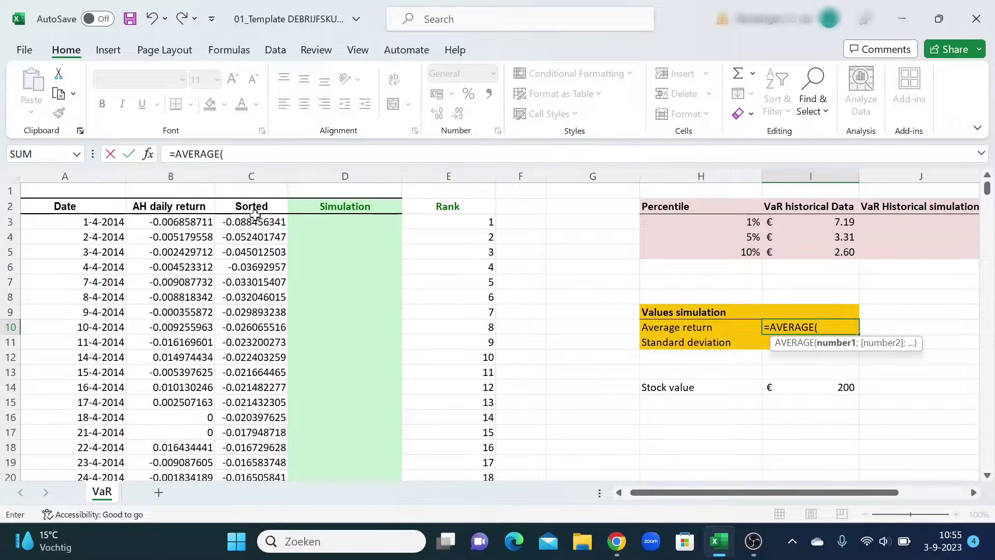
click(236, 222)
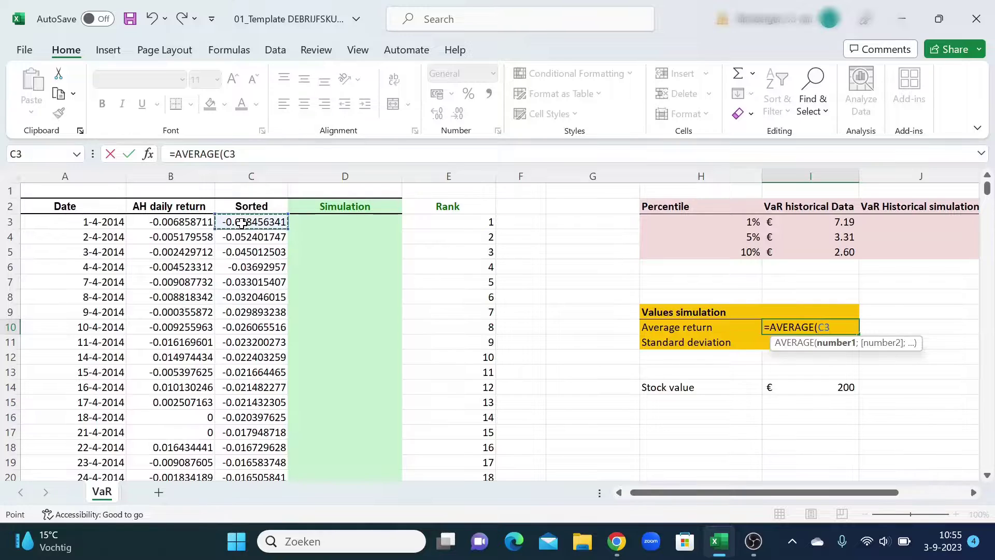
key(ctrl+shift+Down)
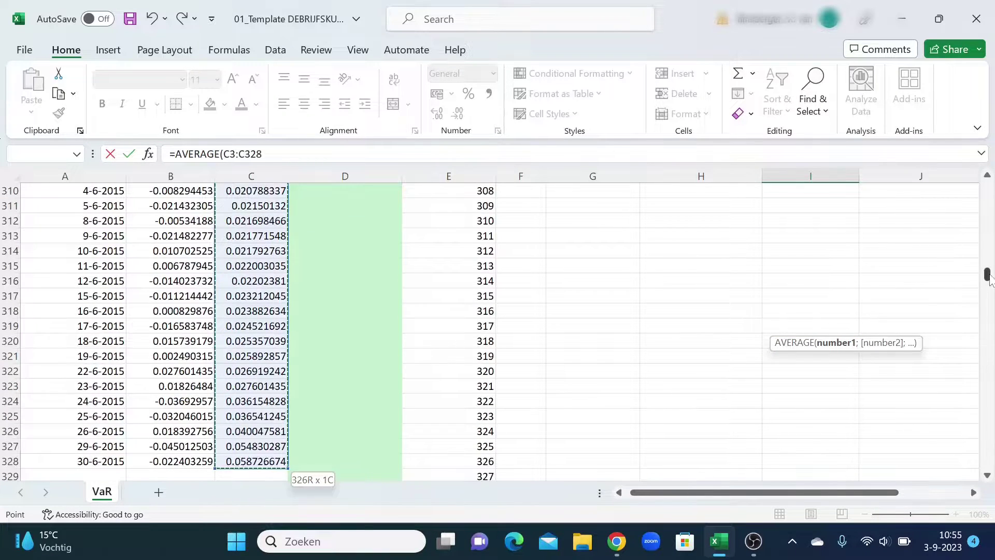
drag(987, 274, 988, 162)
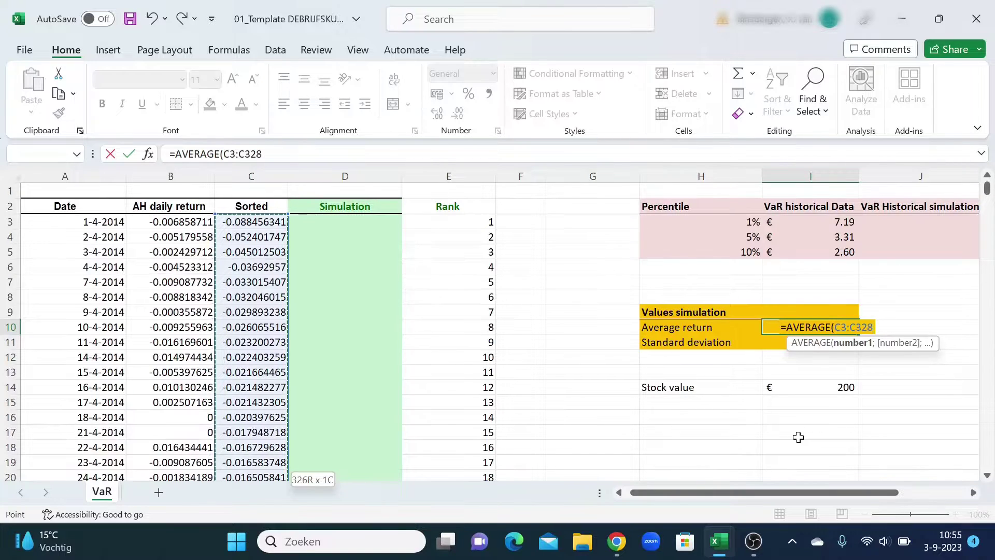
text())
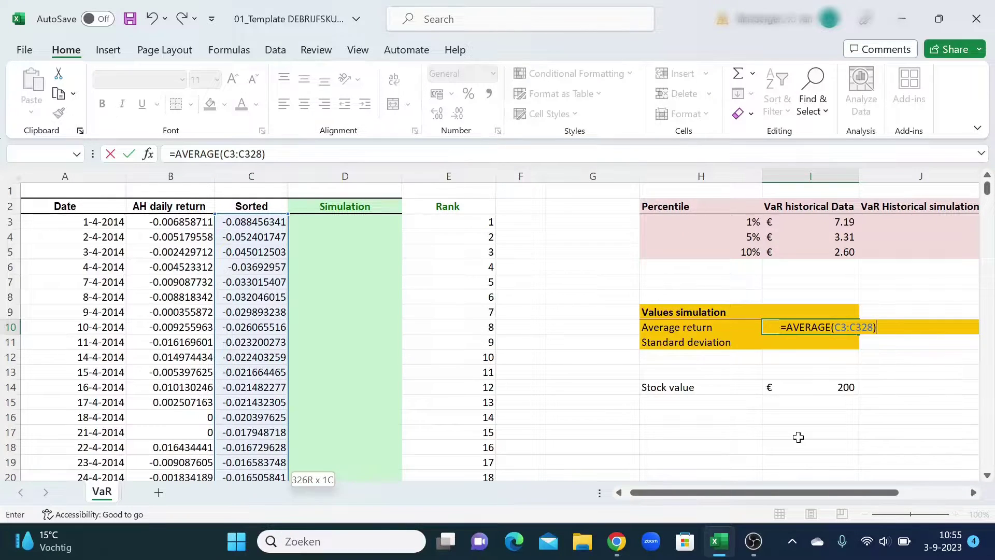
key(Return)
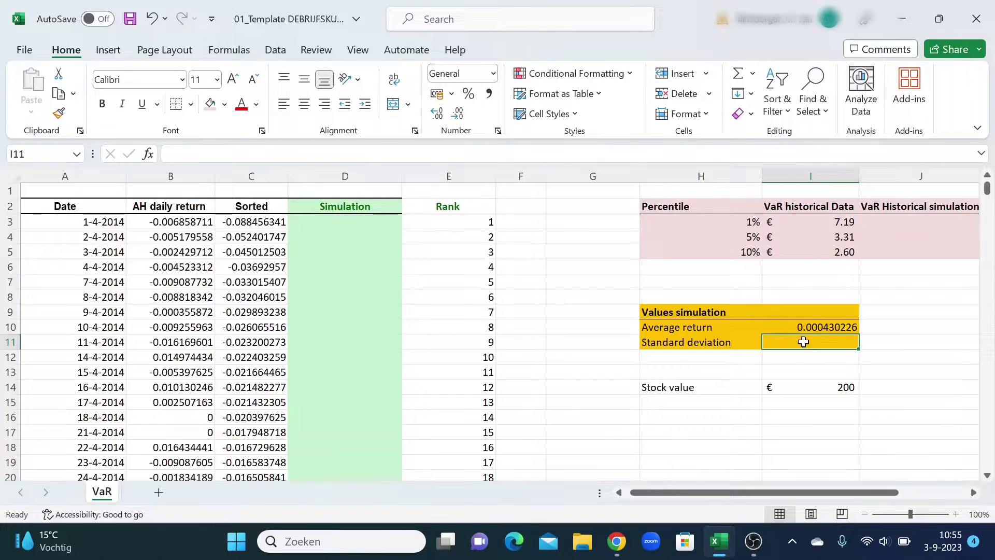
Calculate the standard deviation of the sorted returns in I11 with the sample formula =STDEV.S(C3:C328).
text(=STDER)
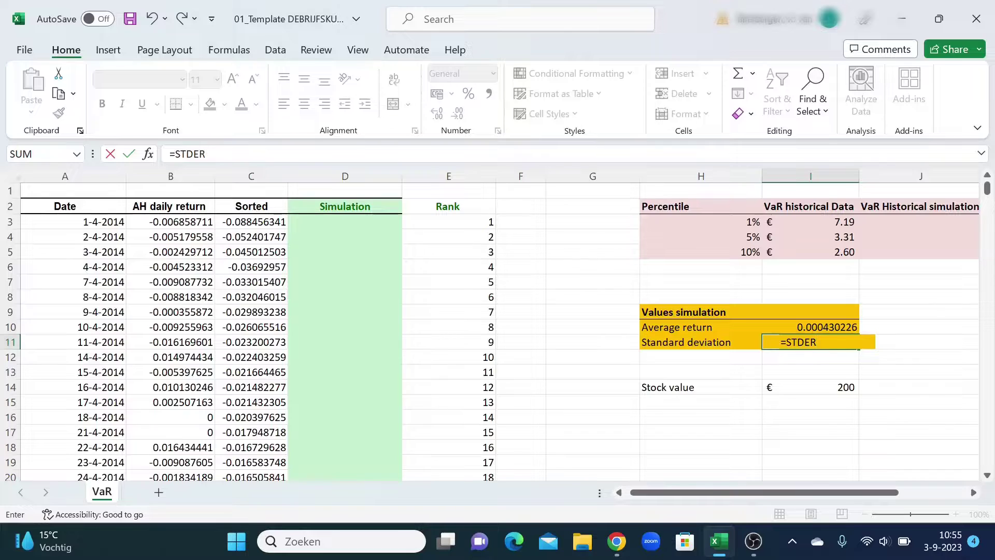
key(BackSpace)
text(V)
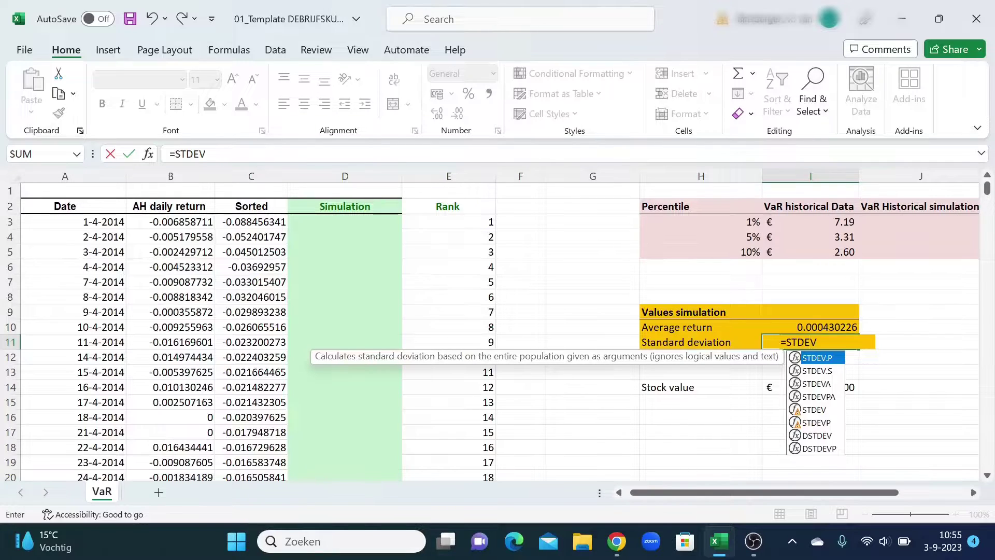
text(.S()
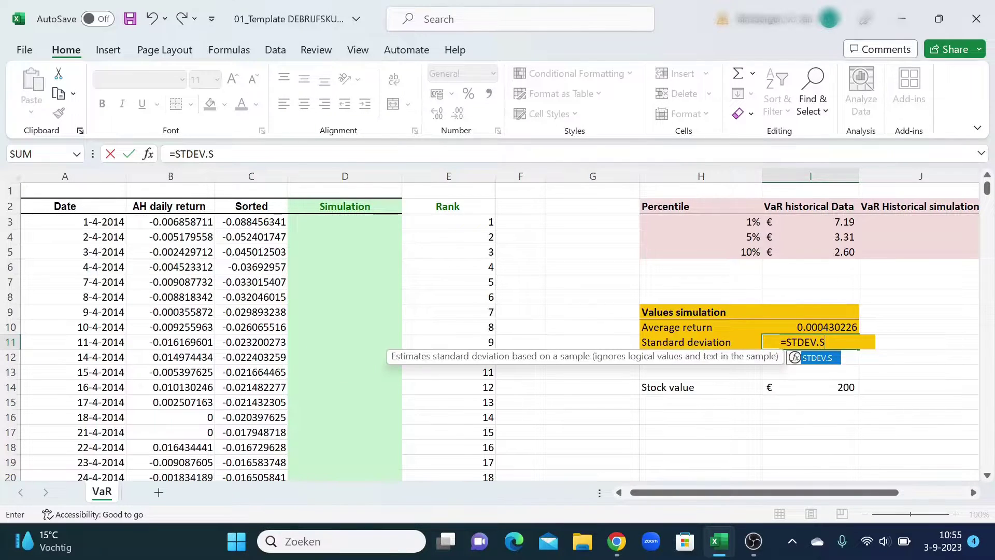
click(272, 222)
key(ctrl+shift+Down)
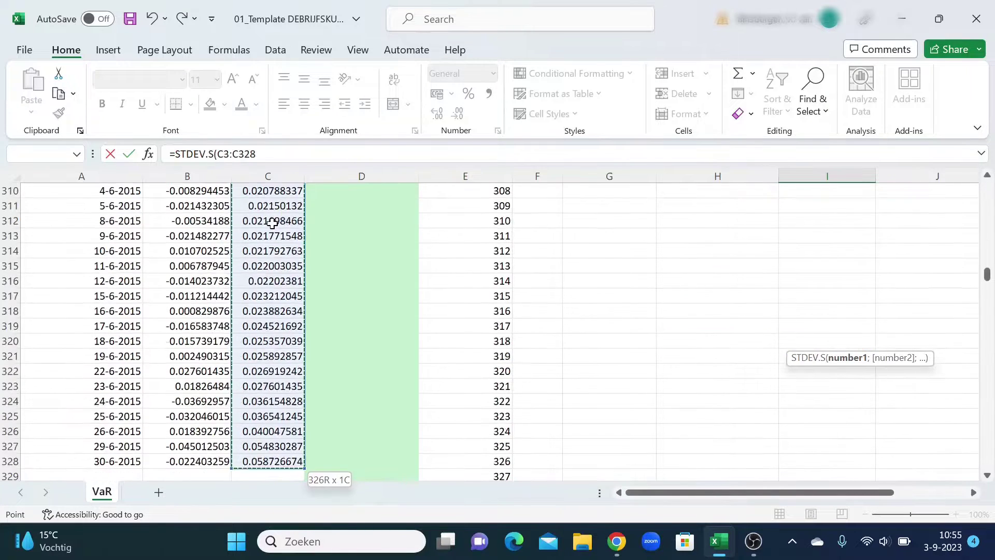
drag(987, 271, 952, 239)
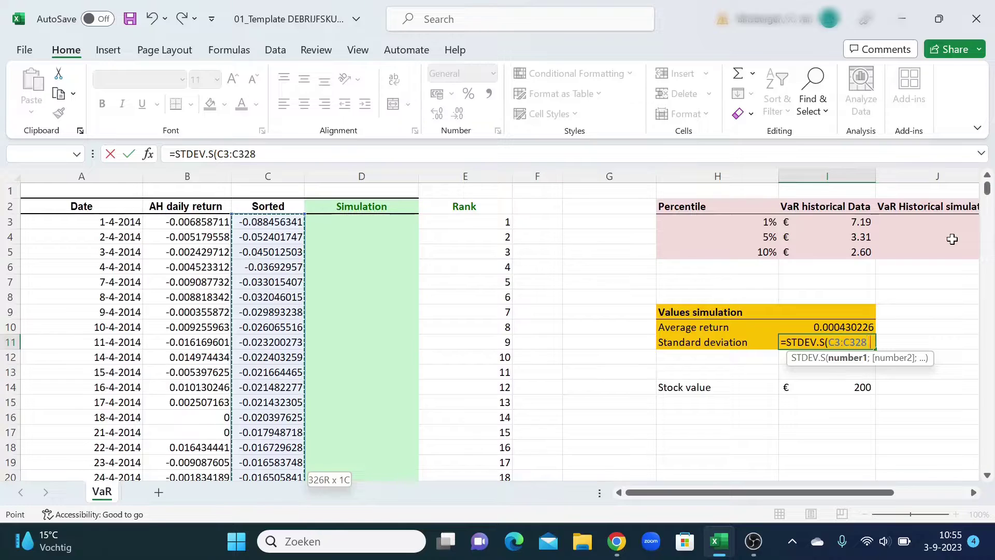
text())
key(Return)
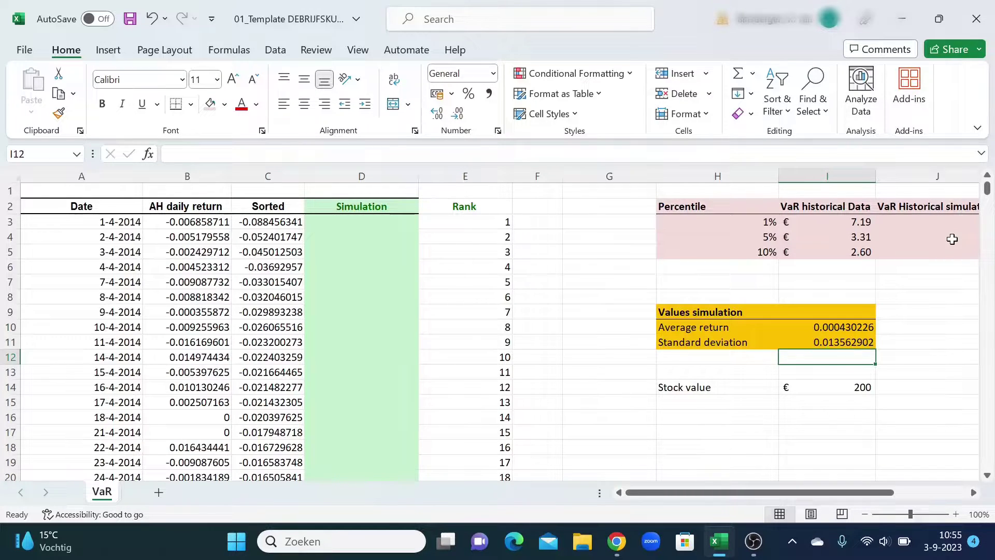
Begin the simulation formula in D3 with NORM.INV, using RAND() as its probability argument.
click(345, 223)
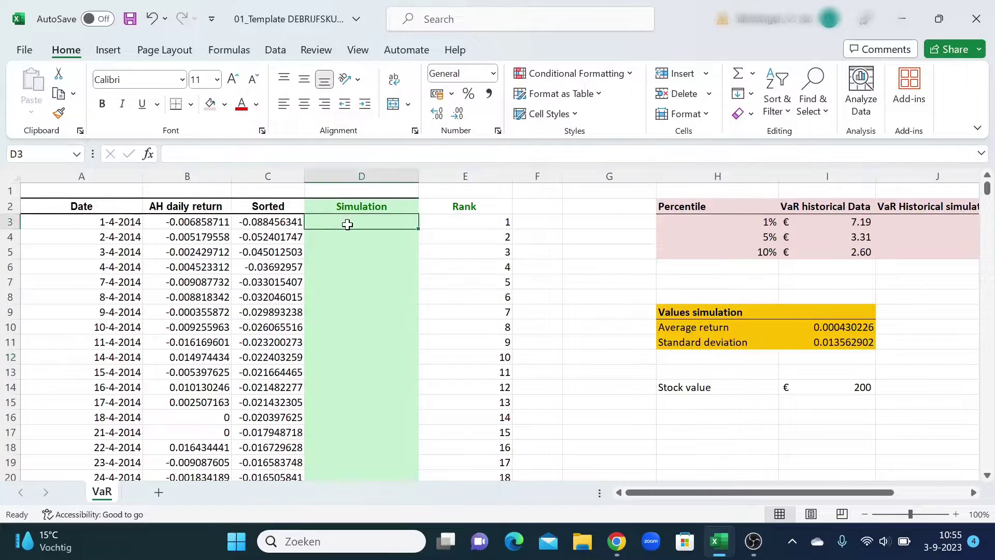
text(=)
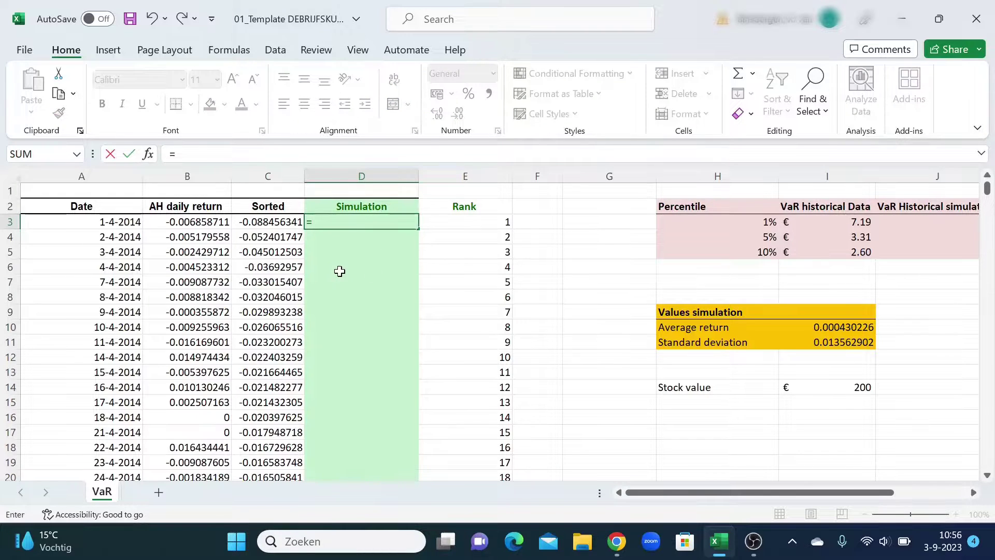
text(NORM.IN)
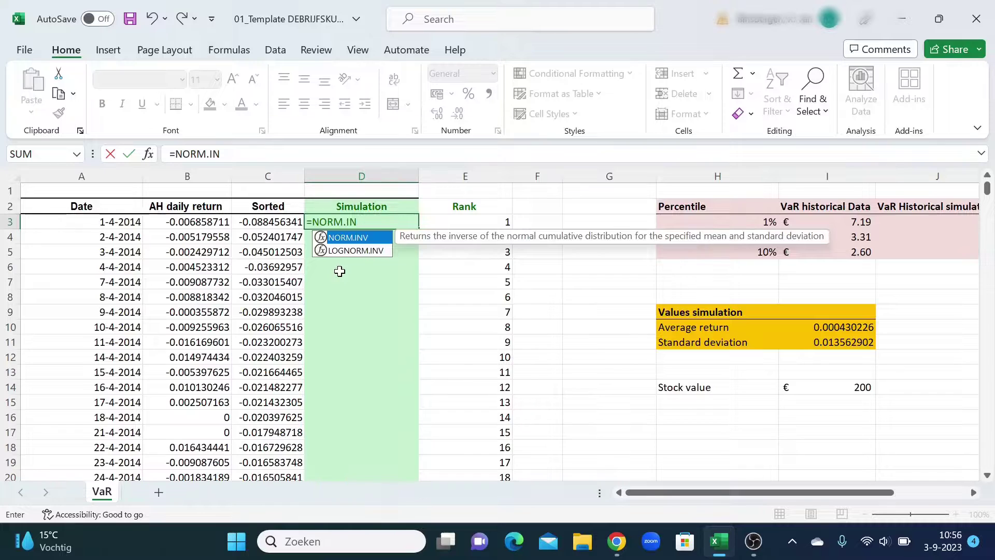
text(V()
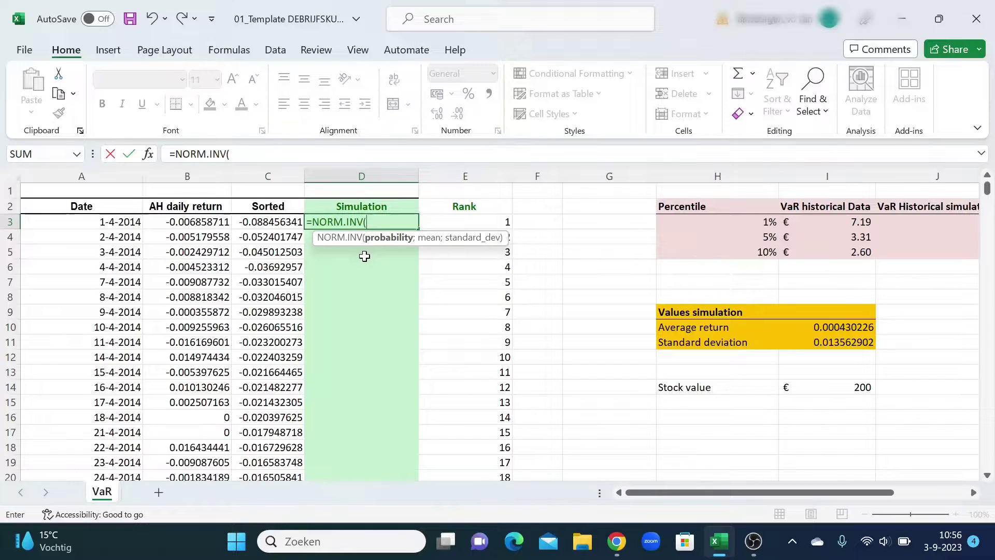
text(RAND)
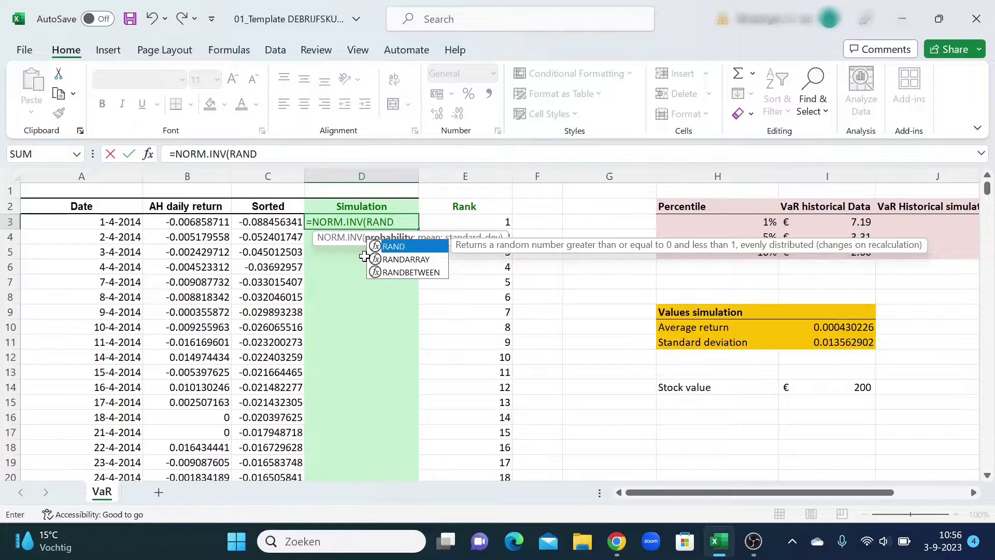
text(())
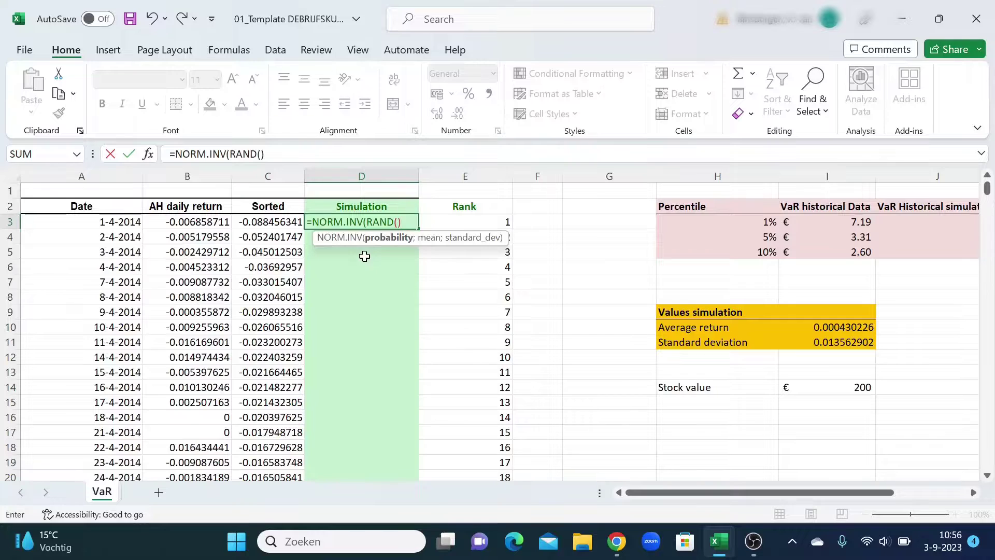
Supply the average return I10 as mean and I11 as standard deviation to complete =NORM.INV(RAND();I10;I11) in D3.
text(;)
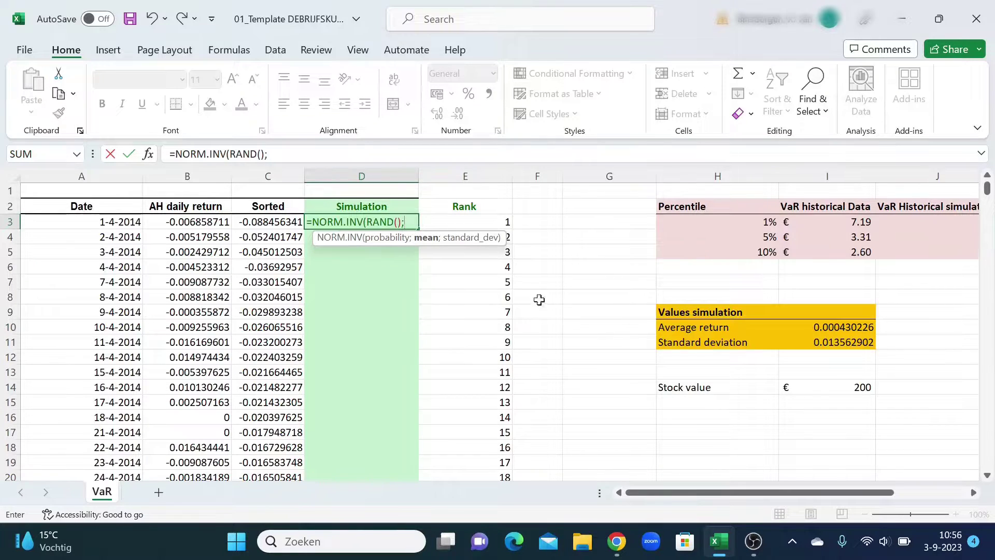
click(811, 325)
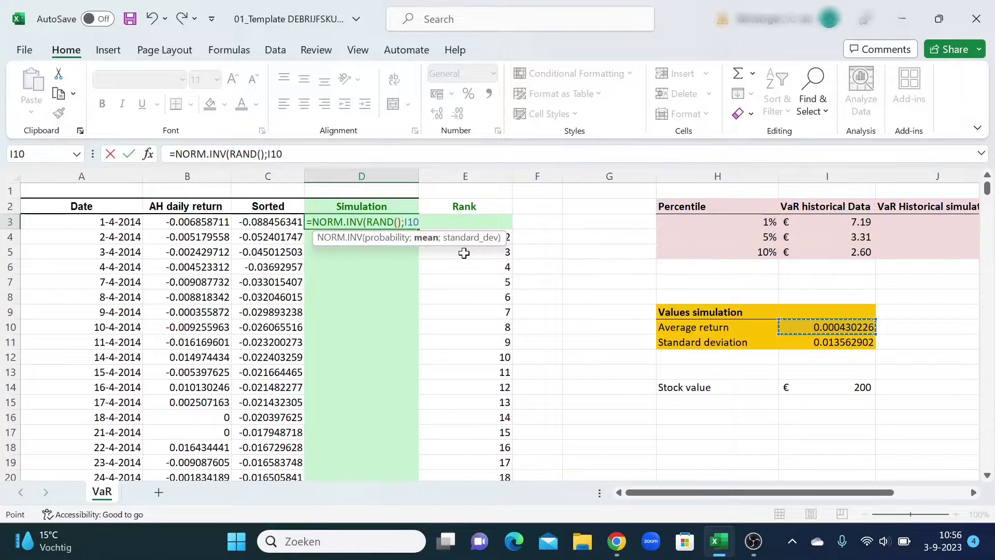
text(;)
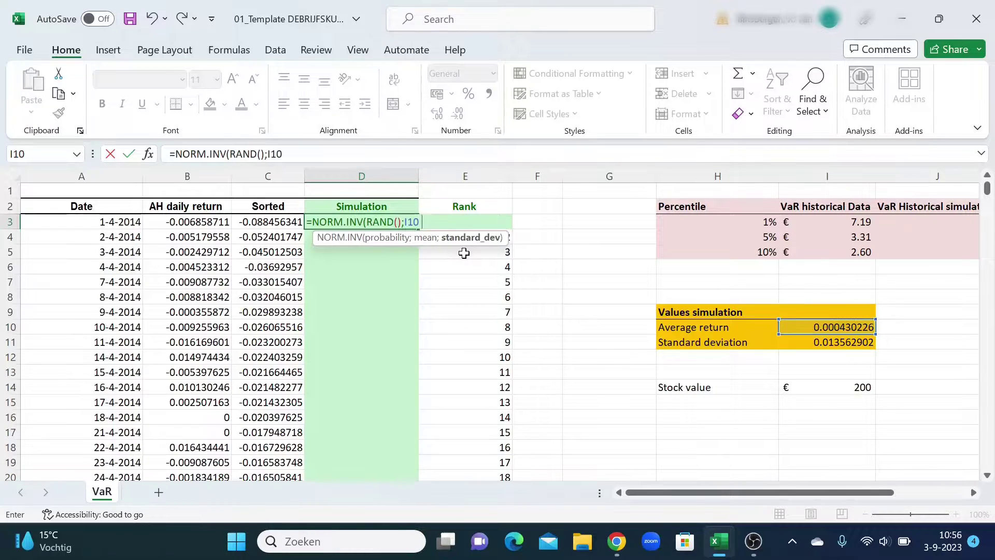
click(846, 342)
text(;)
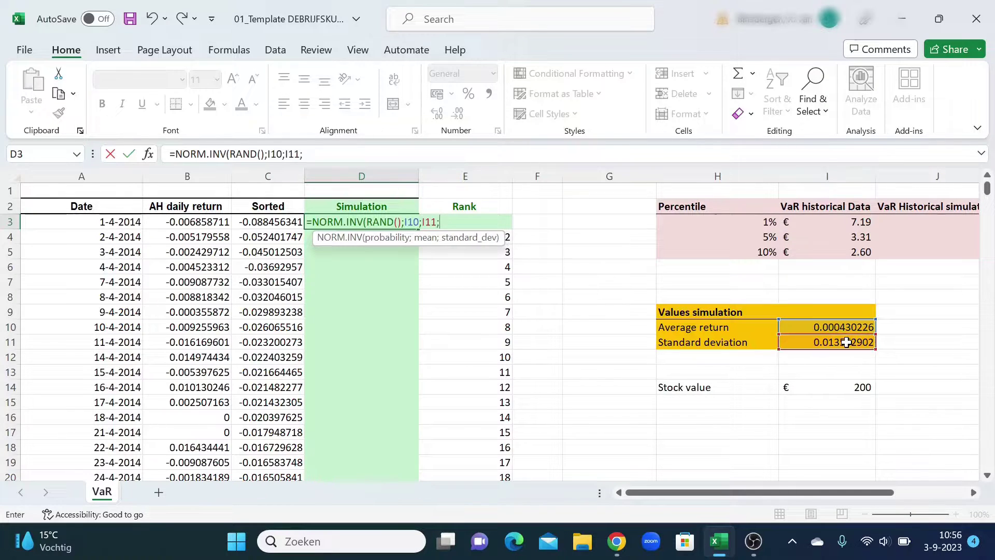
key(BackSpace)
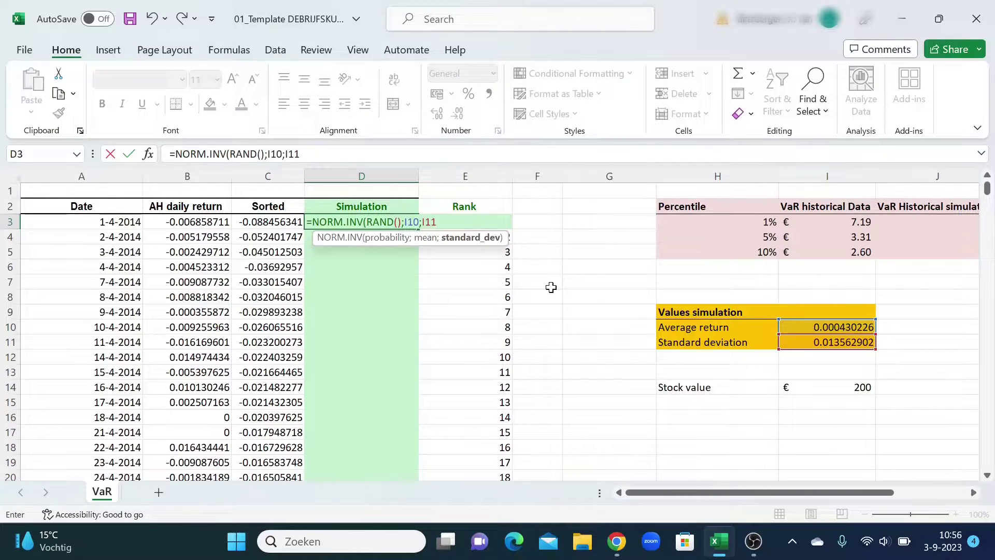
text())
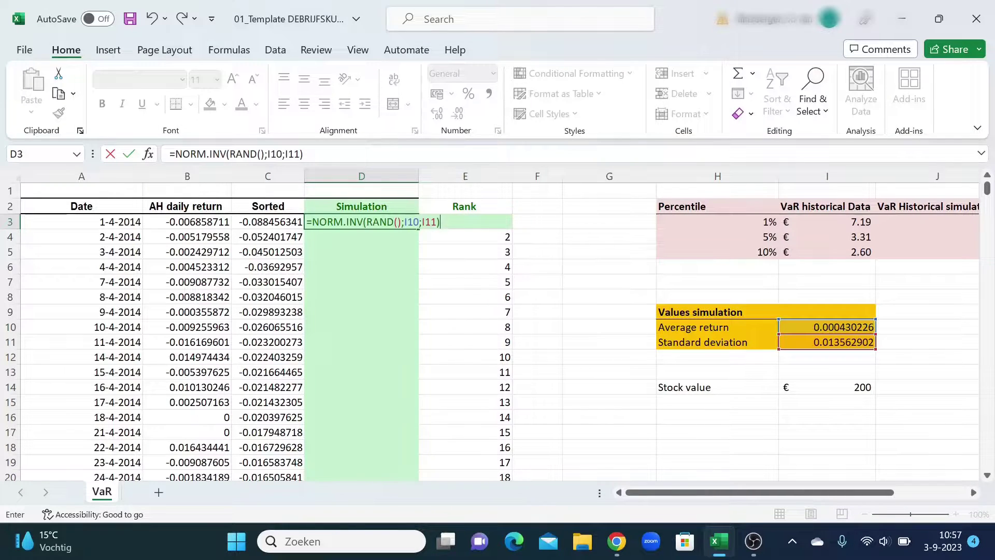
Lock the row references in the D3 formula so it reads =NORM.INV(RAND();I$10;I$11), and enter it.
click(406, 222)
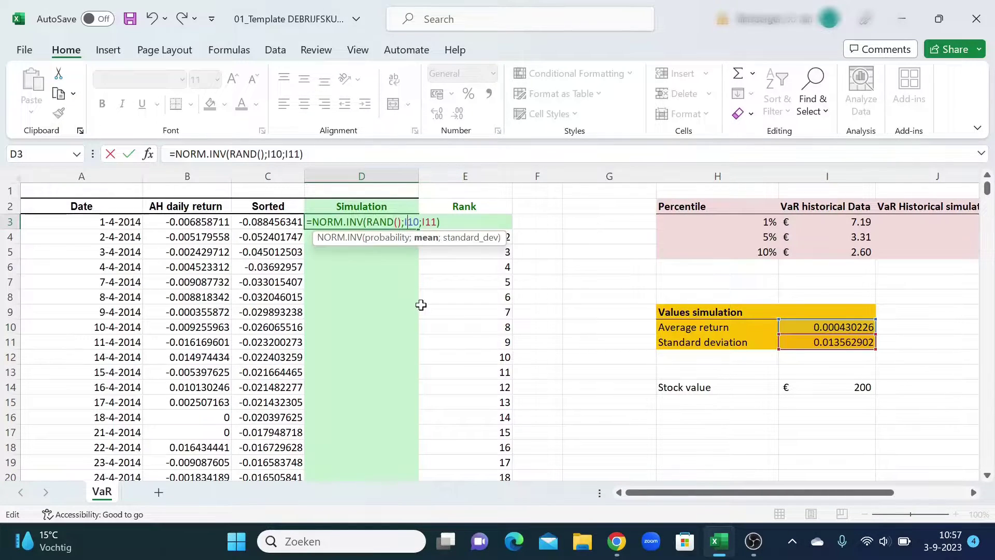
text($)
click(429, 222)
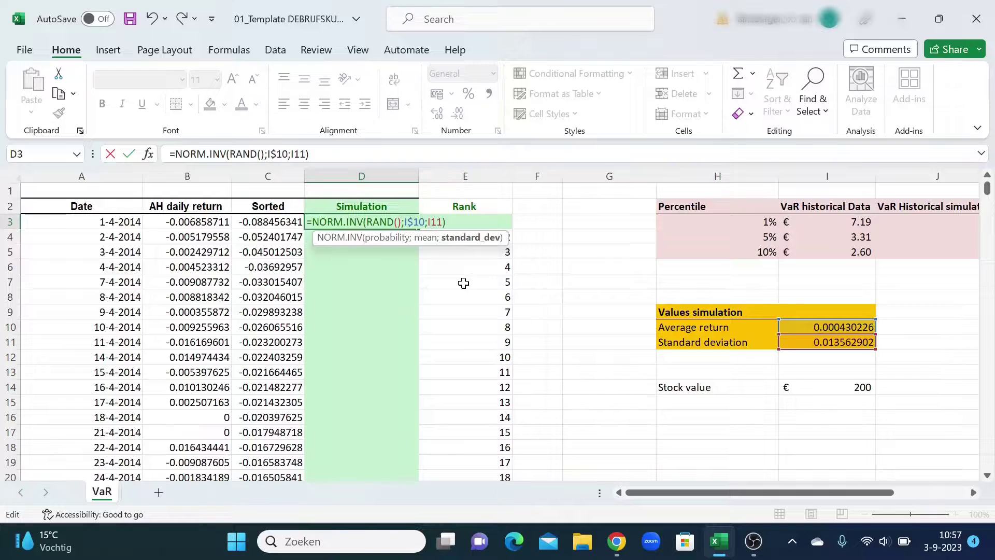
text($)
key(Return)
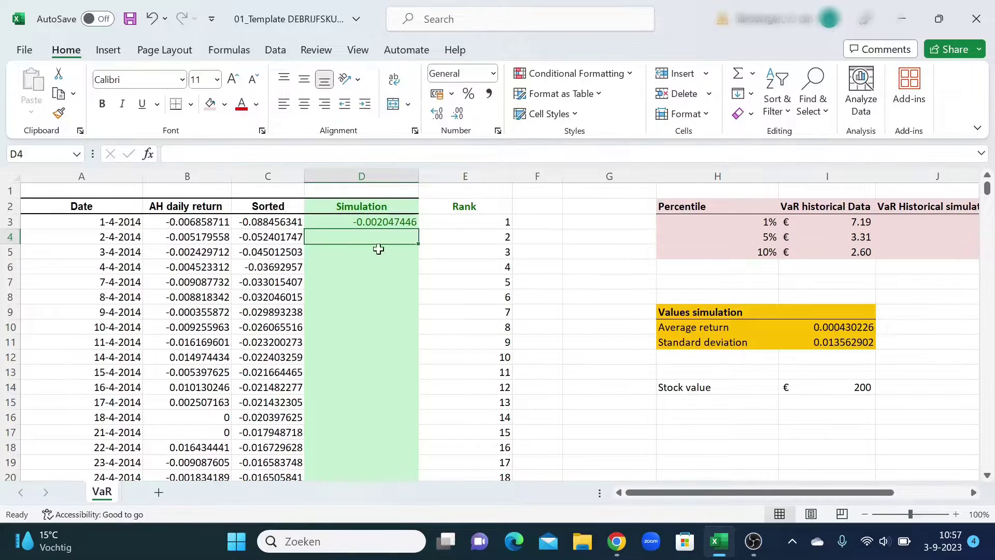
Fill the simulation formula from D3 down to row 1003, alongside the last rank, and return to the top of the sheet.
click(386, 223)
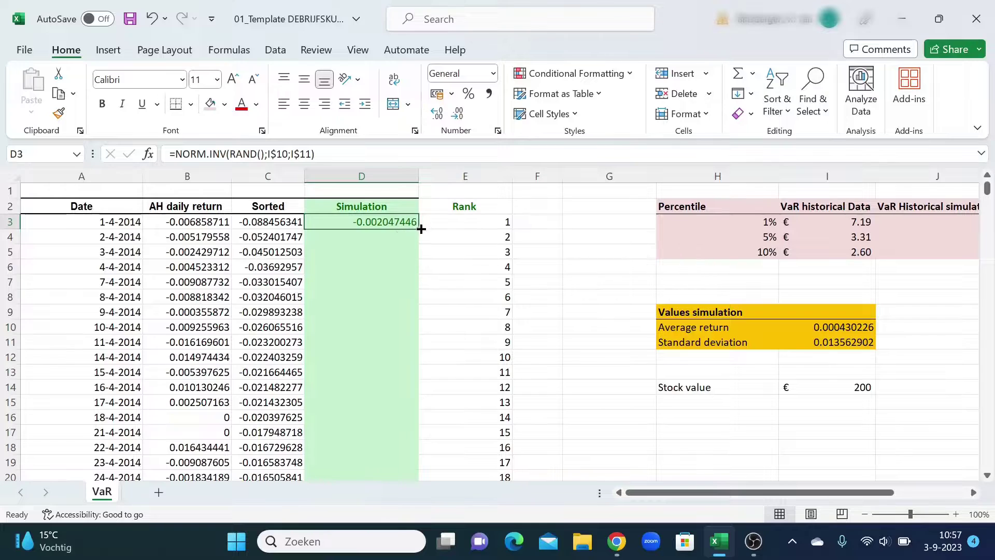
drag(419, 228, 397, 490)
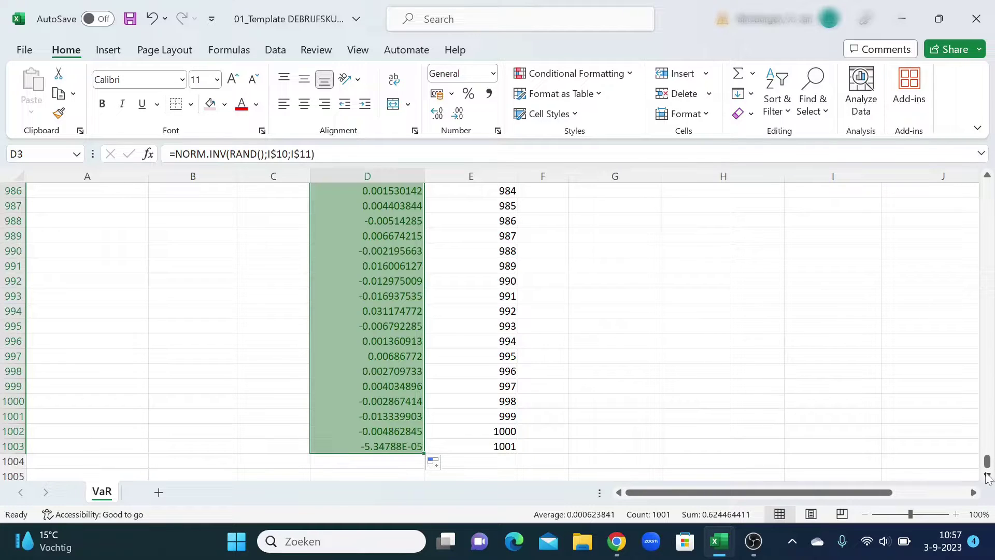
drag(987, 461, 988, 189)
click(475, 270)
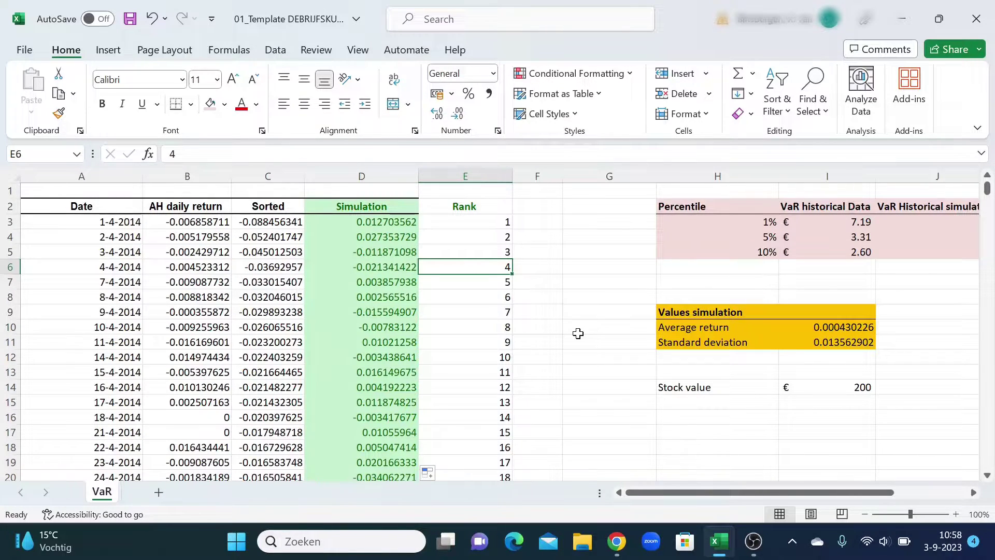
Recalculate the workbook several times to generate new random returns in the Simulation column.
click(386, 312)
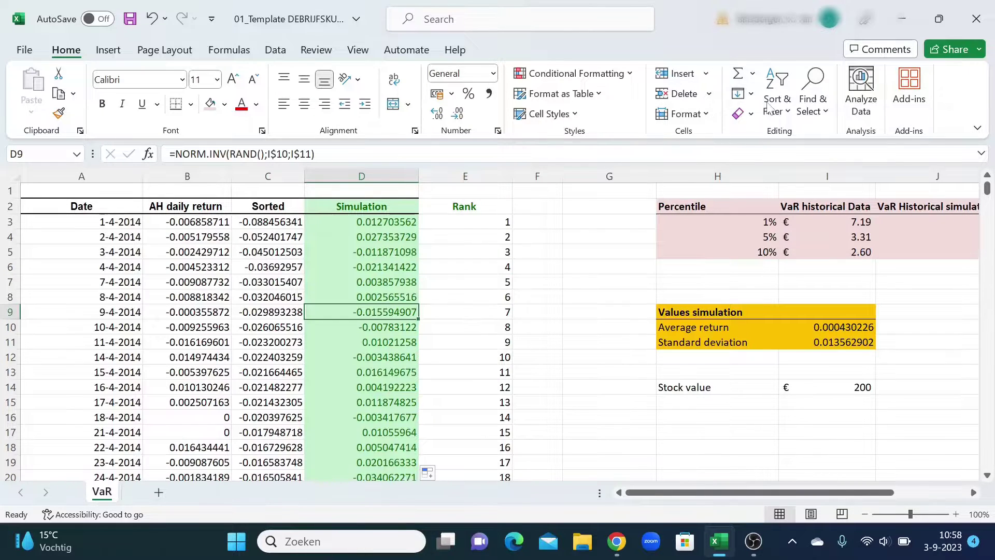
click(230, 50)
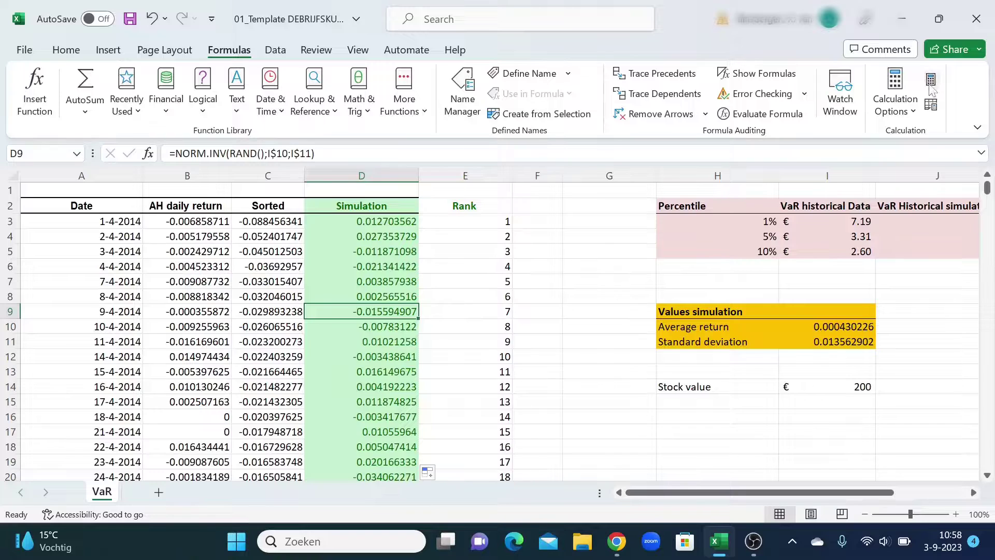
click(931, 87)
click(931, 87)
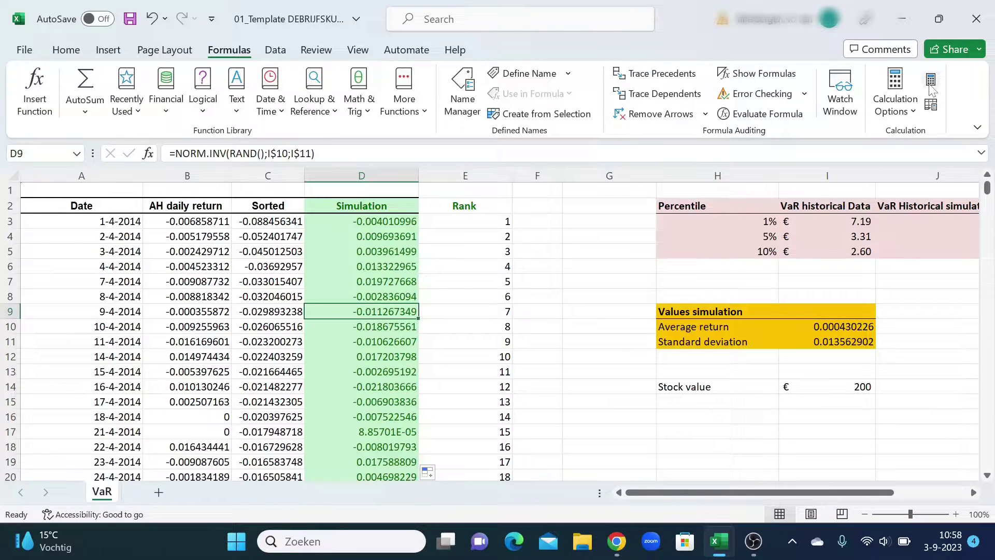
click(930, 87)
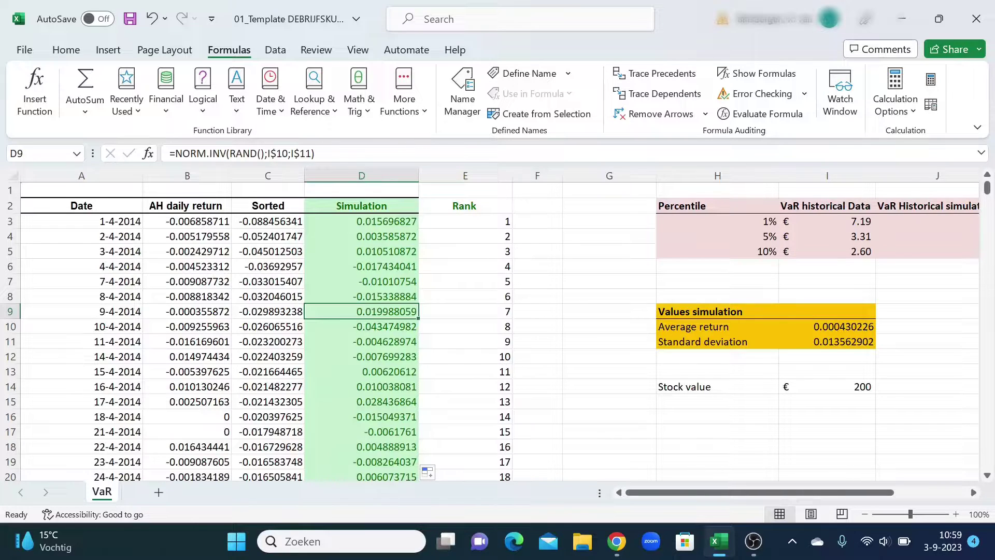
Begin the 1% VaR Historical simulation formula in J3 as =(-PERCENTILE.INC(D3:D1003, using all simulated returns as the array.
drag(641, 494, 690, 498)
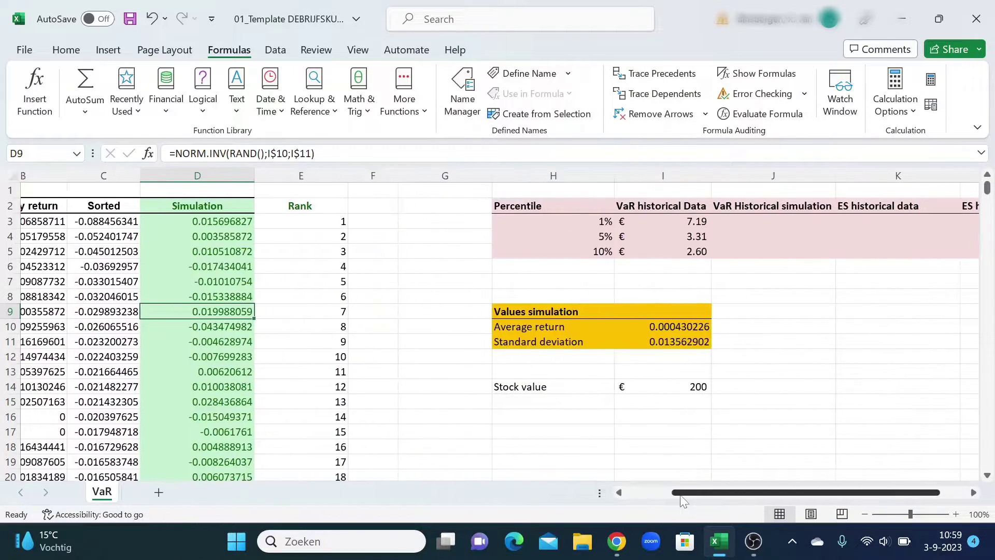
click(773, 221)
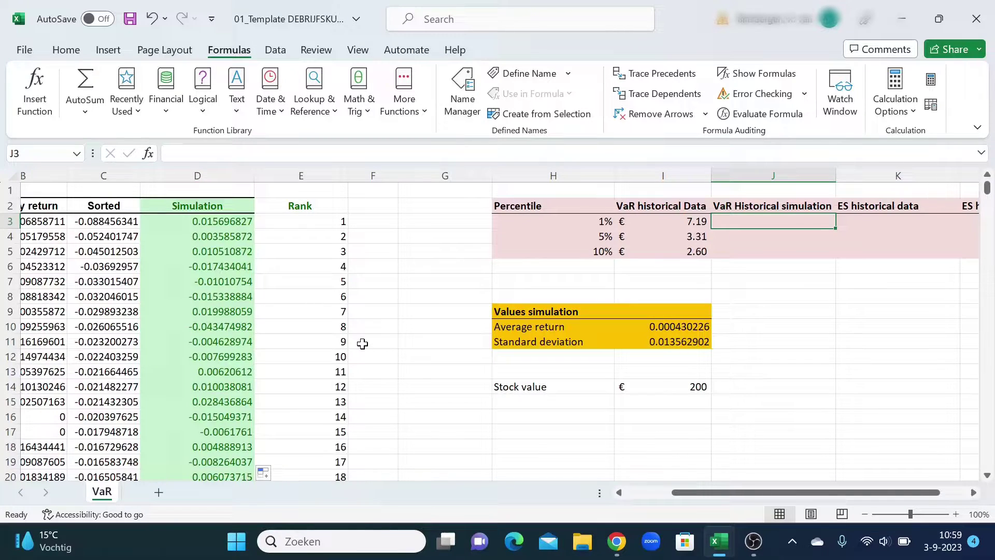
text(=)
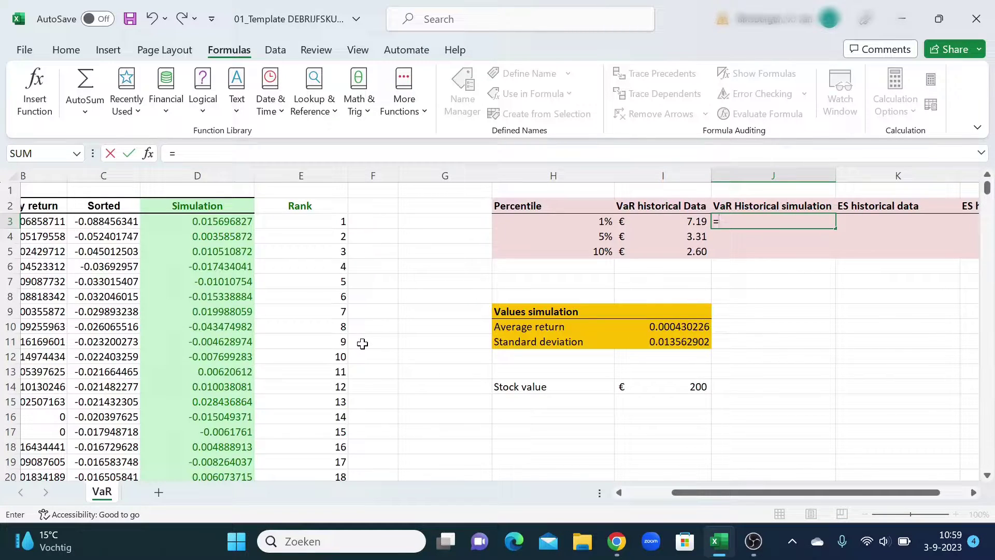
text((-PERCENTILE)
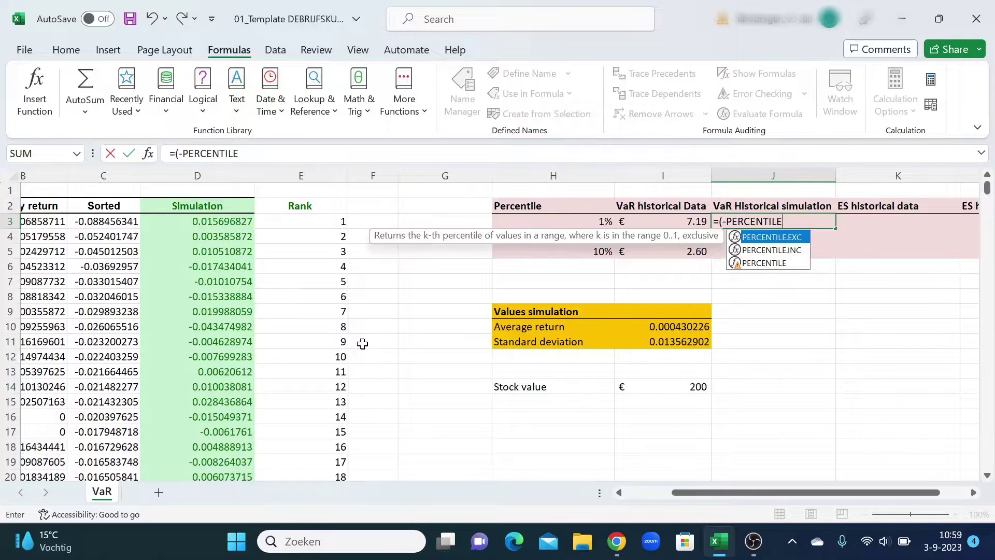
text(.INC()
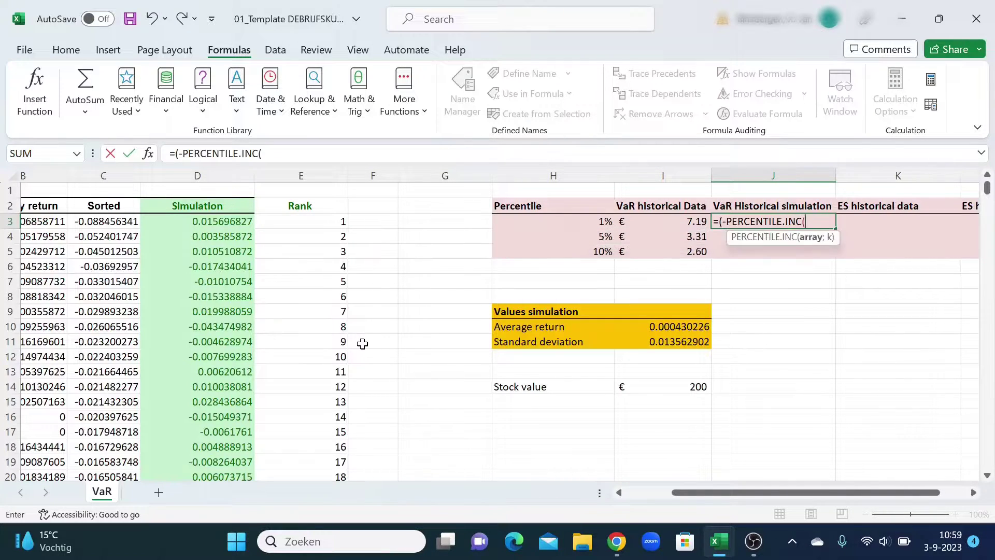
click(224, 218)
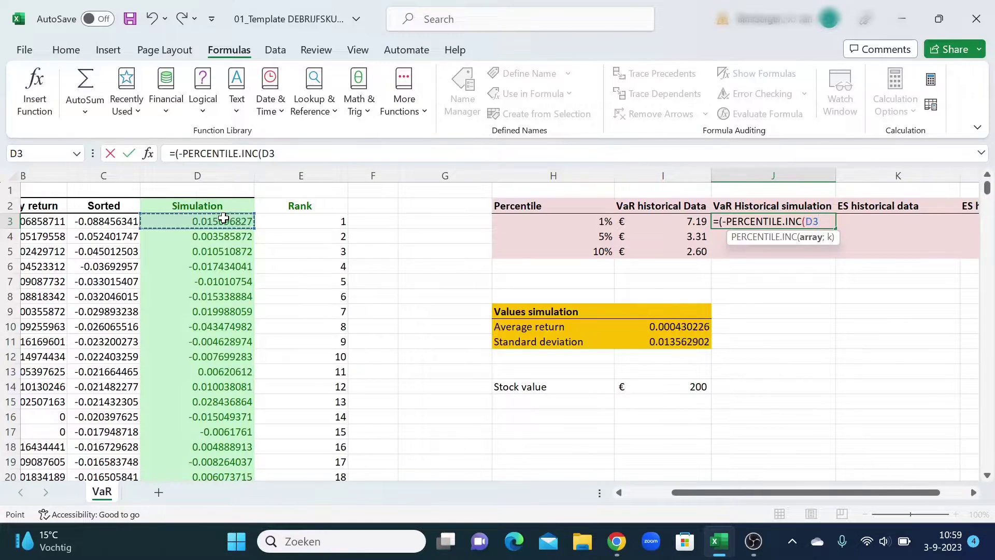
key(ctrl+shift+Down)
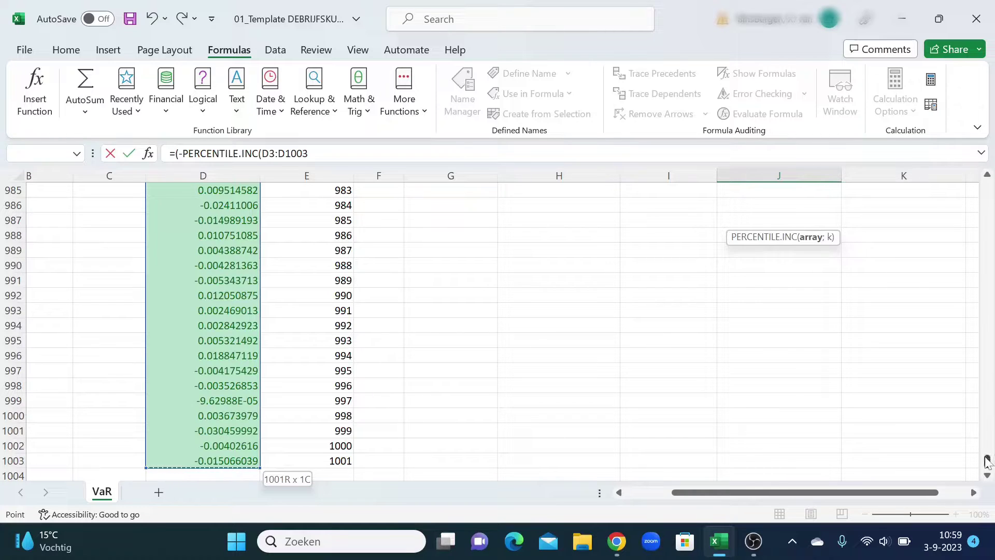
drag(986, 460, 987, 186)
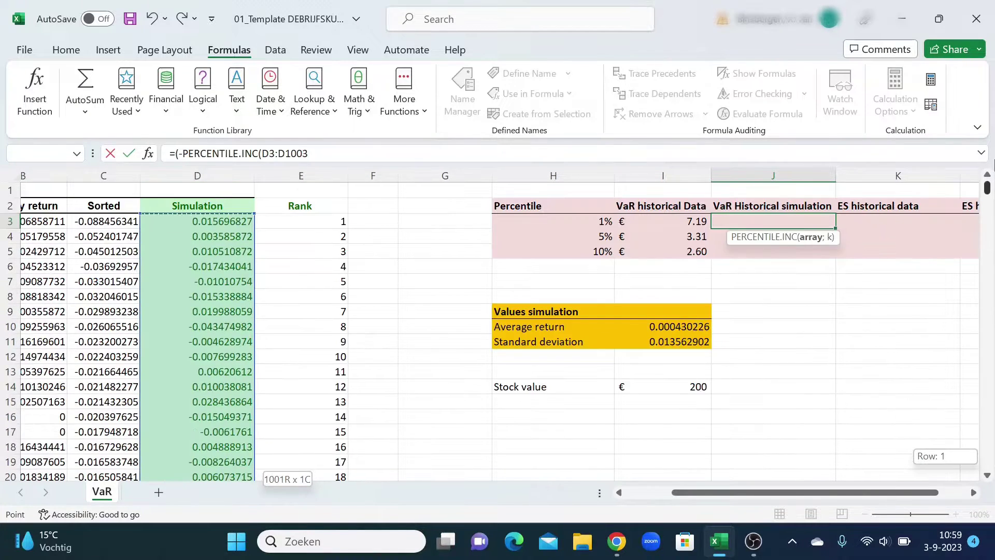
Complete J3 with percentile H3 and multiply by the stock value, entering =(-PERCENTILE.INC(D3:D1003;H3))*I14.
text(;)
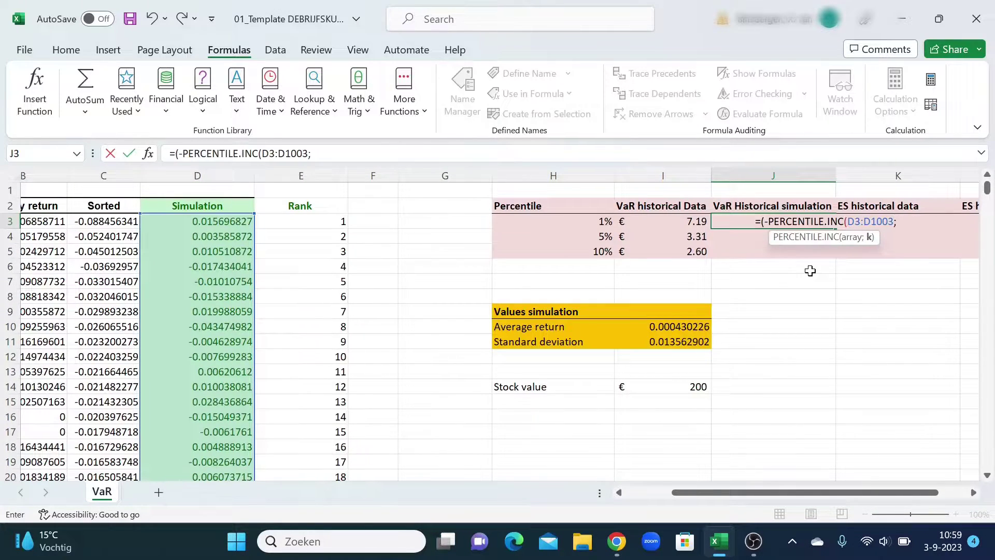
click(591, 222)
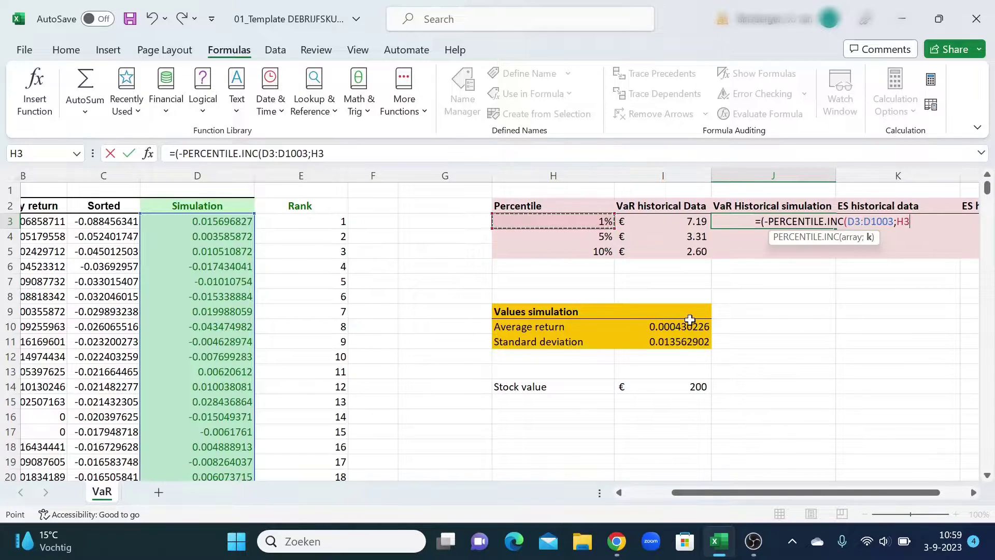
text())
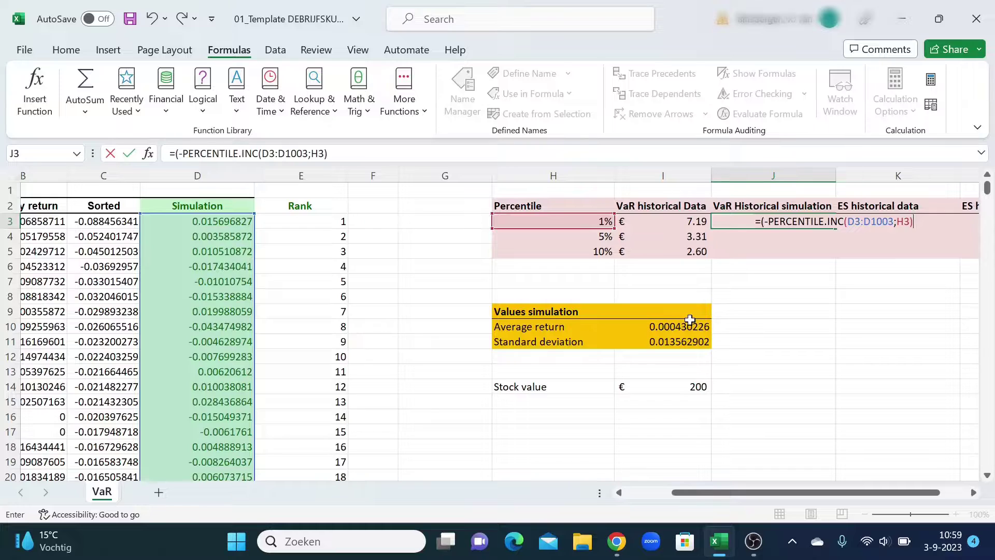
text()*)
click(684, 386)
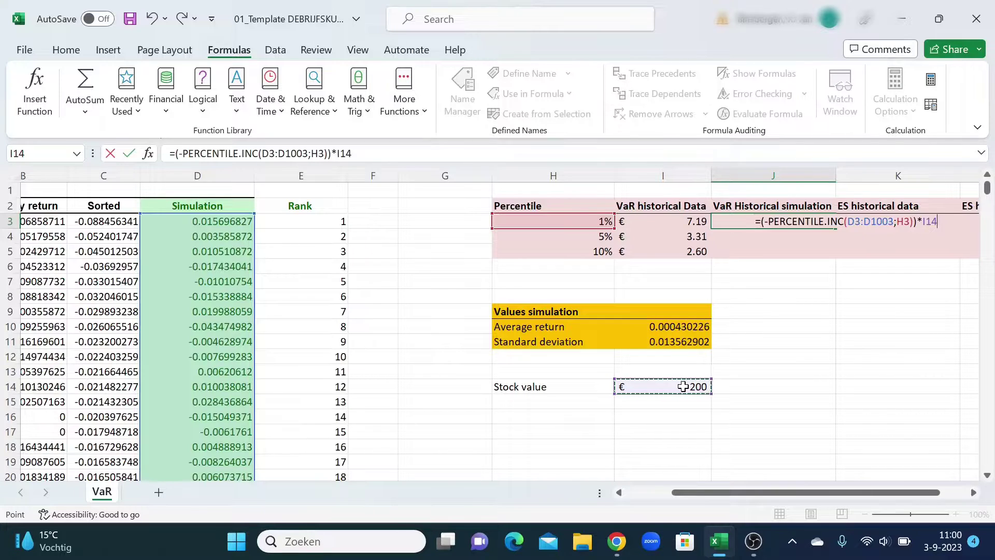
key(Return)
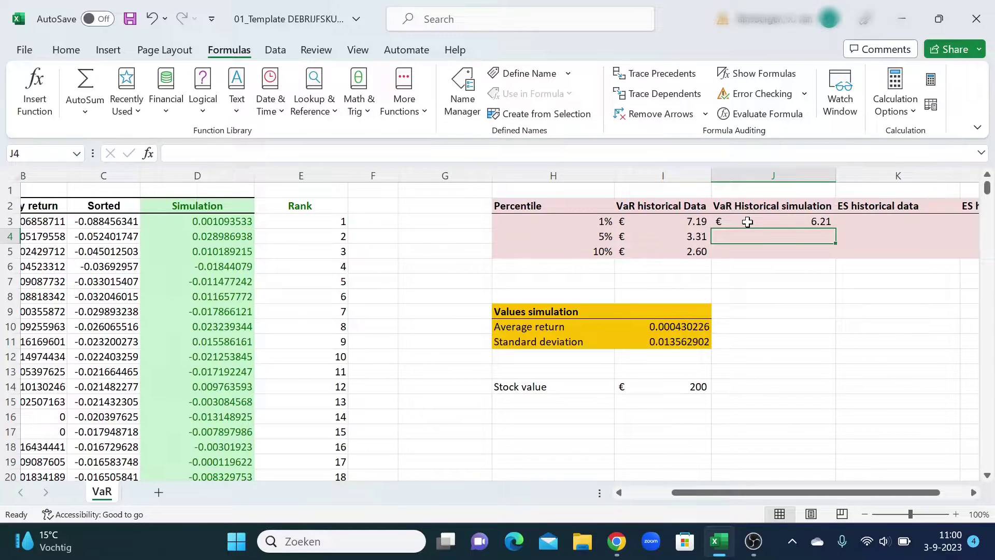
Start the 5% VaR Historical simulation formula in J4 with the negated percentile function =(-PERCENTILE.INC(.
text(=)
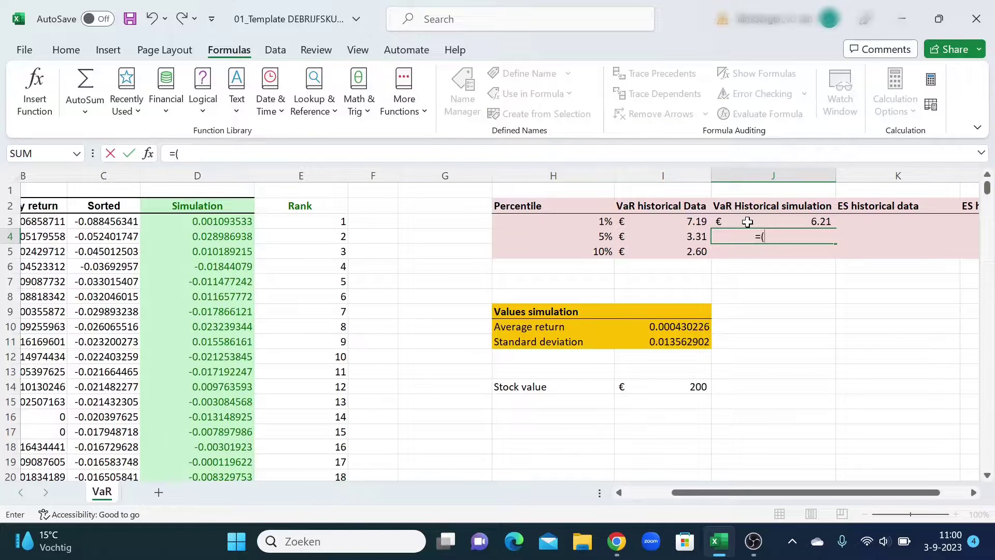
text(()
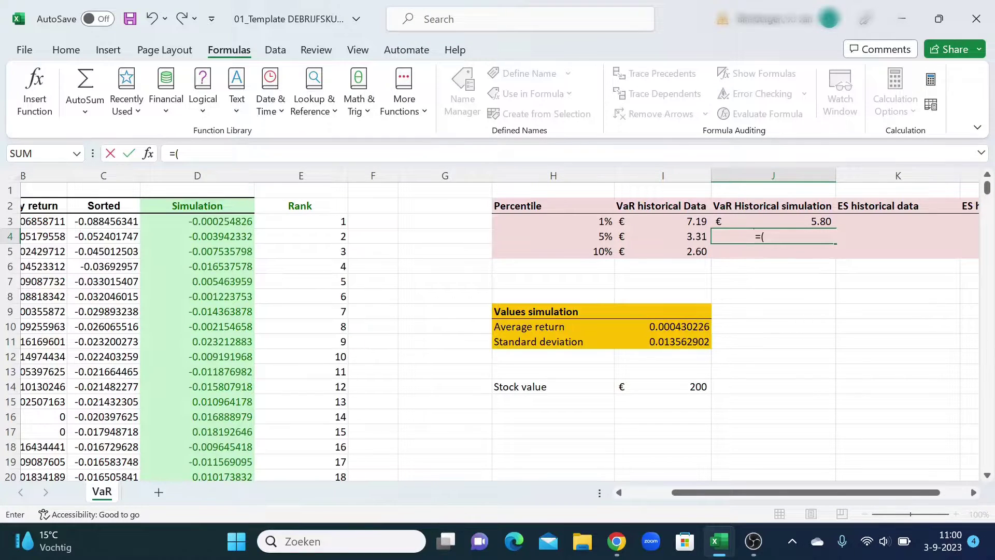
text(-PERCENTRI)
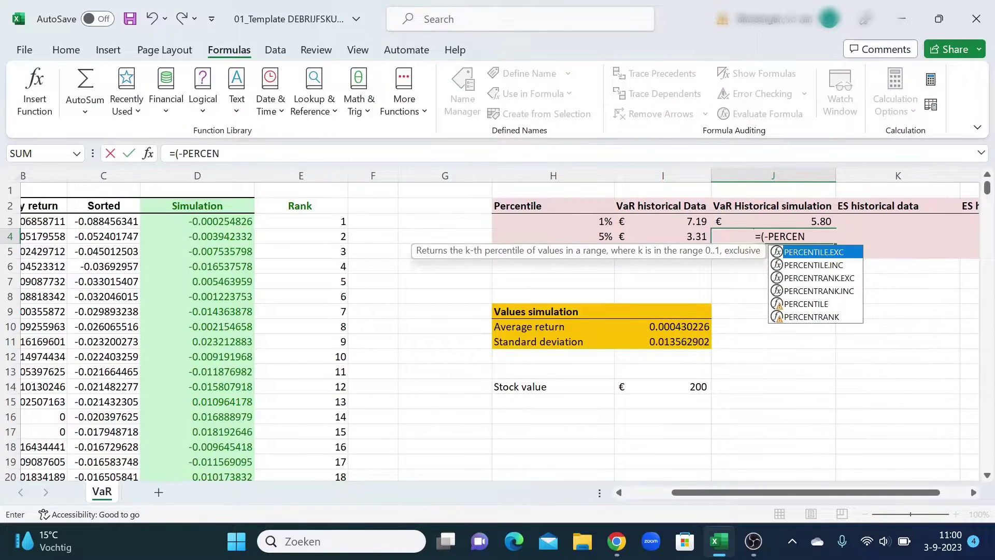
key(BackSpace)
key(BackSpace)
text(ILE)
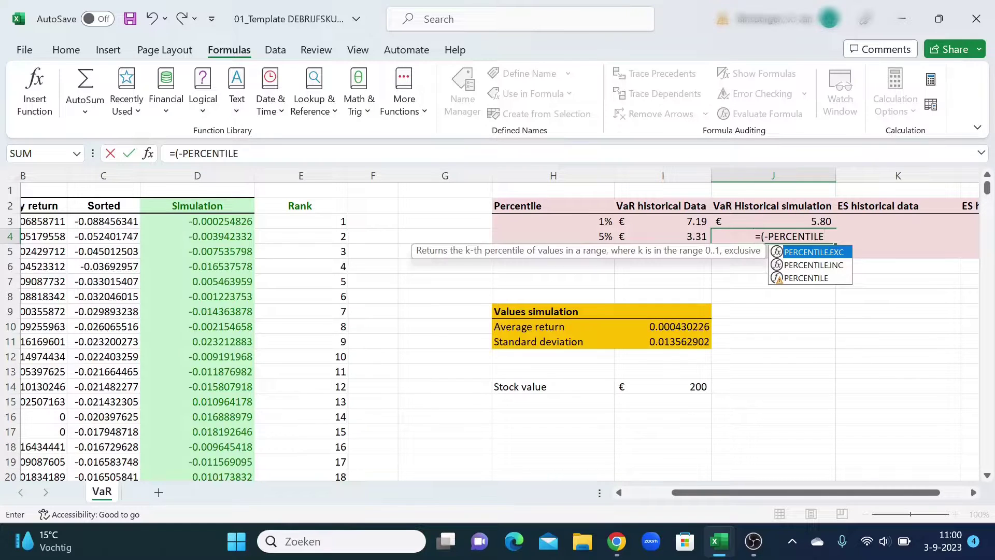
text(.ICN)
key(BackSpace)
key(BackSpace)
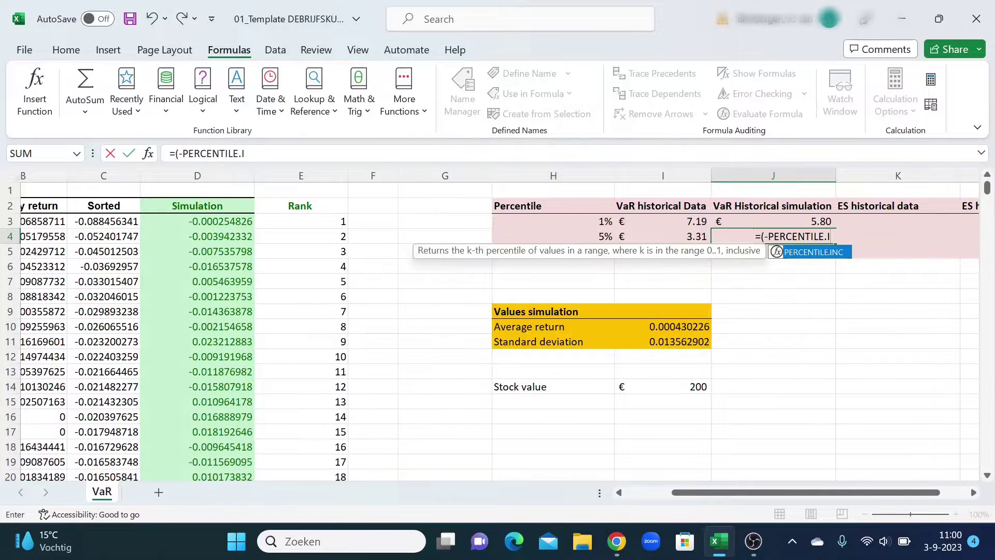
text(NC()
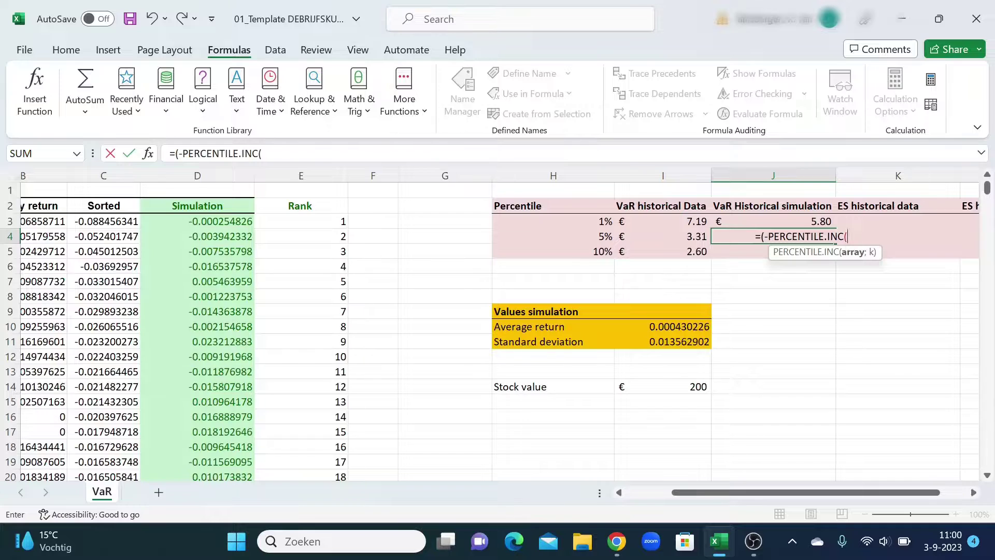
Supply the simulated returns, percentile H4 and the stock value so J4 reads =(-PERCENTILE.INC(D3:D1003;H4))*I14, and enter it.
click(227, 224)
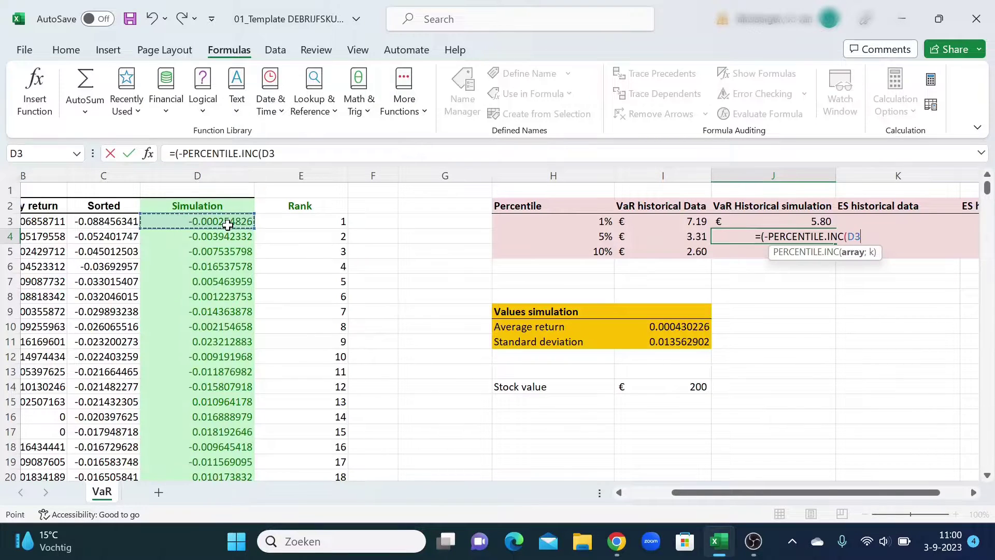
key(ctrl+shift+Down)
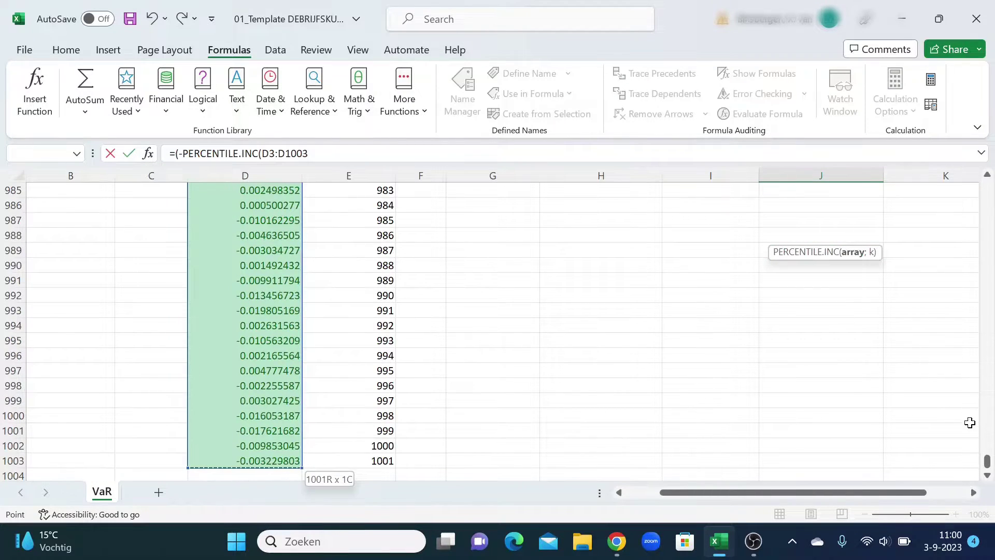
drag(987, 460, 979, 140)
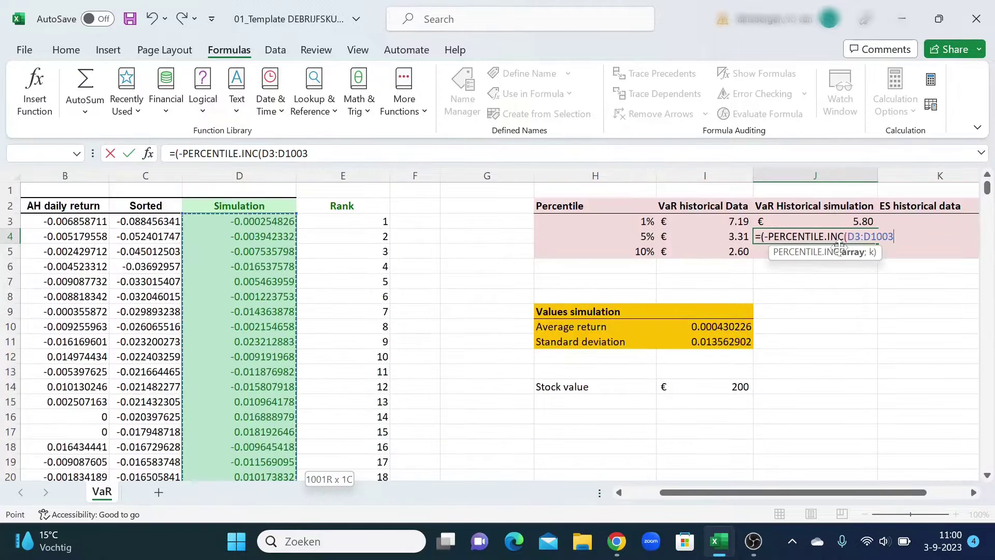
text(;)
click(634, 239)
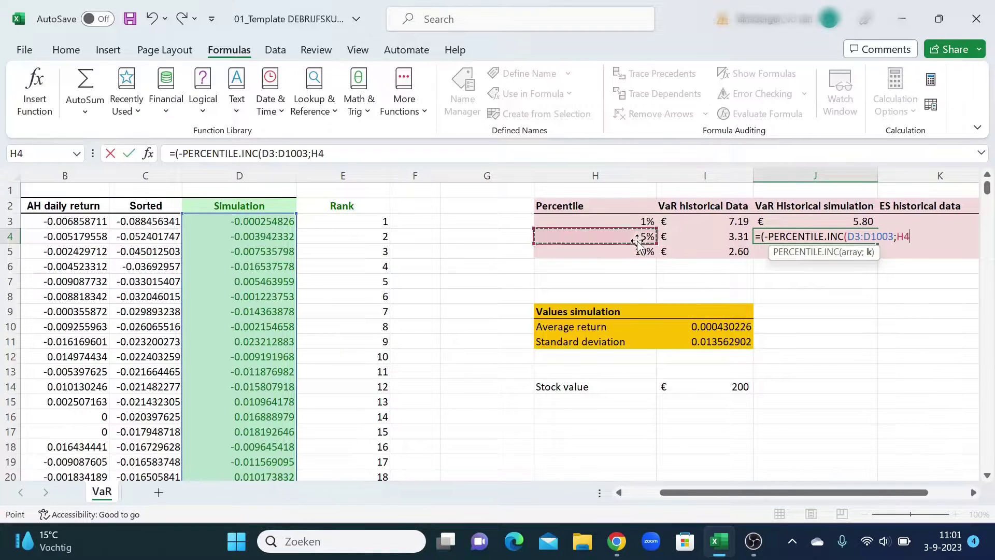
text()))
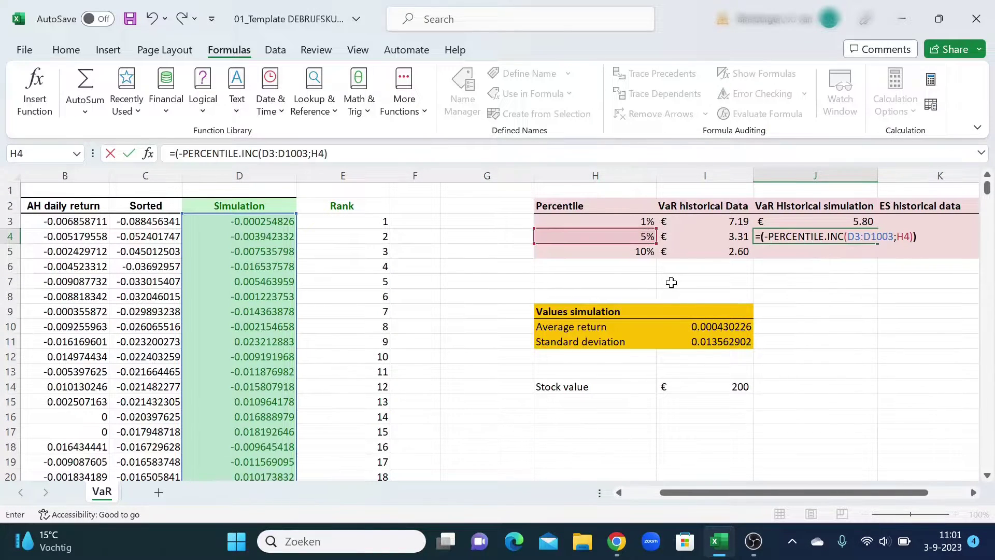
text(*)
click(713, 389)
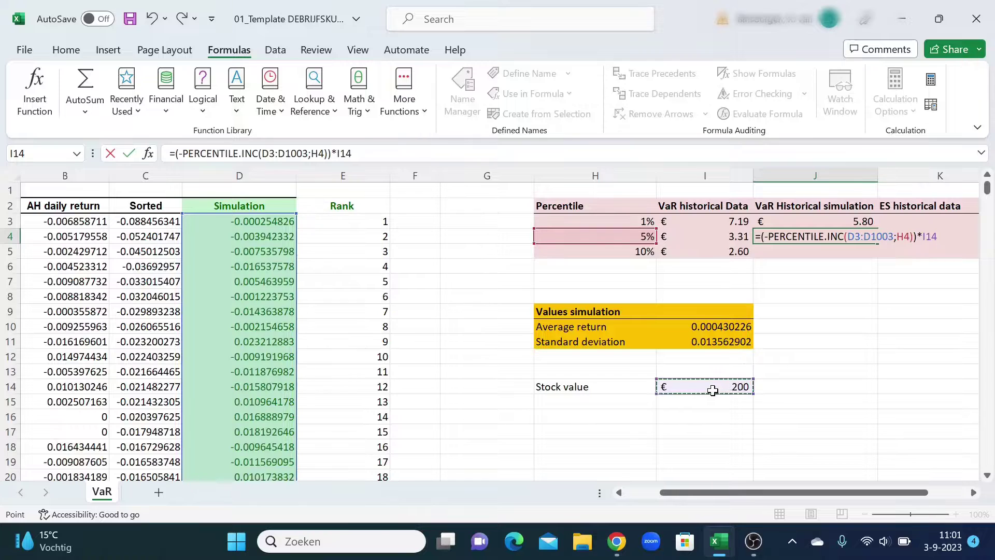
key(Return)
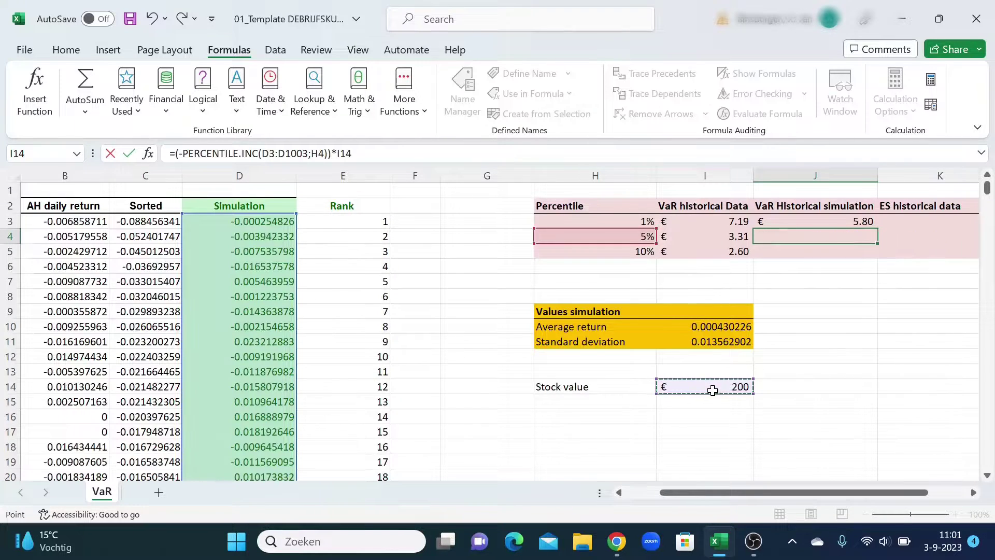
Begin the 10% VaR Historical simulation formula in J5 as =(-PERCENTILE.INC(D3:D1003, covering the whole Simulation column.
text(=)
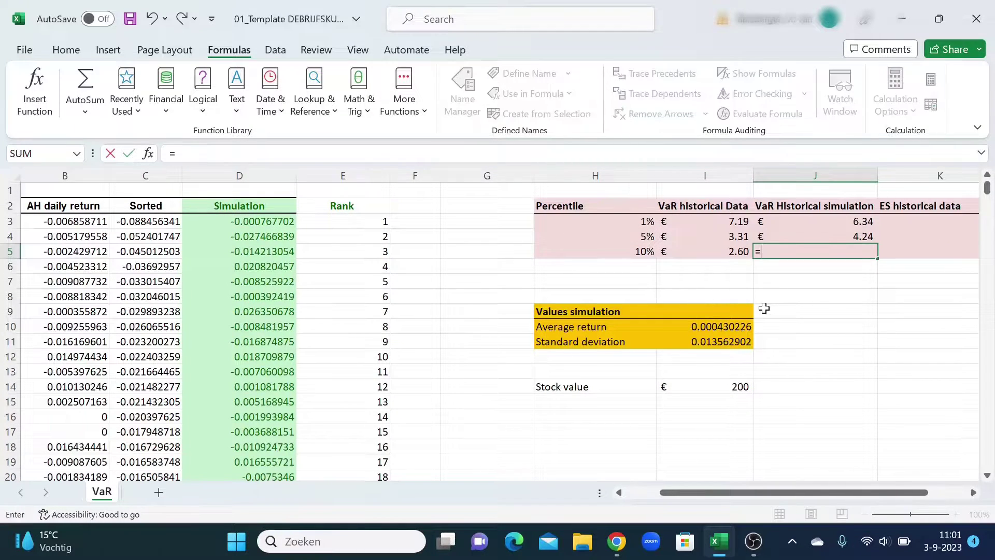
text((-PERC)
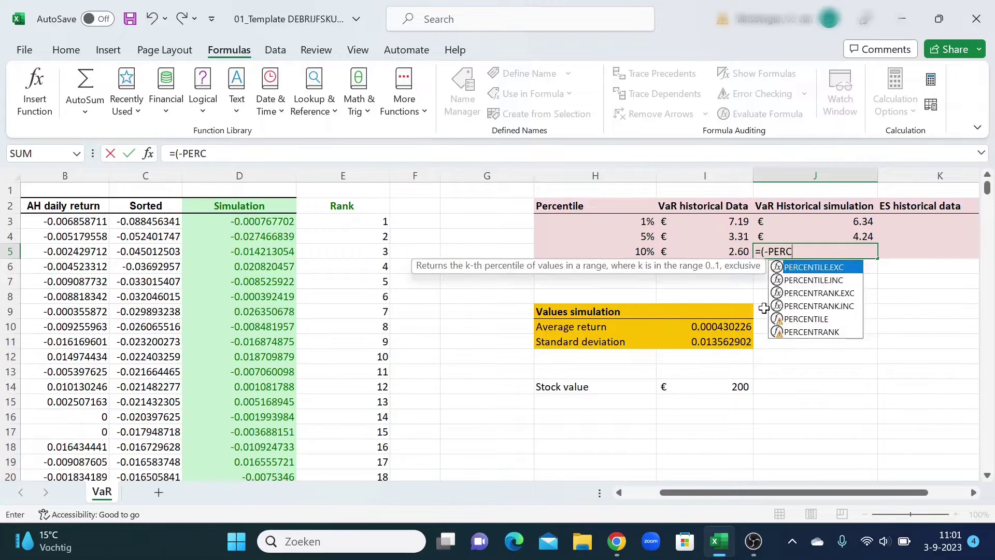
text(ENTILE)
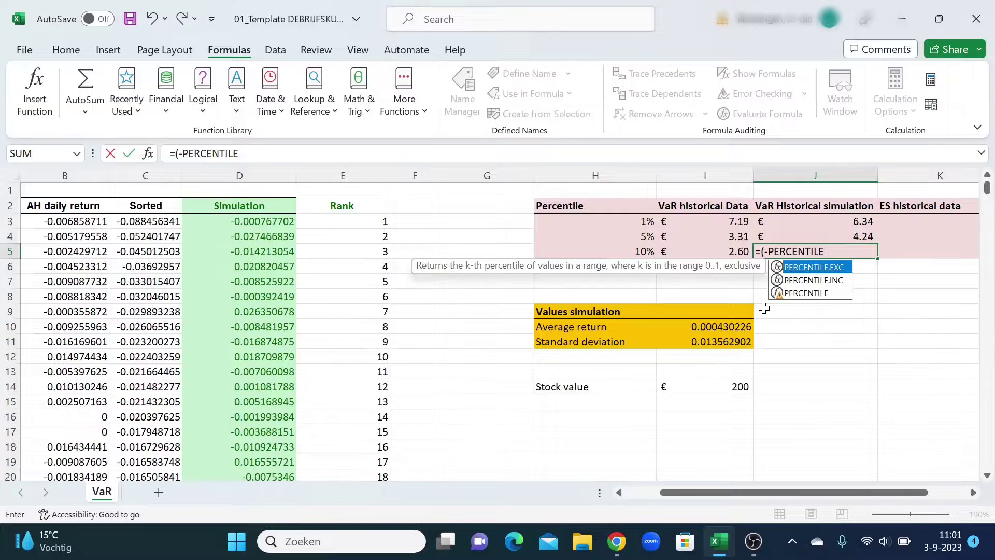
text(.INC()
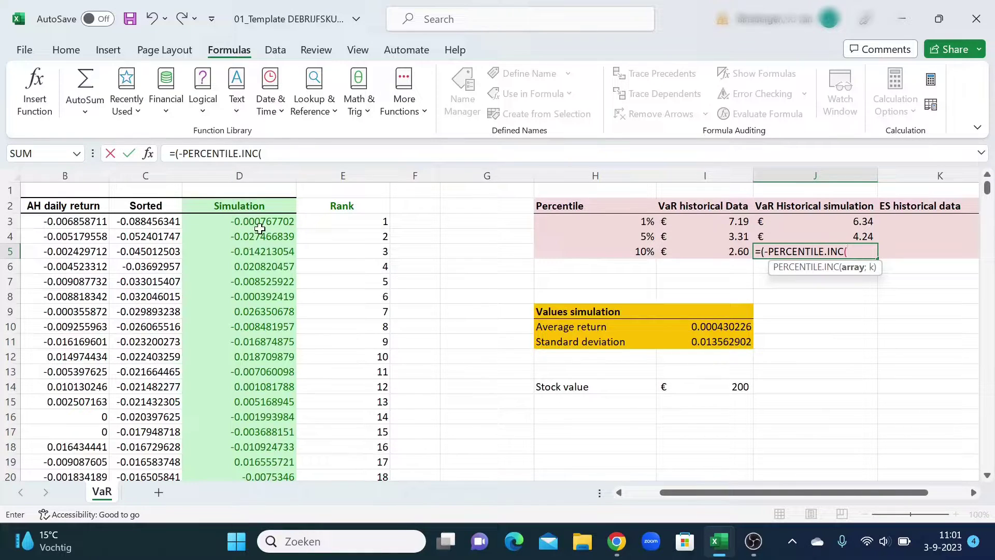
click(274, 219)
key(ctrl+shift+Down)
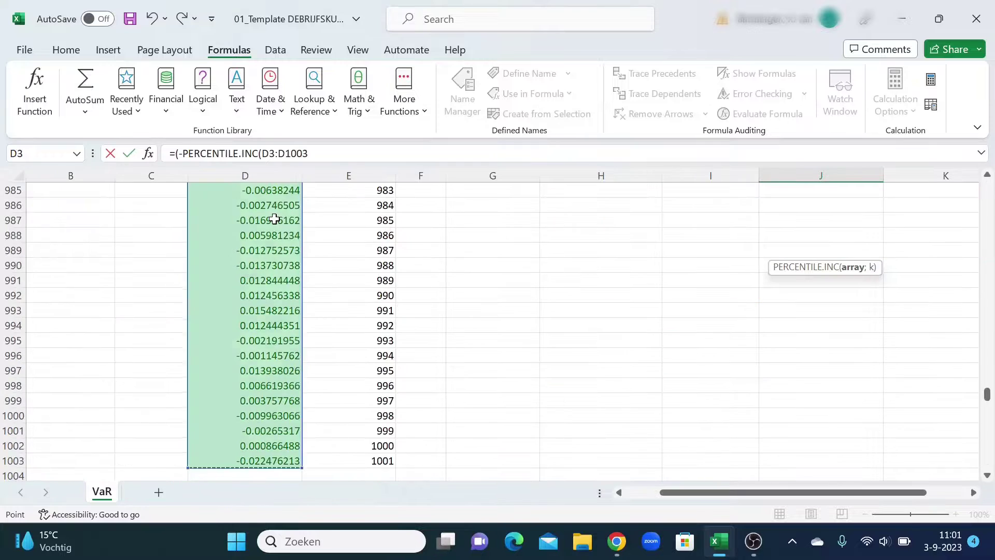
drag(987, 460, 987, 188)
Finish J5 with percentile H5 multiplied by the stock value, entering =(-PERCENTILE.INC(D3:D1003;H5))*I14.
text(;)
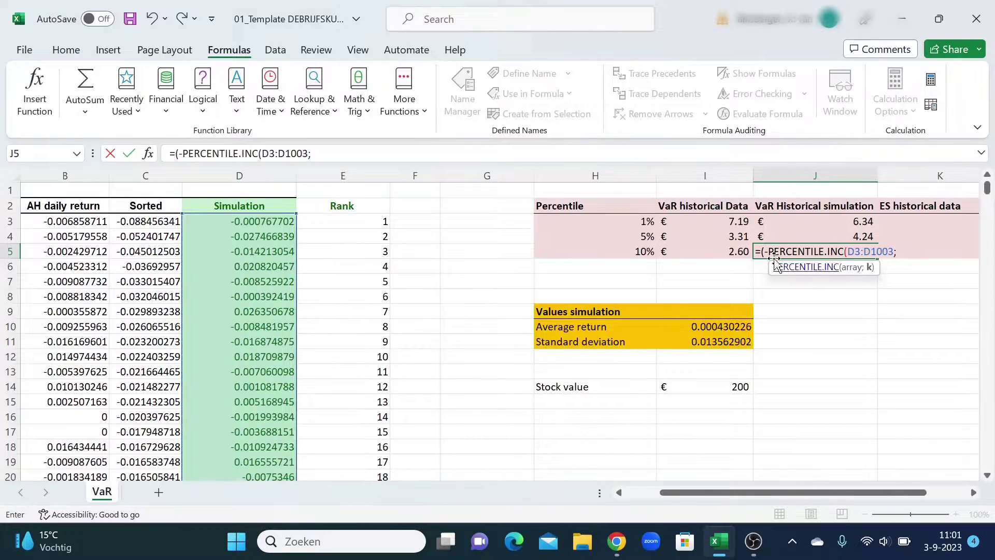
click(629, 252)
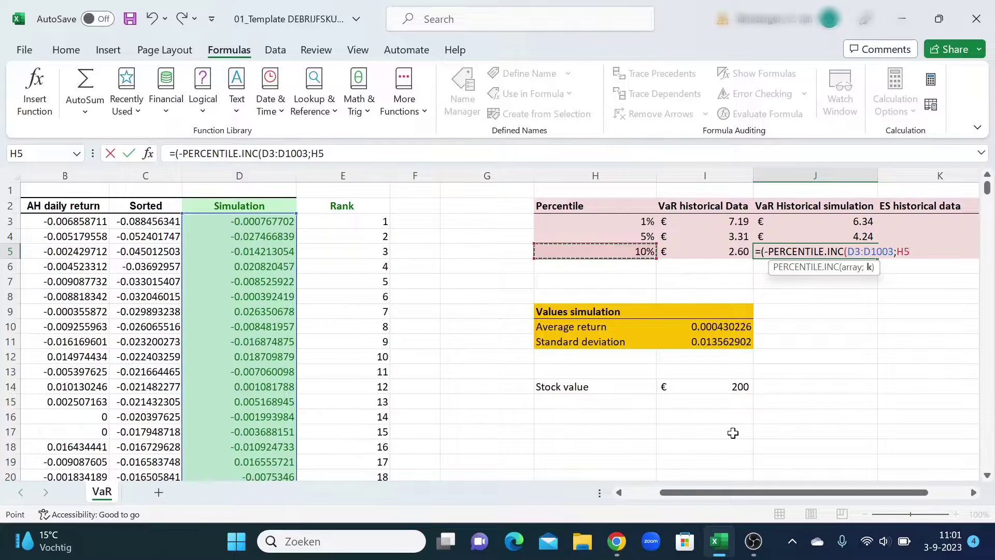
text())*)
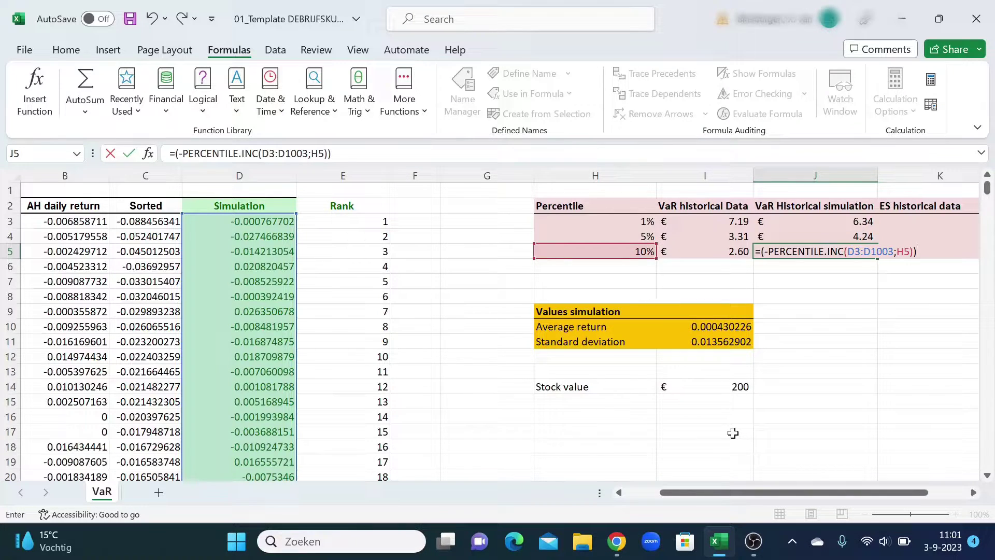
click(729, 383)
key(Return)
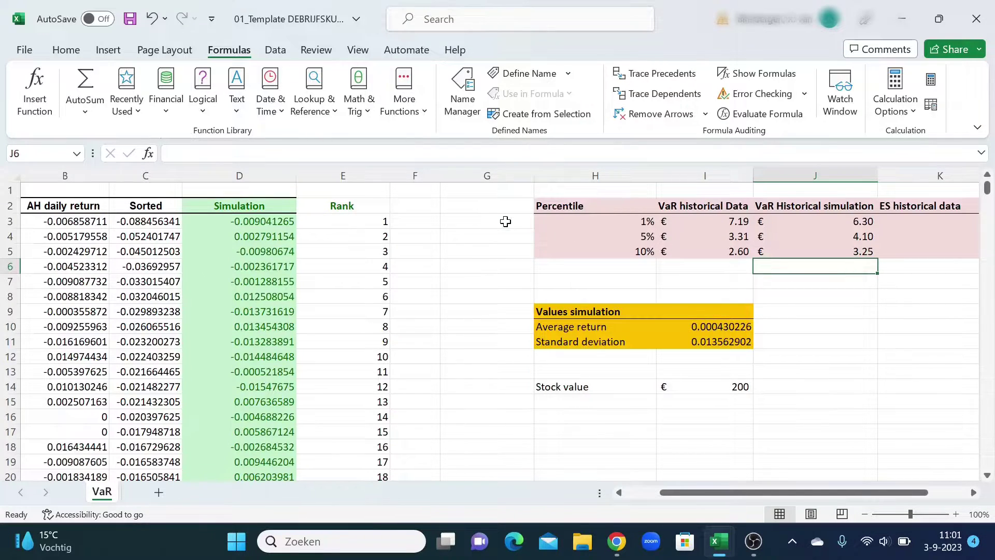
click(275, 224)
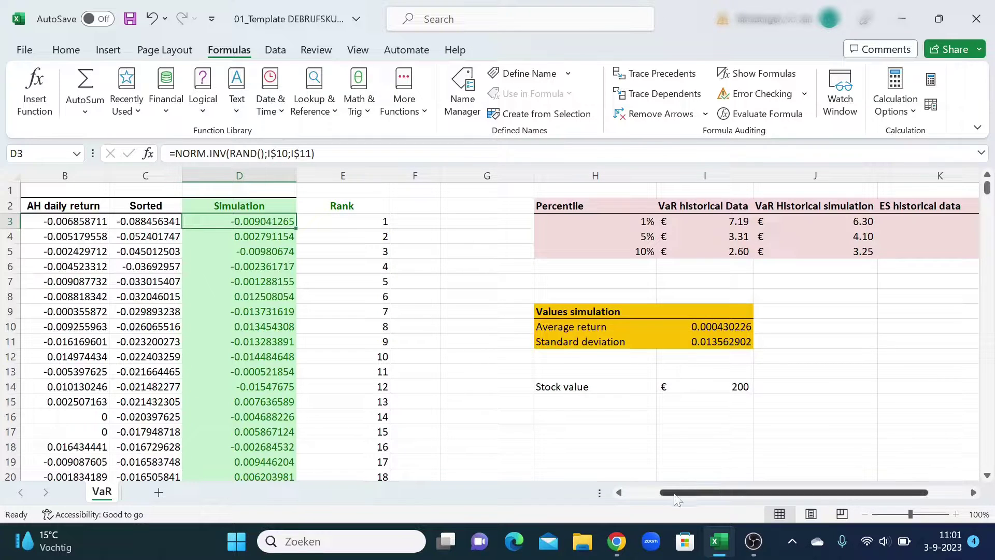
drag(684, 492, 723, 492)
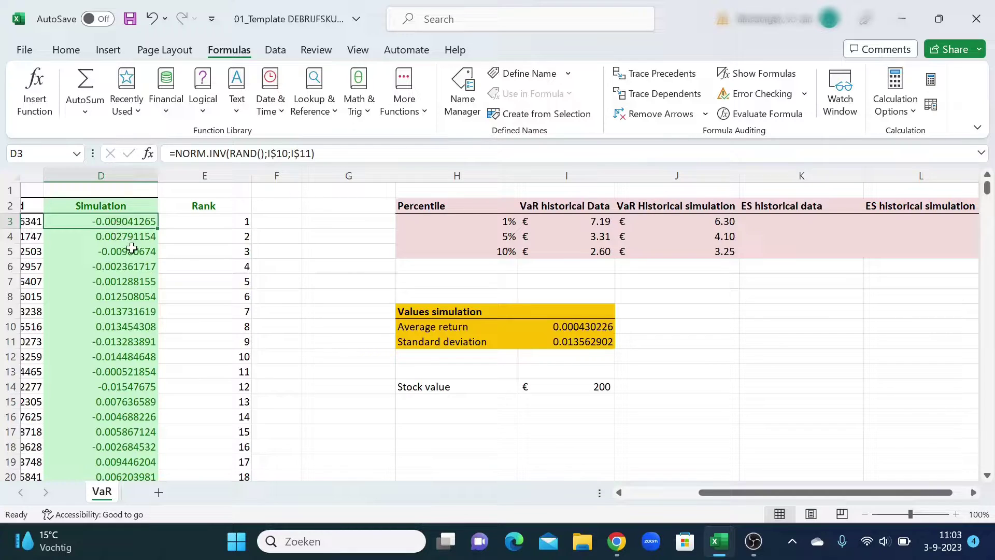
scroll(398, 418, left, 3)
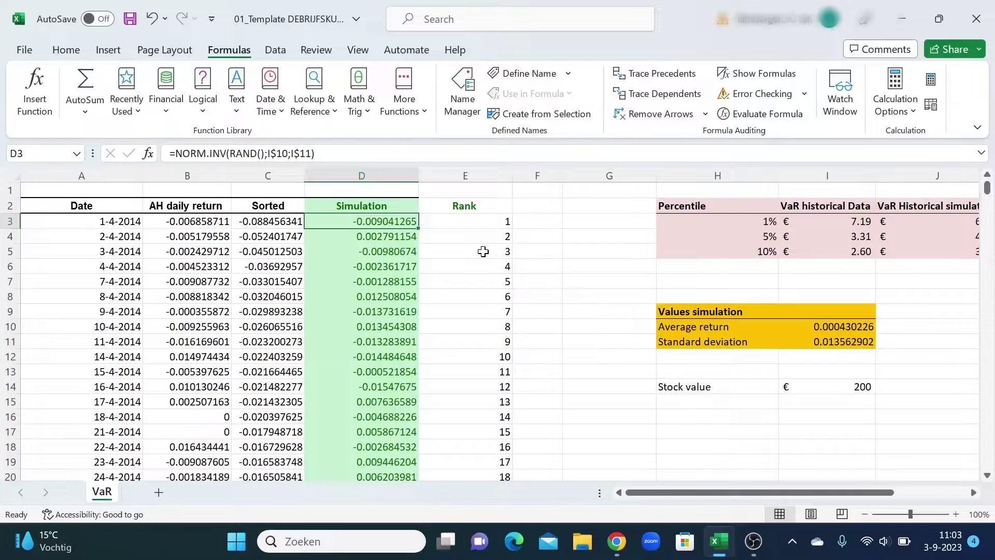
scroll(529, 220, right, 2)
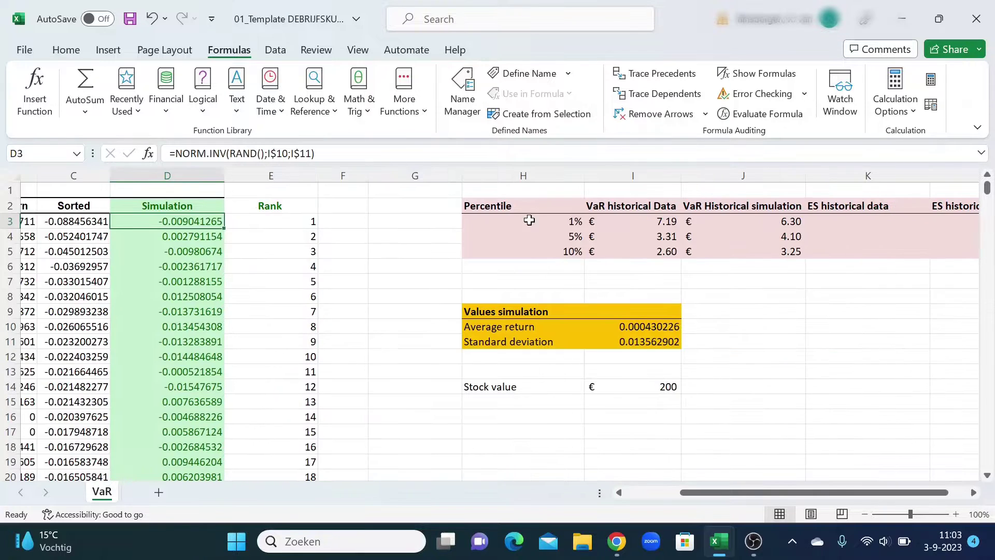
click(848, 222)
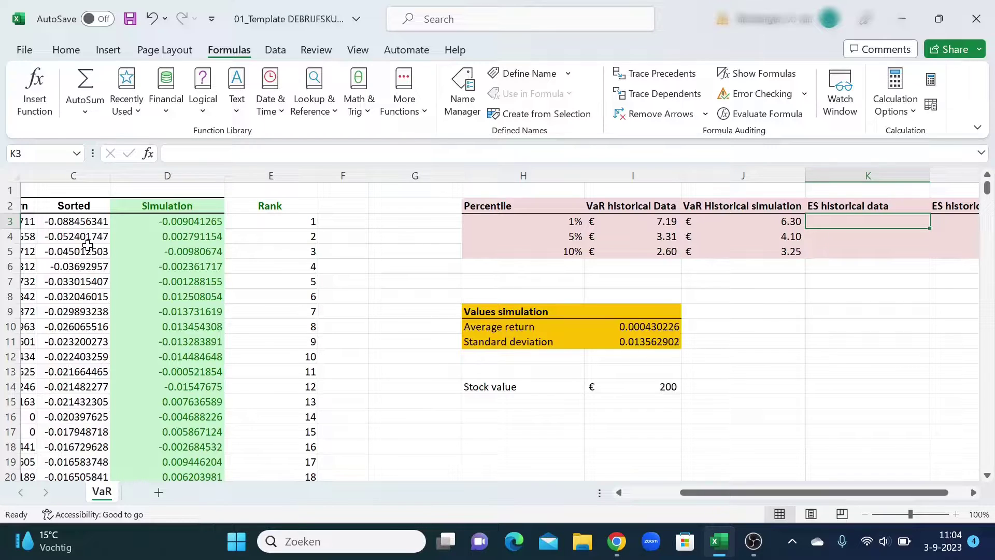
Add the label "Number of observations" in H16, below the stock value.
click(495, 416)
text(nullb)
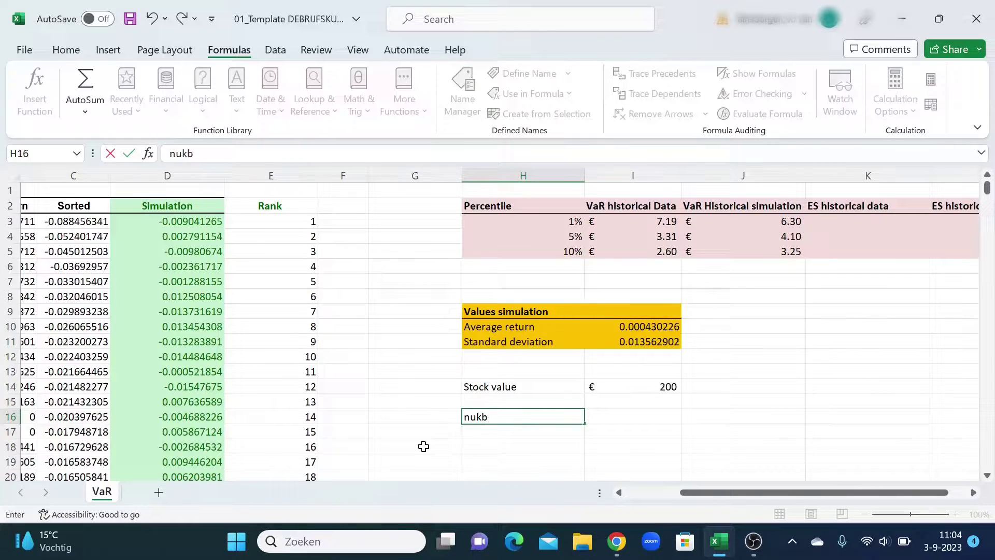
key(BackSpace)
key(BackSpace)
key(BackSpace)
key(BackSpace)
key(BackSpace)
text(Nu)
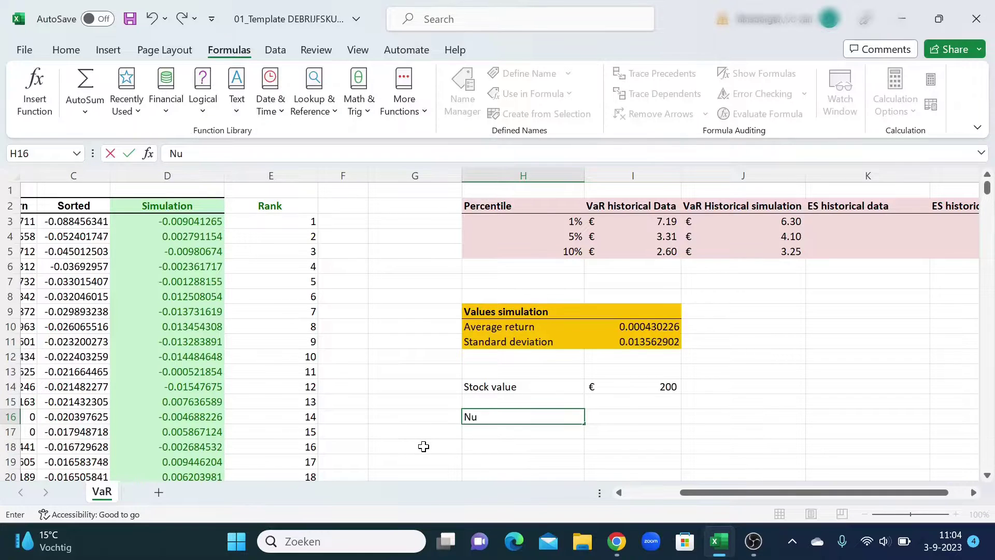
text(mber of o)
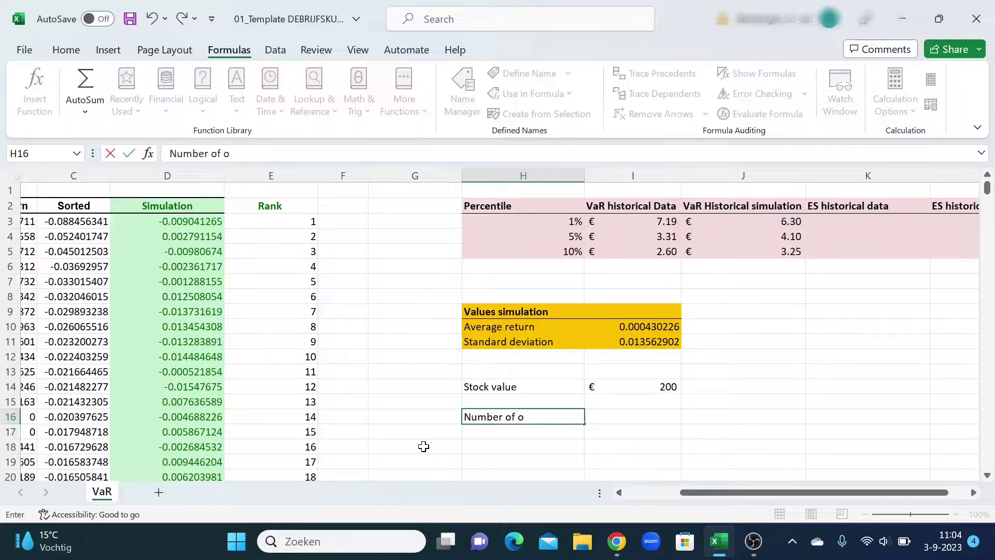
text(bservations)
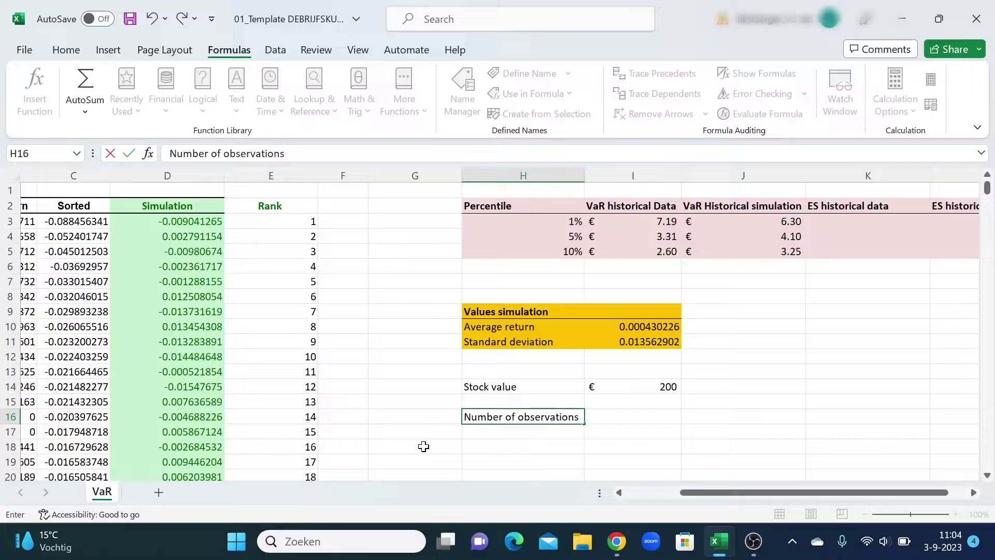
key(F2)
key(Return)
Count the sorted historical returns in I16 with =COUNT(C3:C328).
click(631, 417)
text(=)
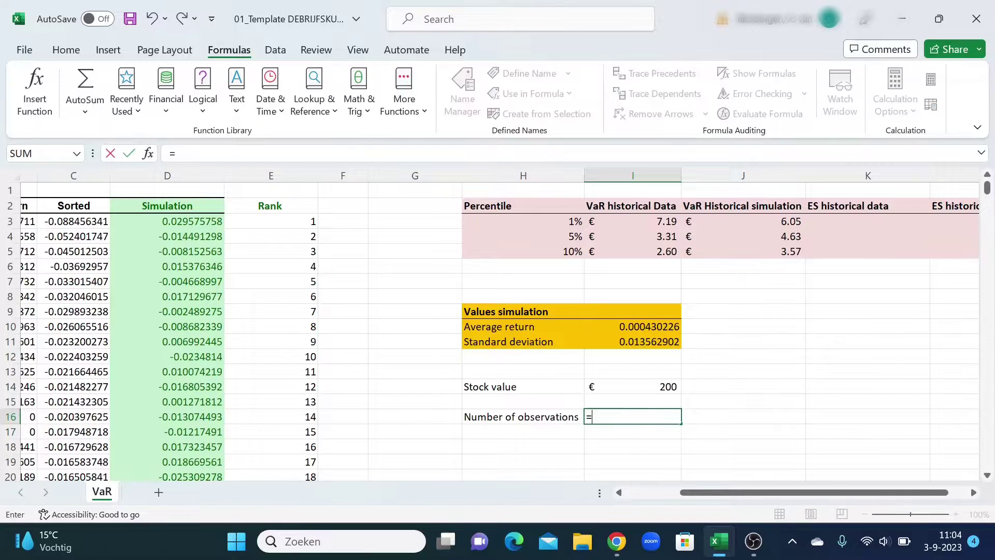
text(COUNT()
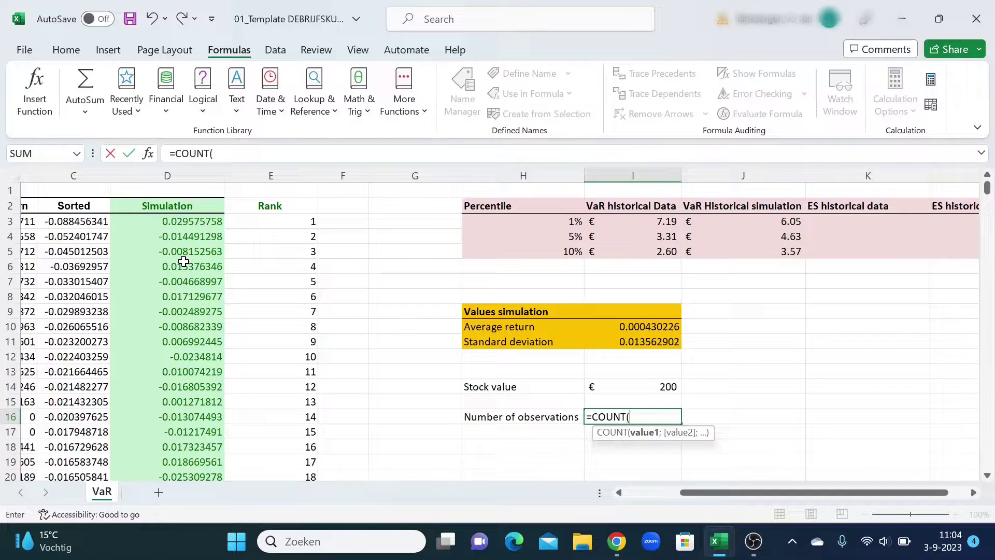
click(87, 222)
key(ctrl+shift+Down)
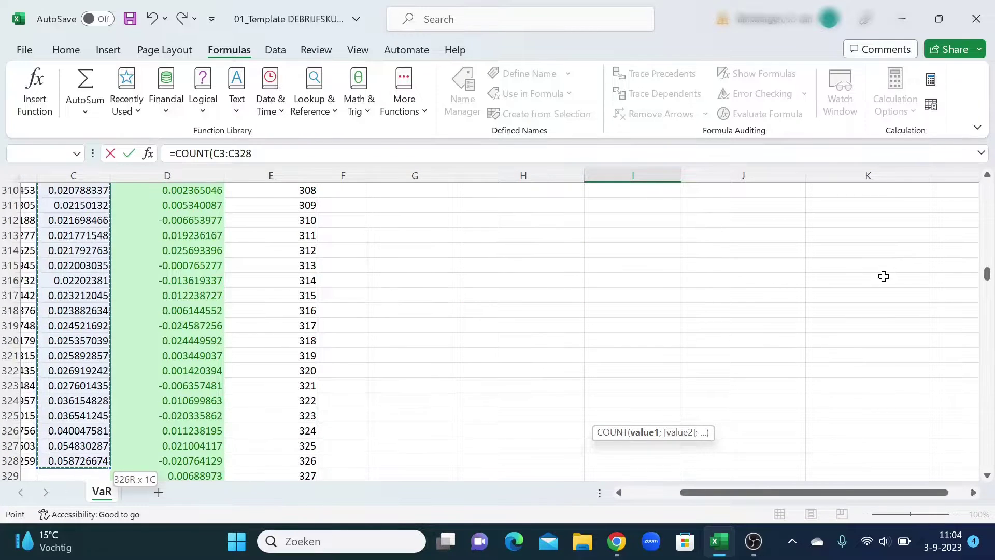
drag(988, 273, 987, 187)
text())
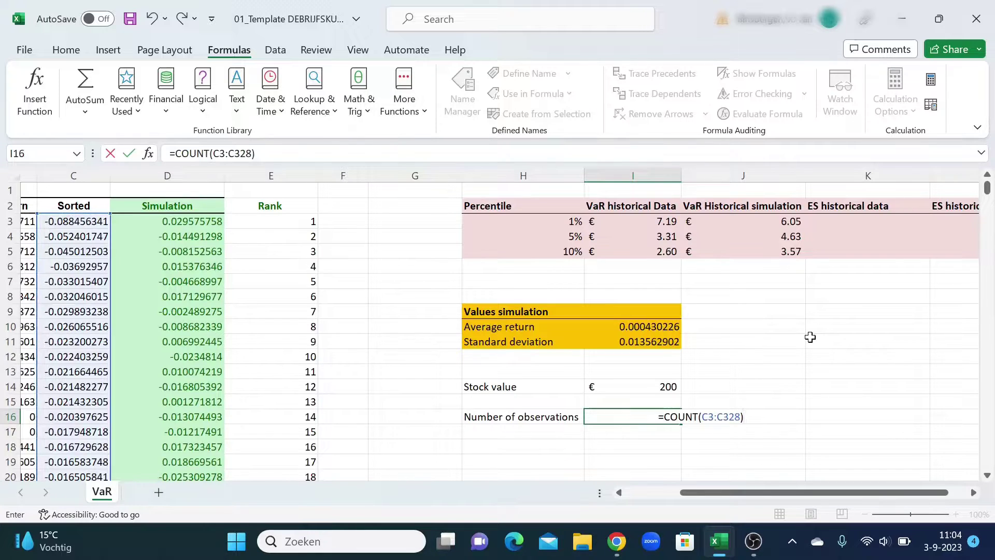
key(Return)
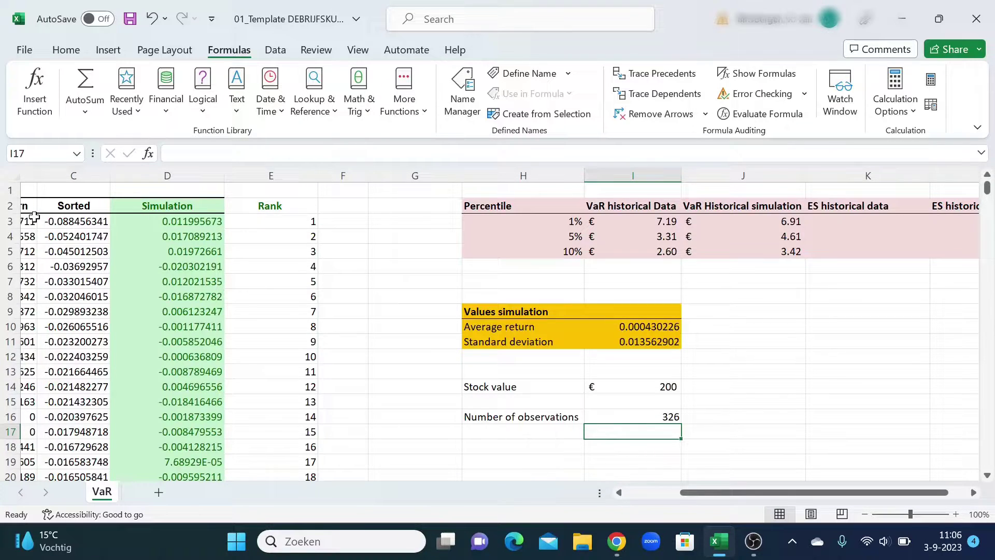
Begin the 1% ES historical data formula in K3 as =1/3.26*SUM(C3:C5), summing the three lowest sorted returns.
click(849, 221)
text(=)
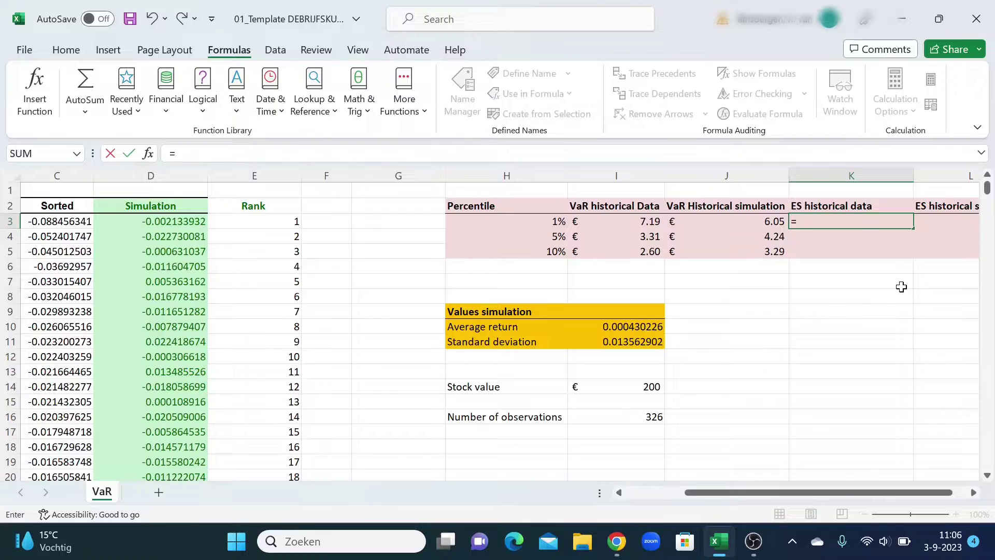
text(1/3.26)
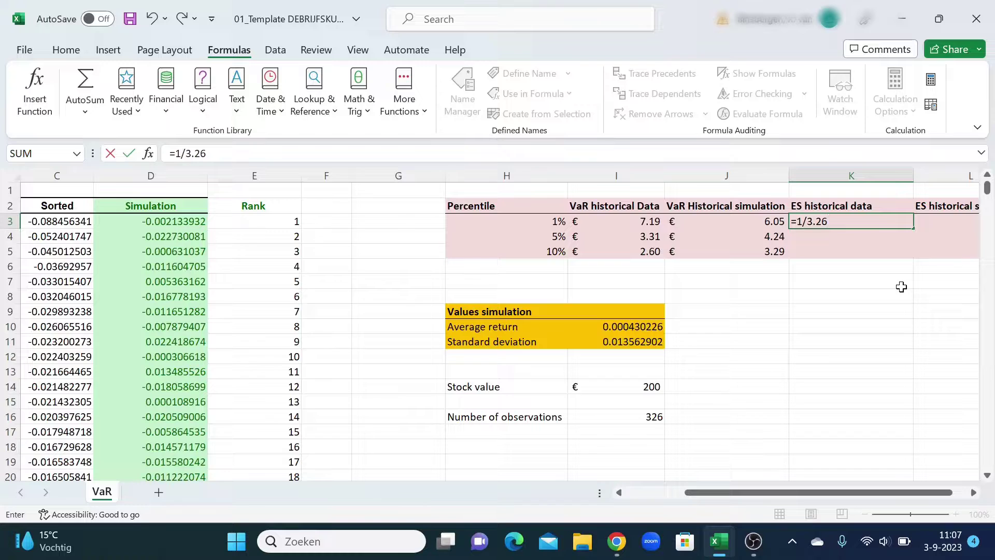
text(*SUM()
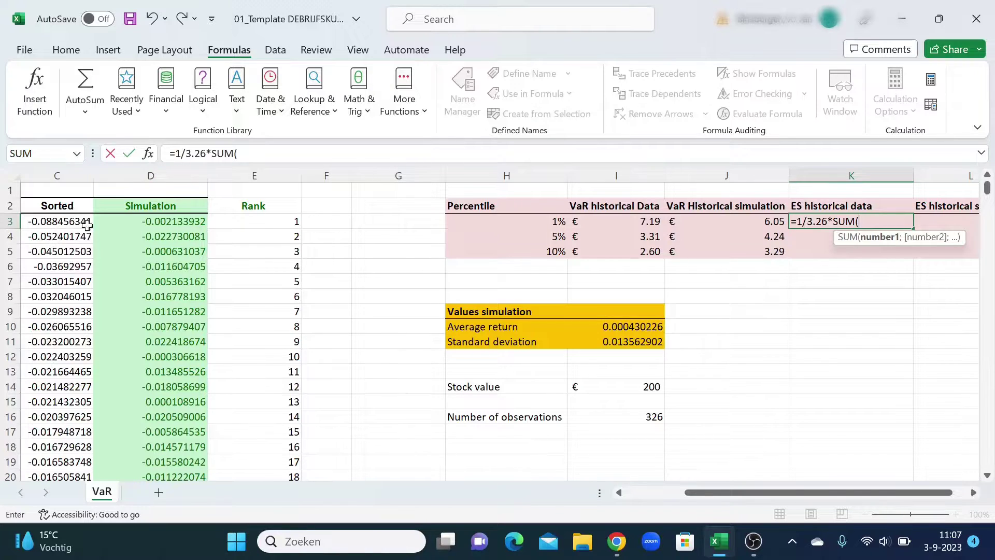
drag(713, 492, 693, 492)
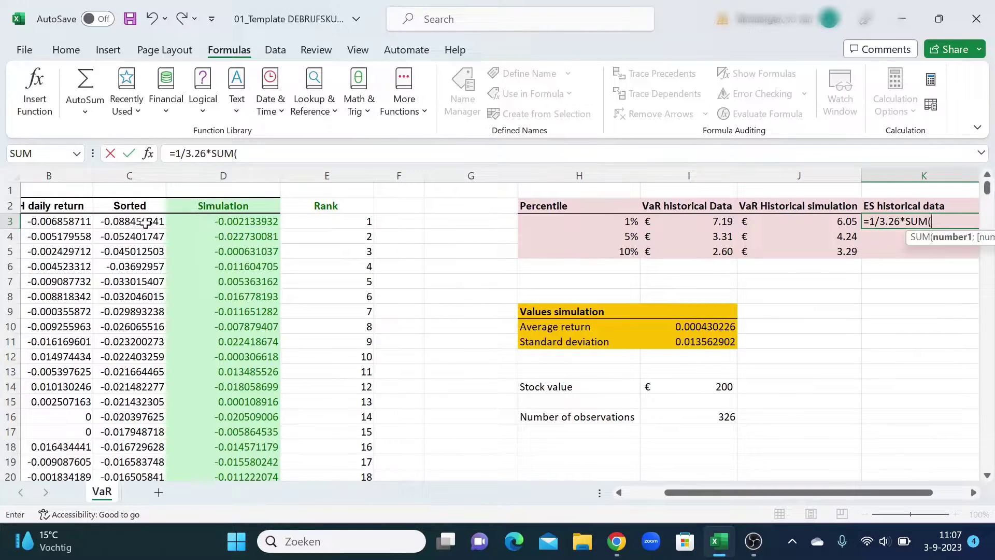
drag(145, 222, 149, 251)
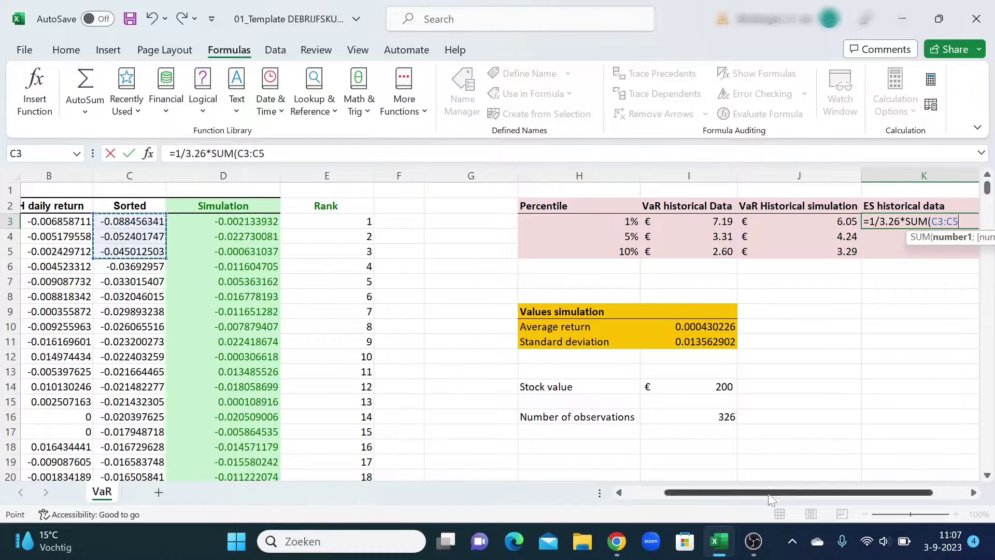
click(726, 493)
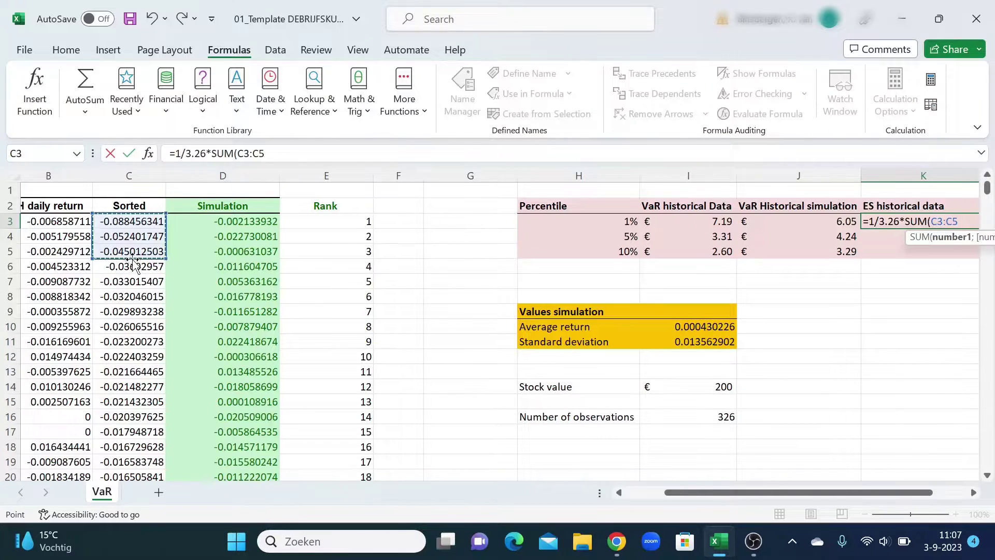
drag(678, 495, 697, 496)
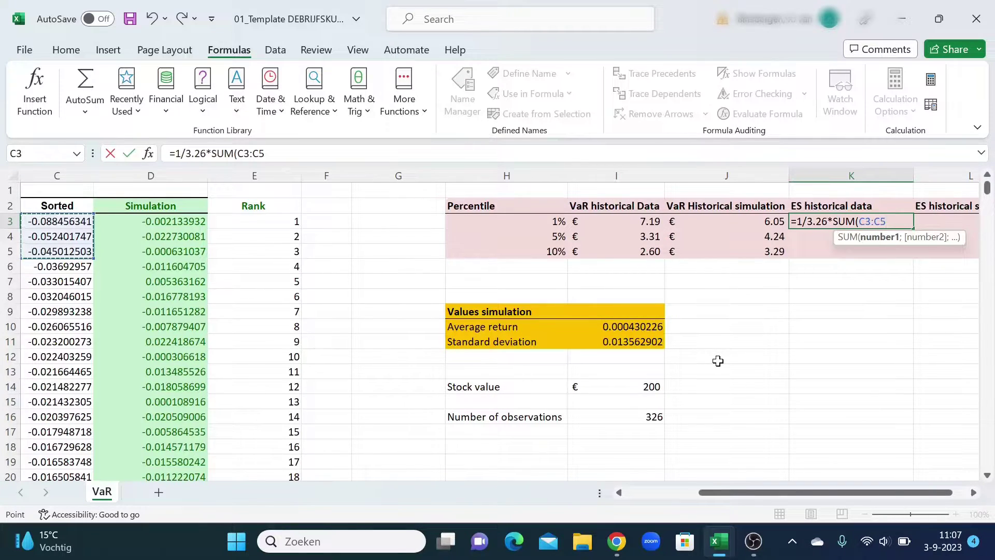
text())
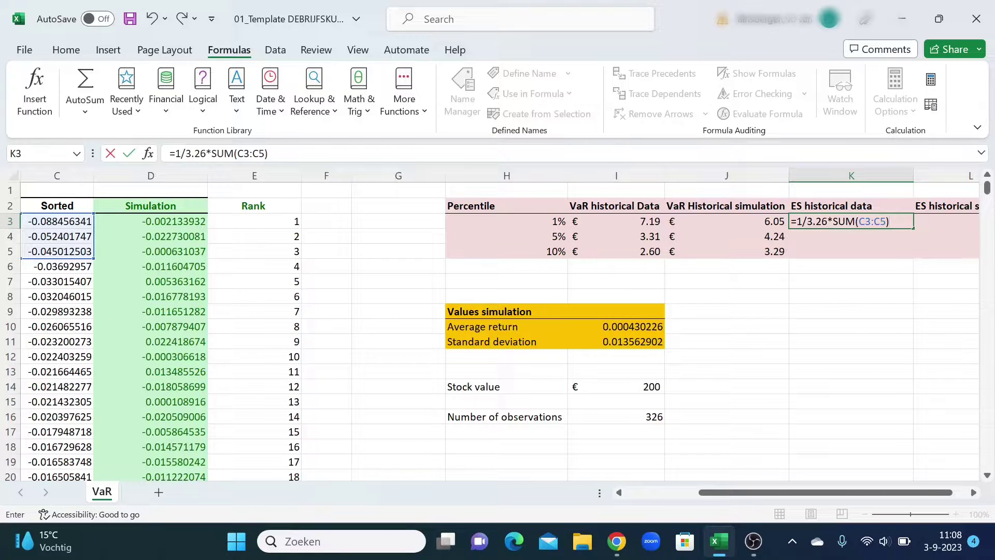
Negate the K3 expression and multiply it by the stock value, entering =-(1/3.26*SUM(C3:C5))*I14.
click(794, 221)
text(()
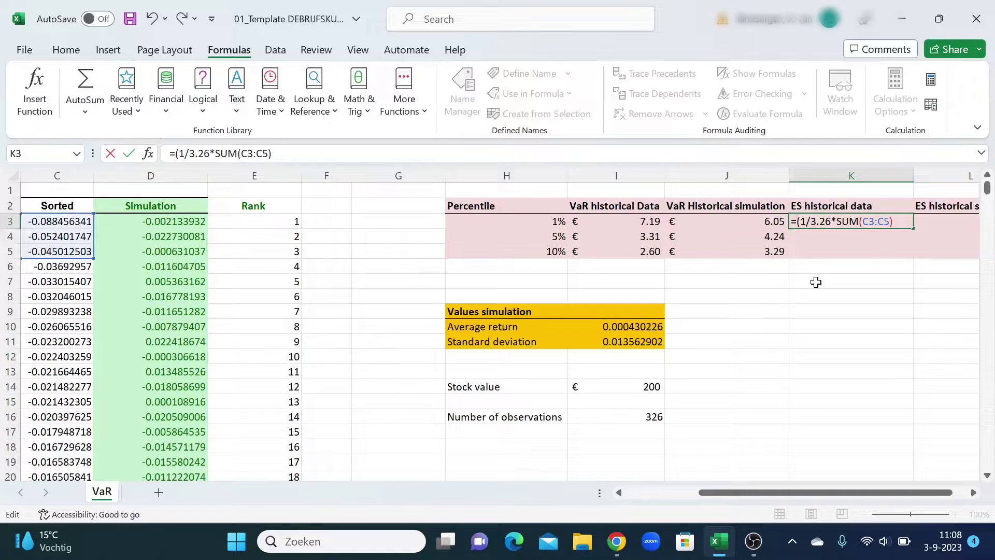
text(-)
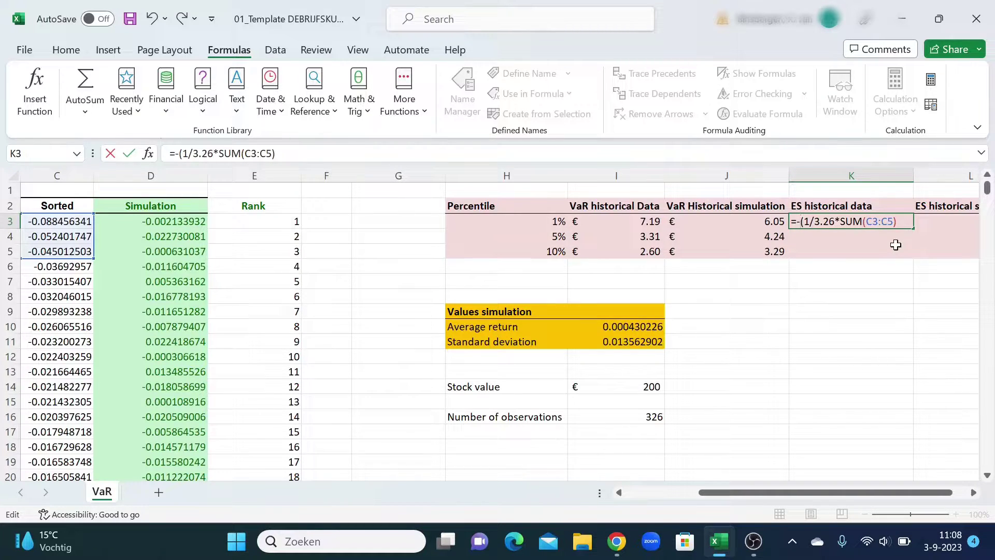
key(End)
key(Left)
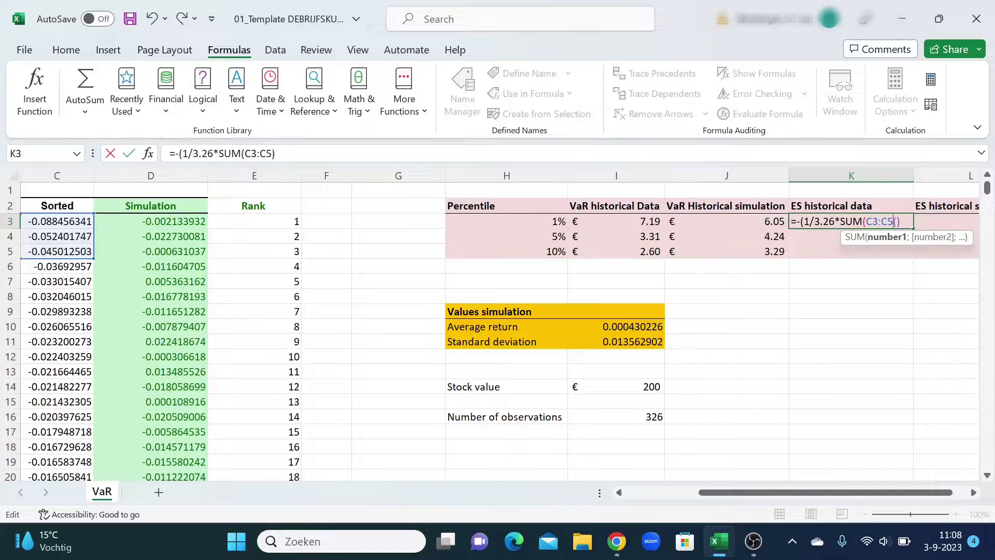
text())
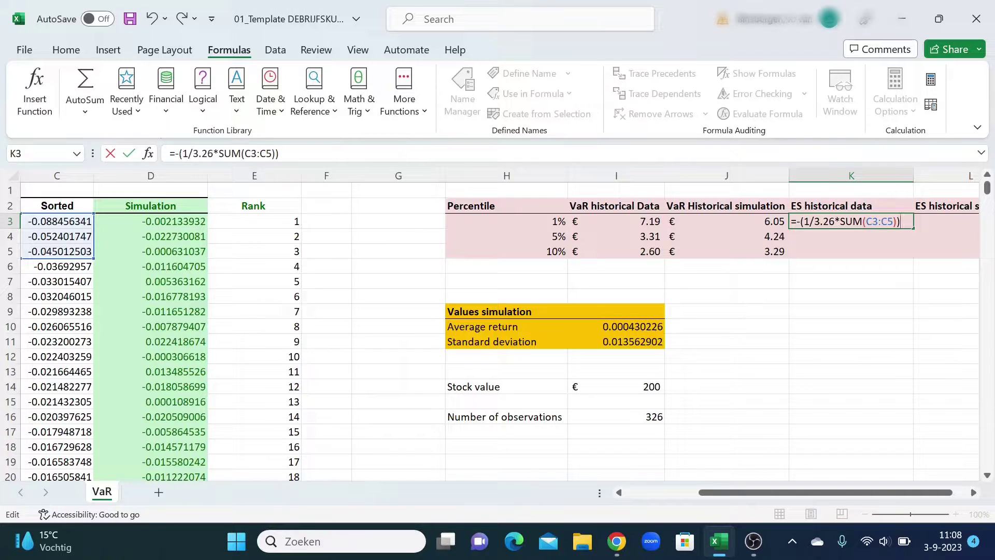
text(*)
click(631, 393)
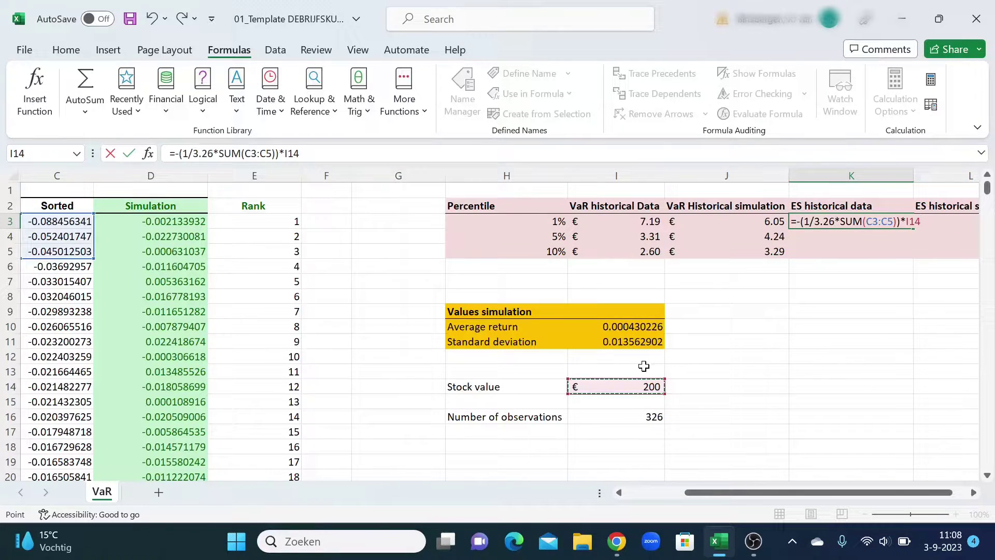
key(Return)
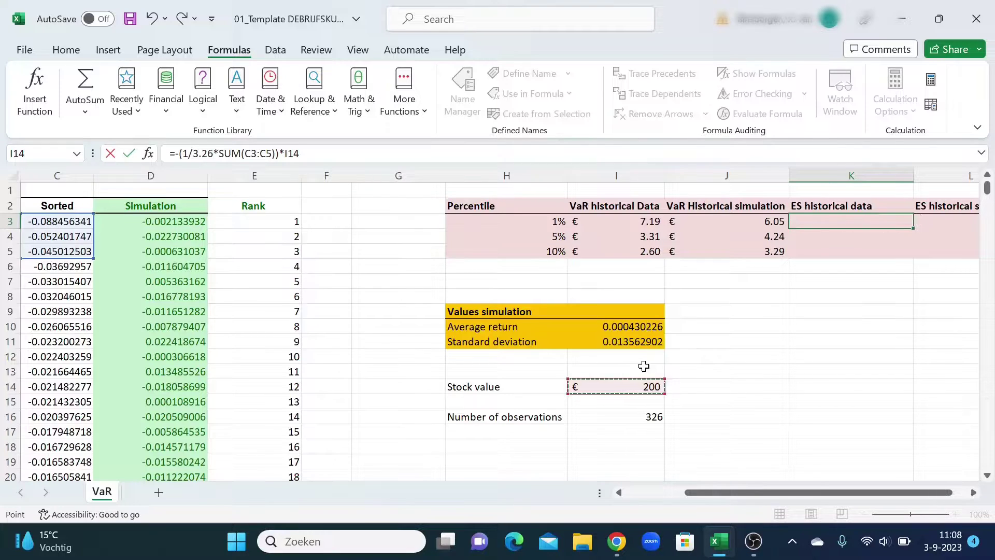
Ignore the error flag about omitted adjacent cells on the 1% ES result in K3.
click(853, 221)
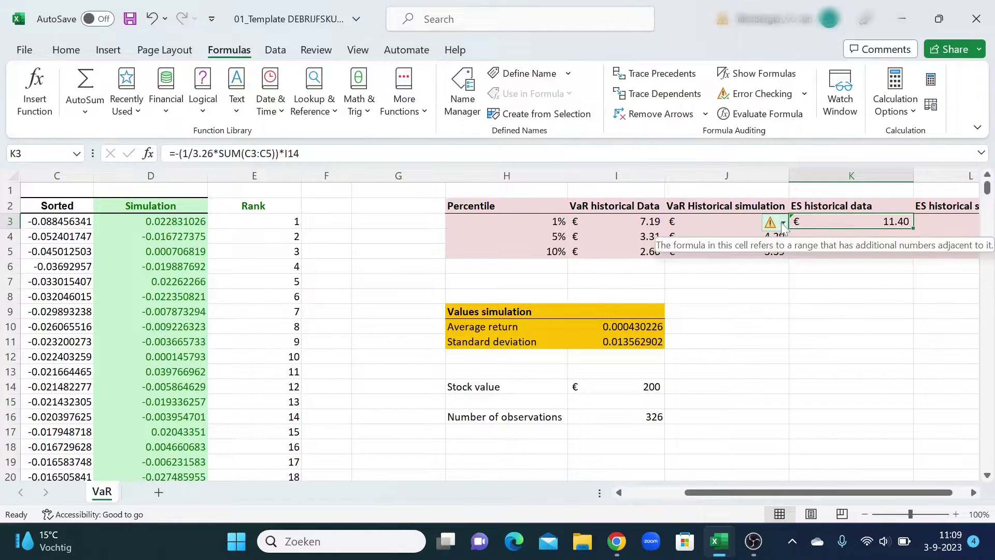
click(782, 223)
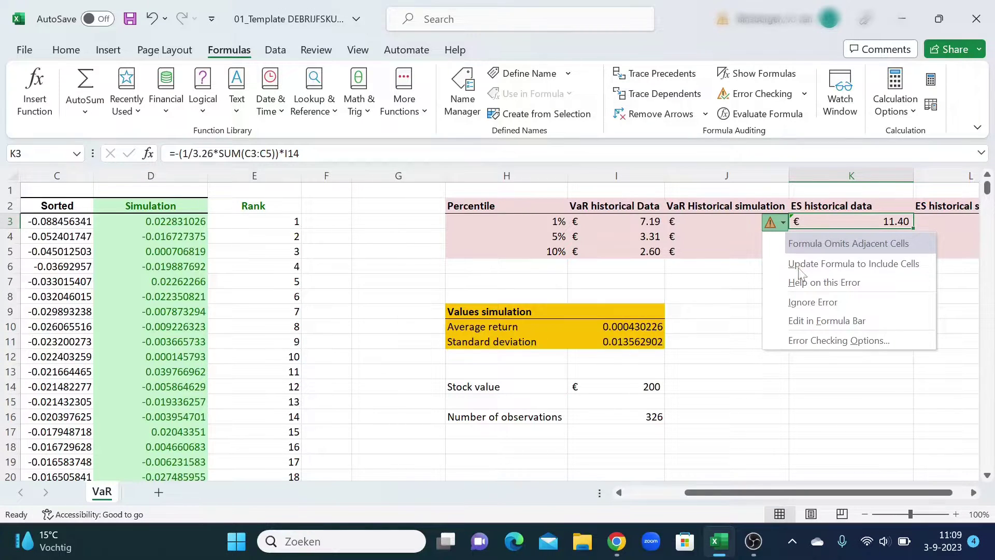
click(805, 303)
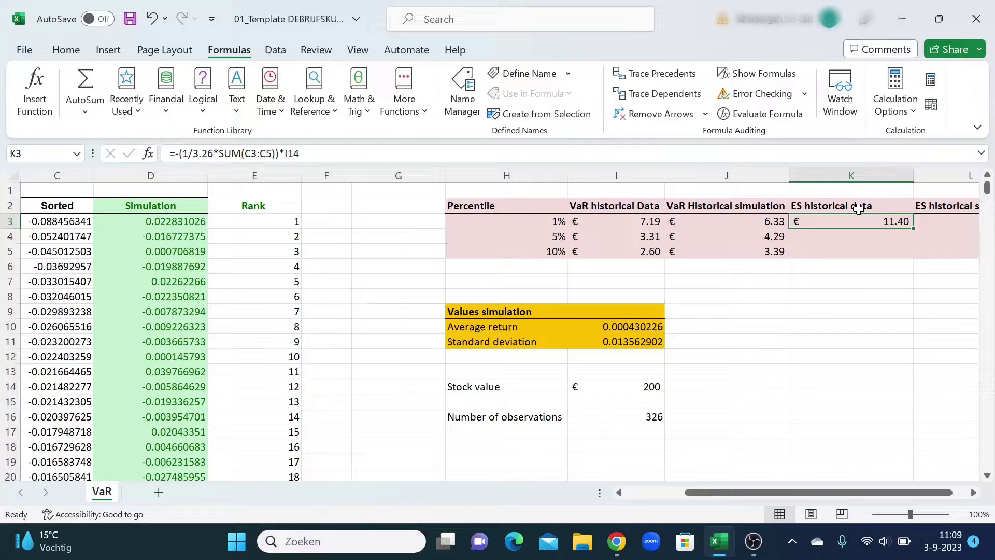
Locate rank 16 in the Rank column for the 5% ES historical data calculation.
click(838, 236)
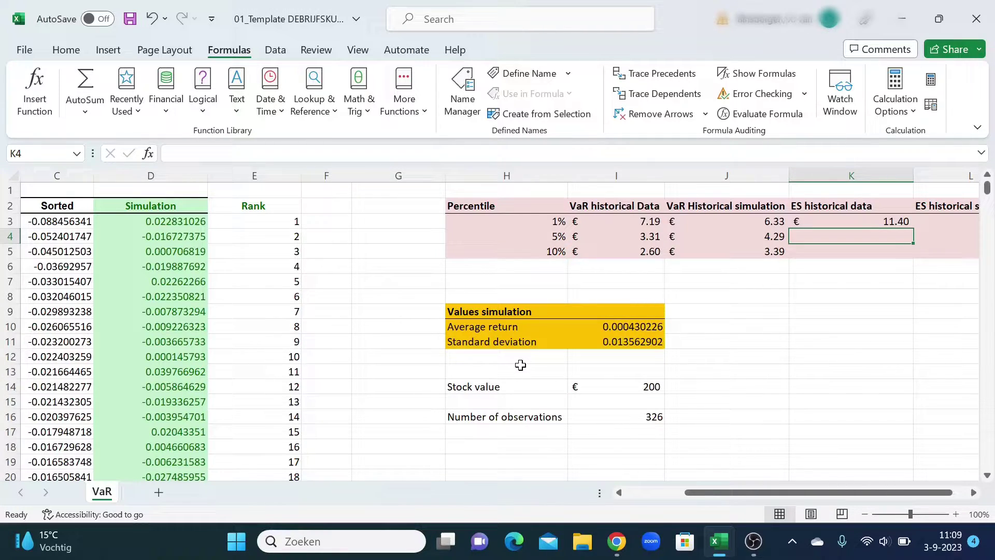
drag(705, 492, 661, 493)
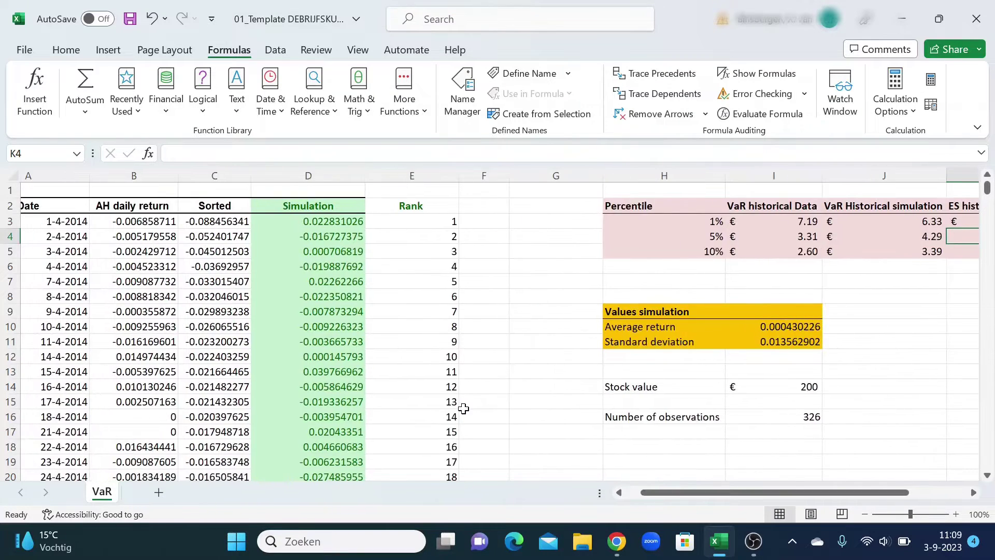
click(444, 448)
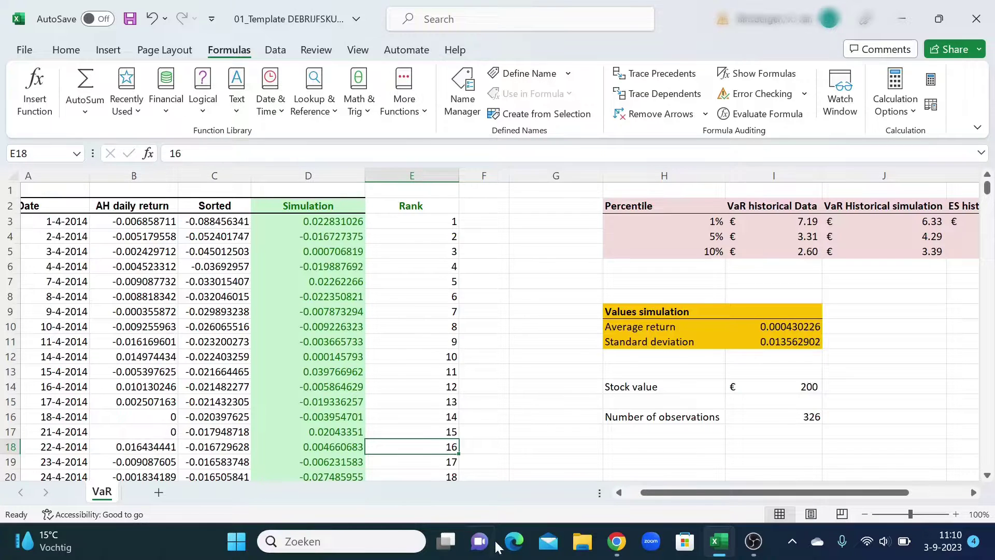
drag(660, 495, 698, 495)
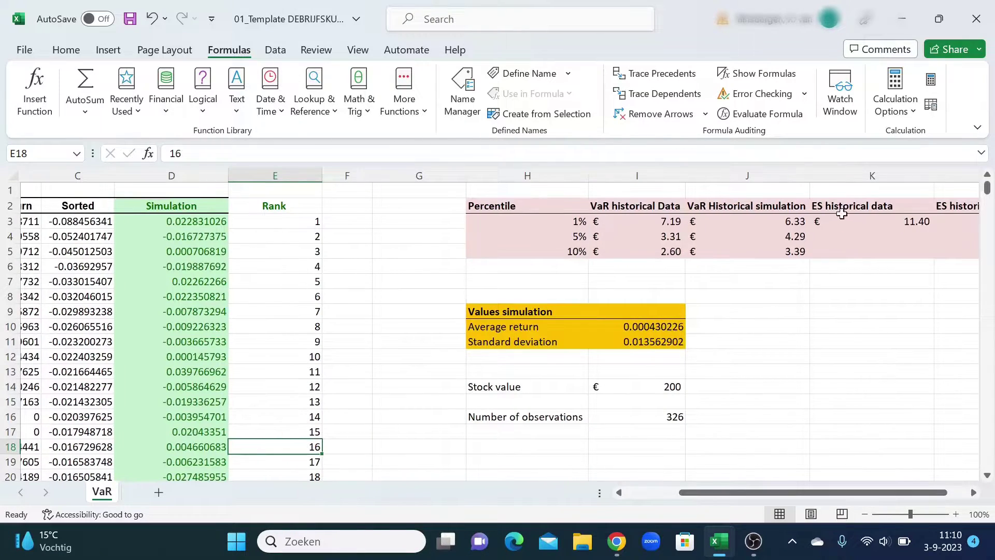
Begin the 5% ES historical data formula in K4 as =1/16.3*SUM(C3:C18), summing the 16 lowest sorted returns.
click(860, 244)
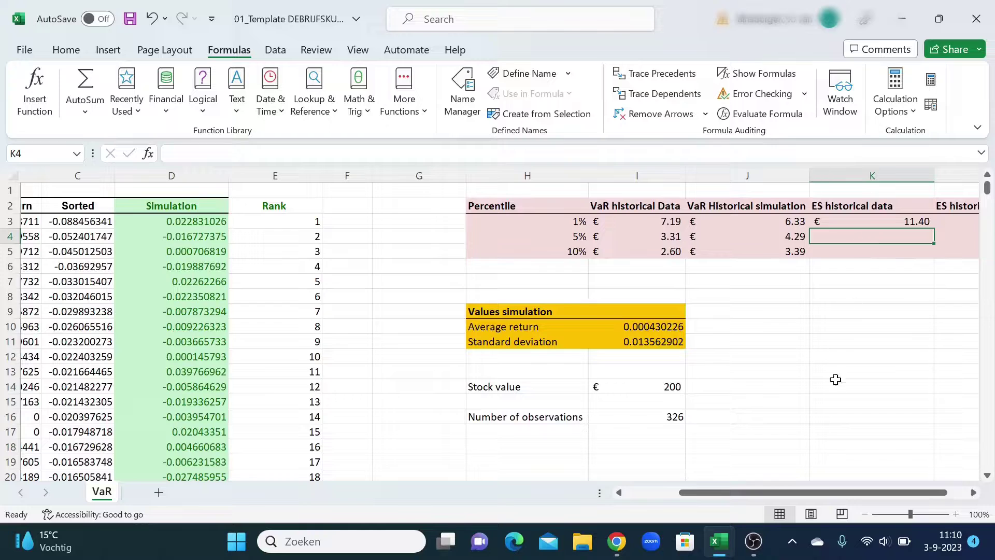
text(=)
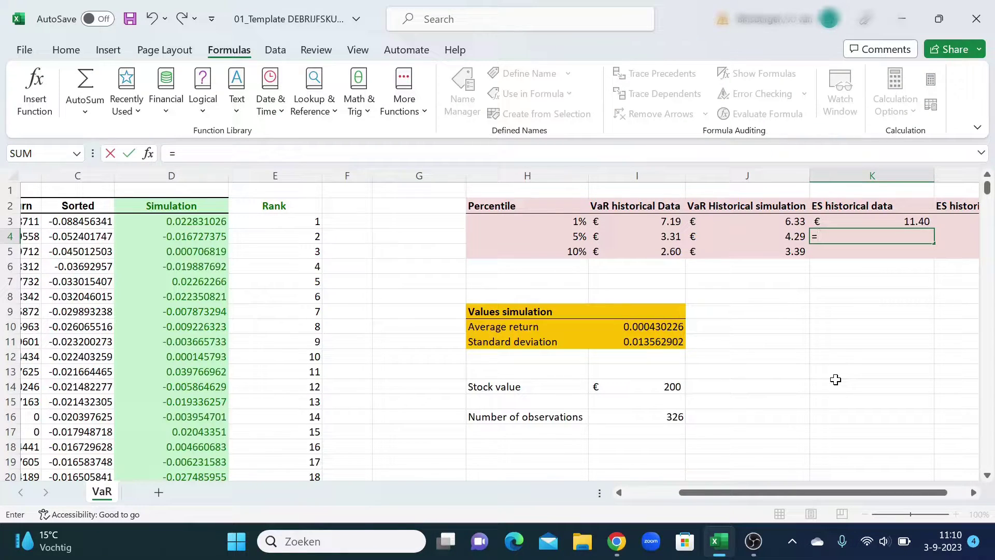
text(1/16.3)
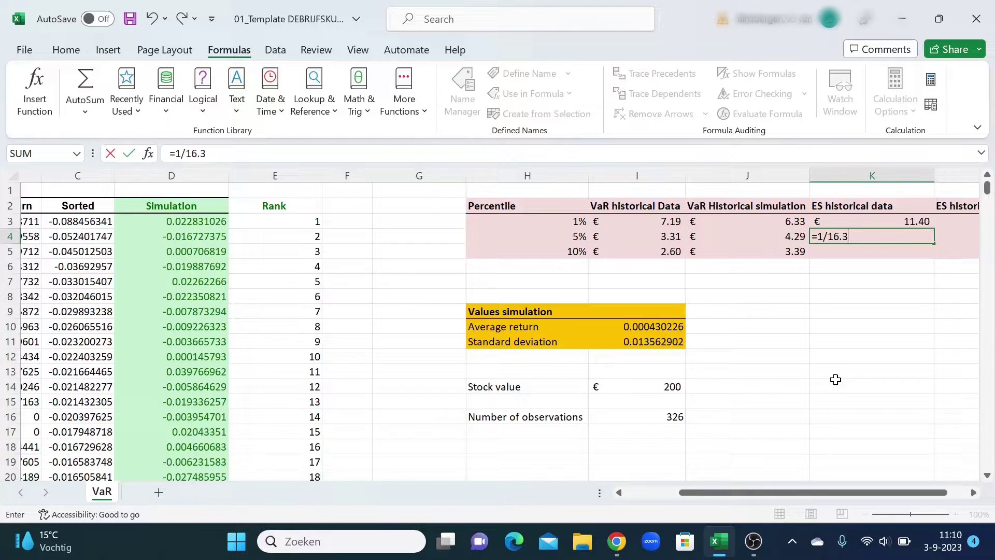
text(*SUM()
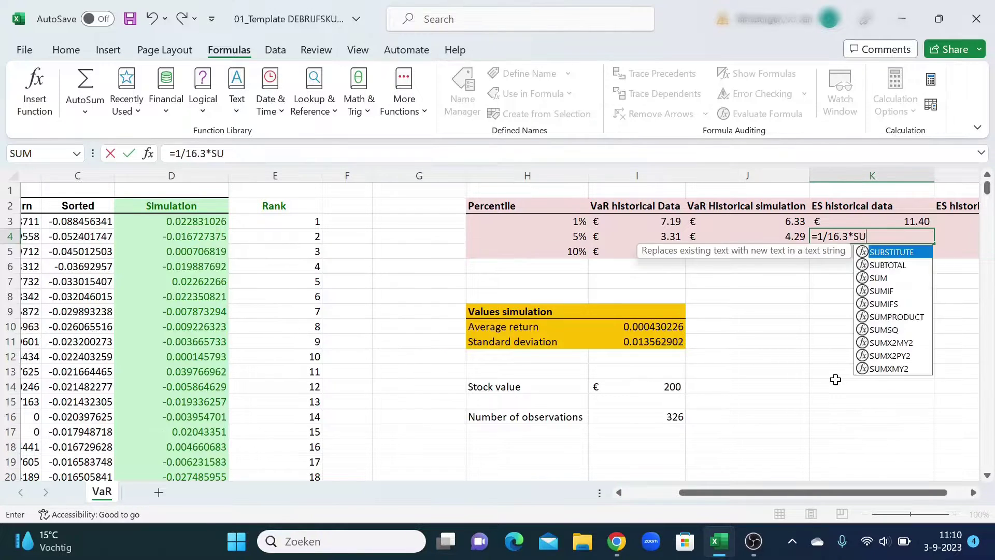
click(97, 221)
drag(103, 235, 133, 446)
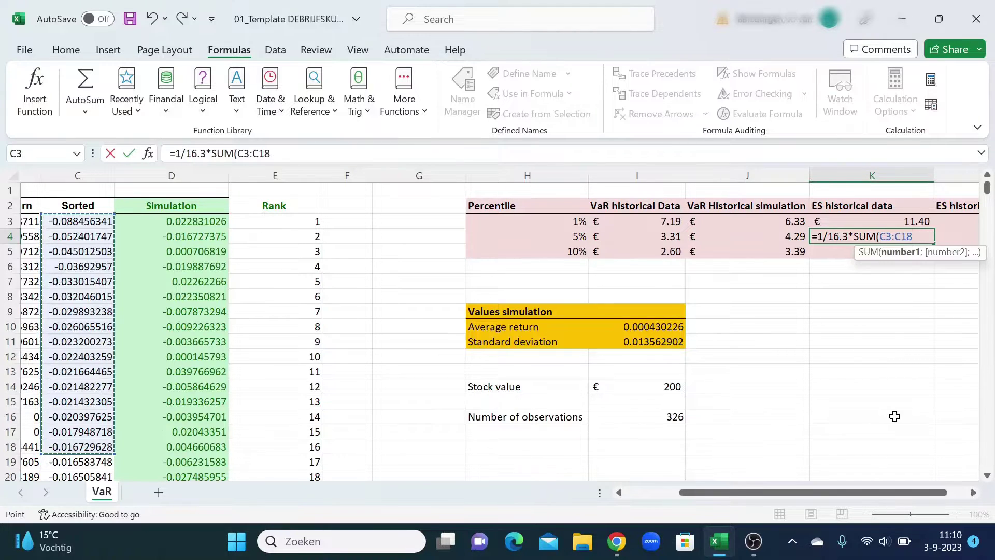
text())
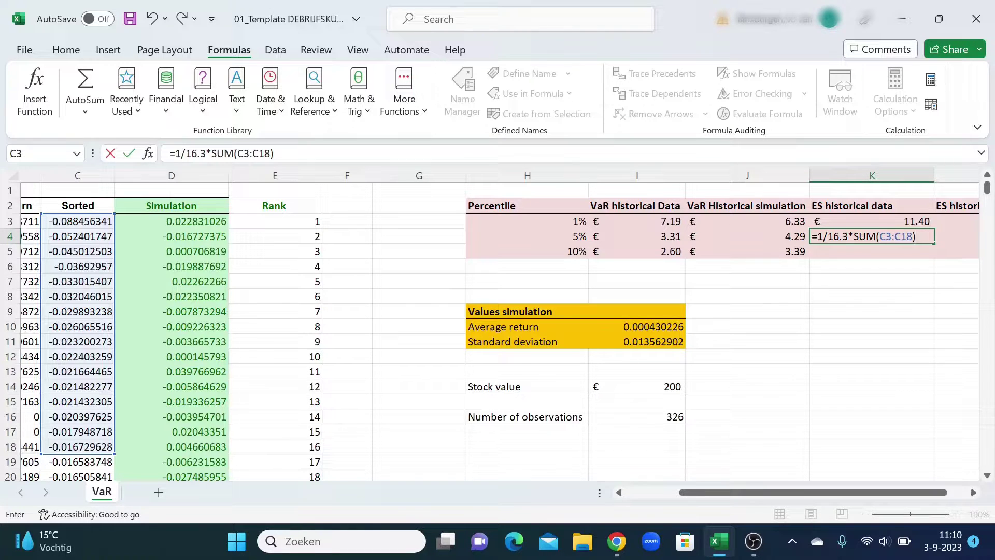
Negate the K4 expression and multiply it by the stock value, entering =-(1/16.3*SUM(C3:C18))*I14.
click(816, 236)
text(()
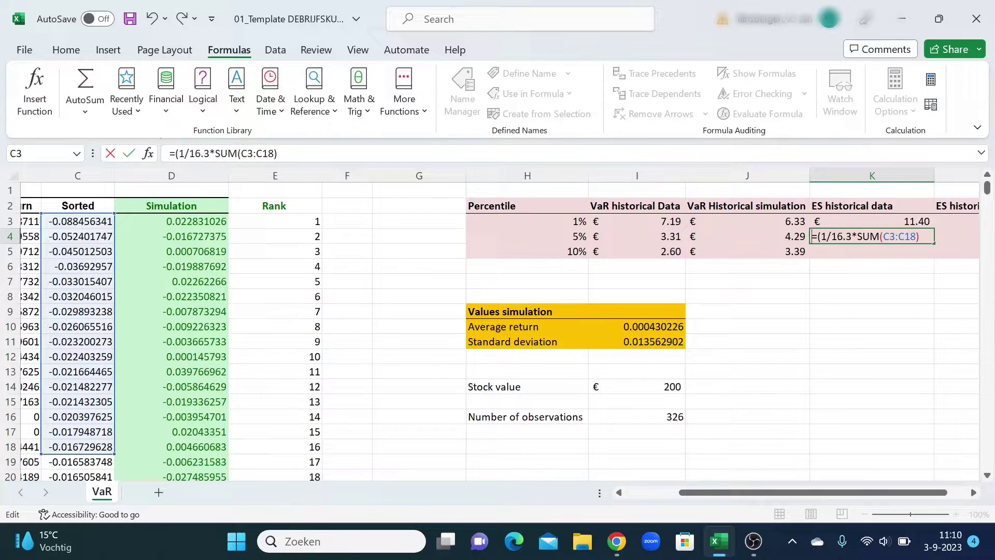
text(-)
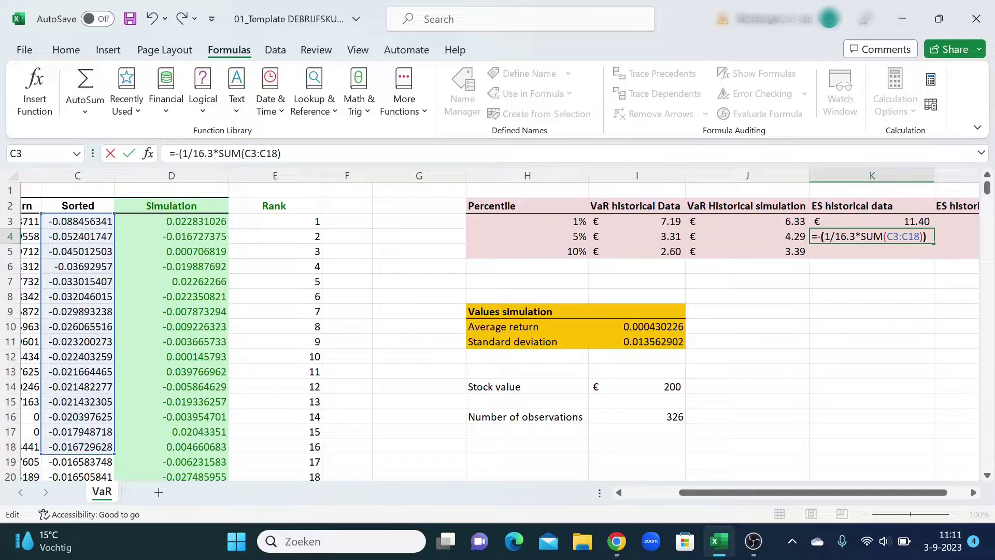
text()*)
click(666, 387)
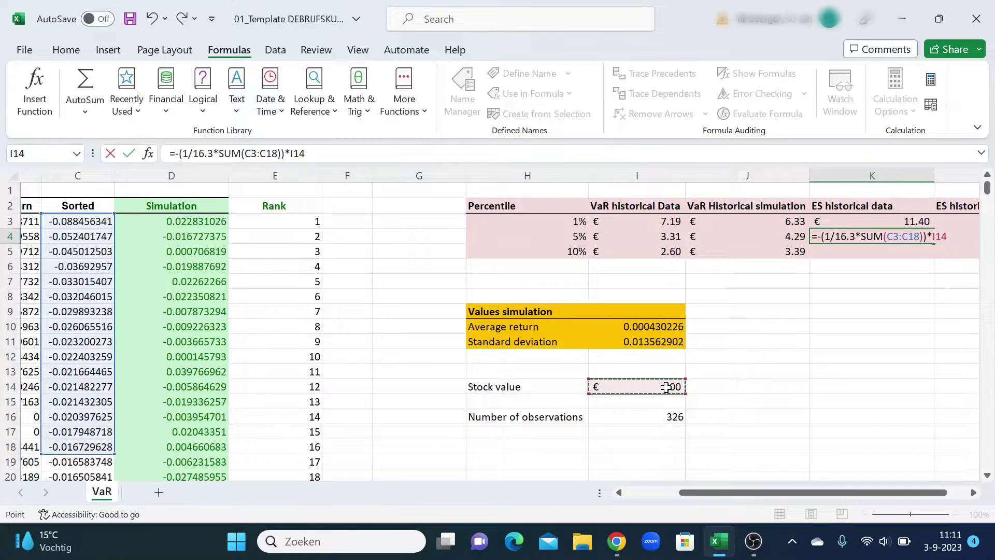
key(Return)
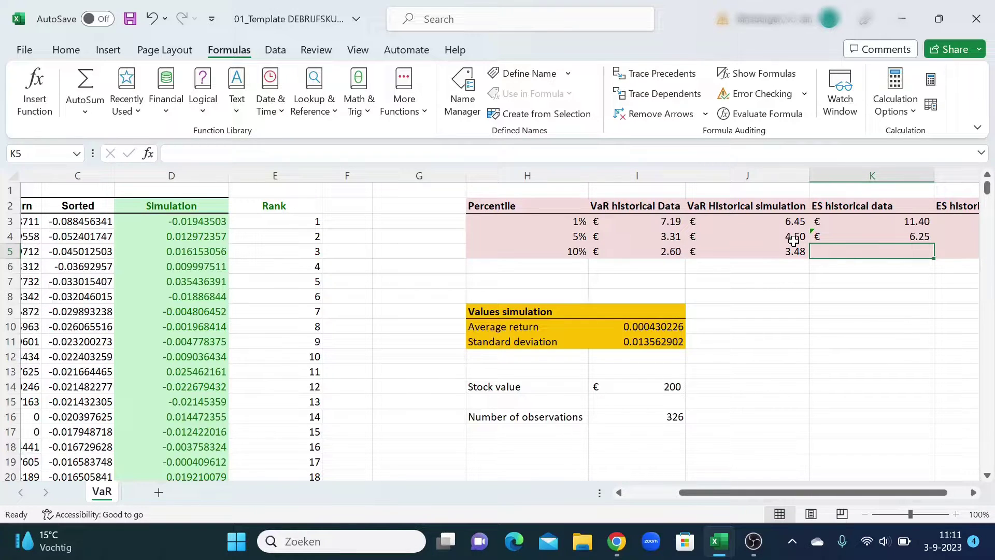
Ignore the error flag about omitted adjacent cells on the 5% ES result in K4.
key(Up)
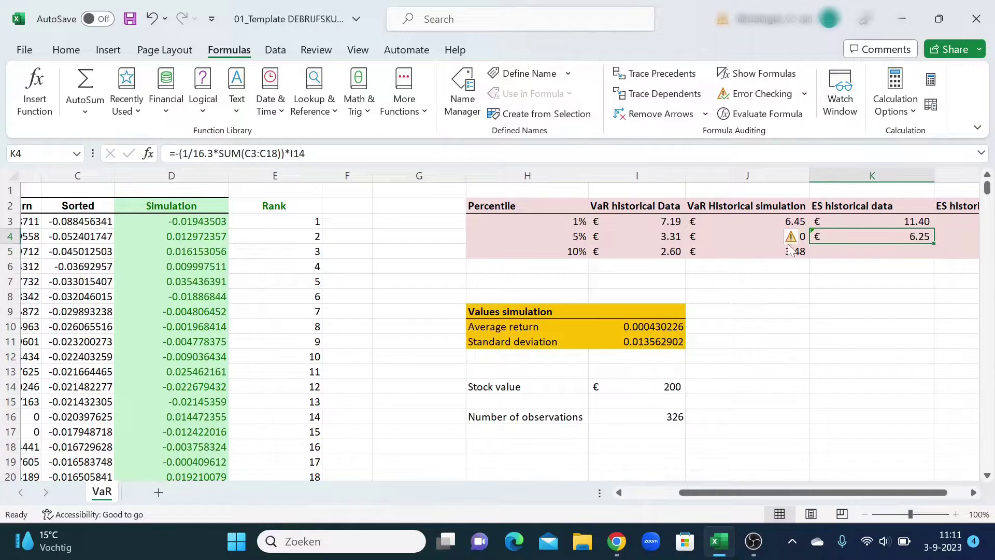
click(801, 238)
click(824, 314)
Locate rank 33 in the Rank column for the 10% ES historical data calculation.
click(822, 254)
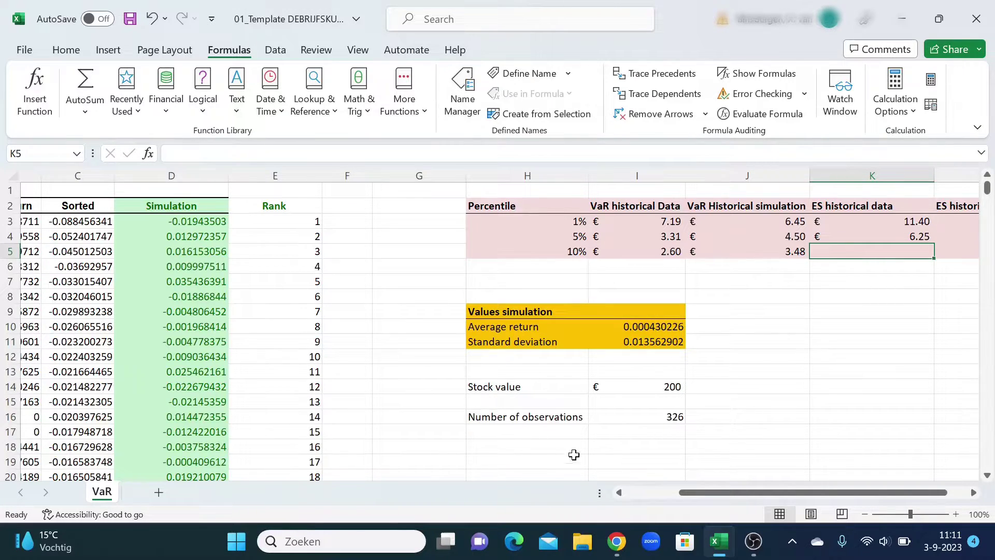
drag(693, 496, 648, 496)
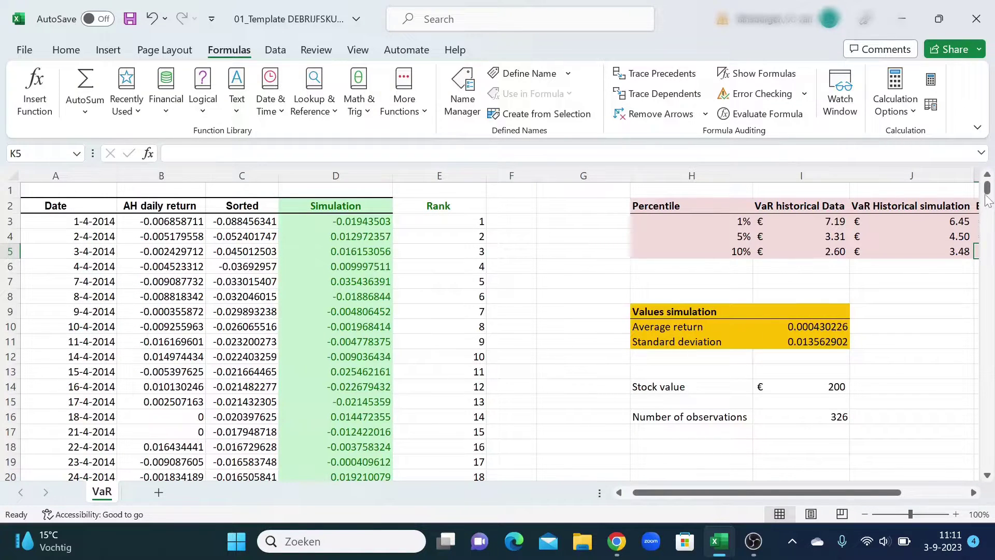
drag(987, 196, 988, 207)
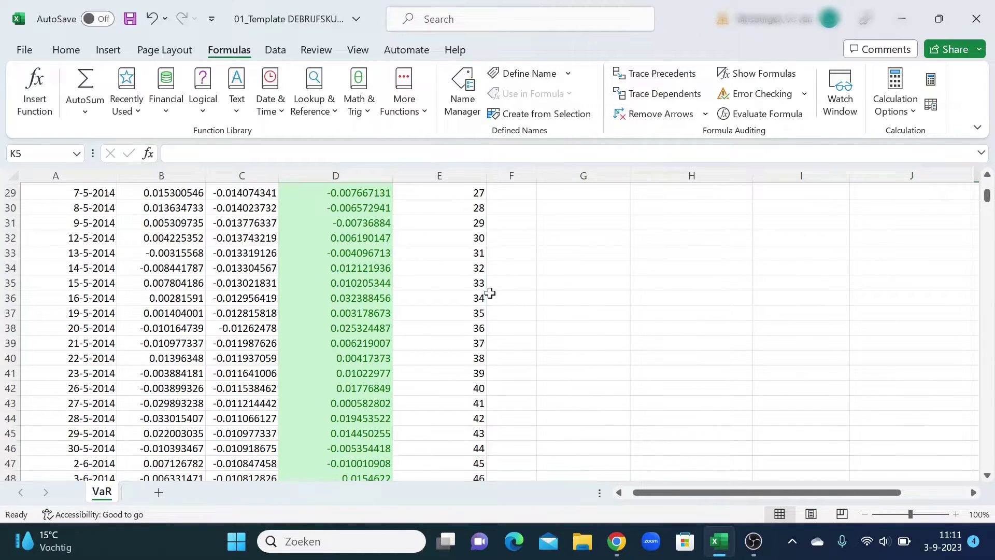
click(461, 287)
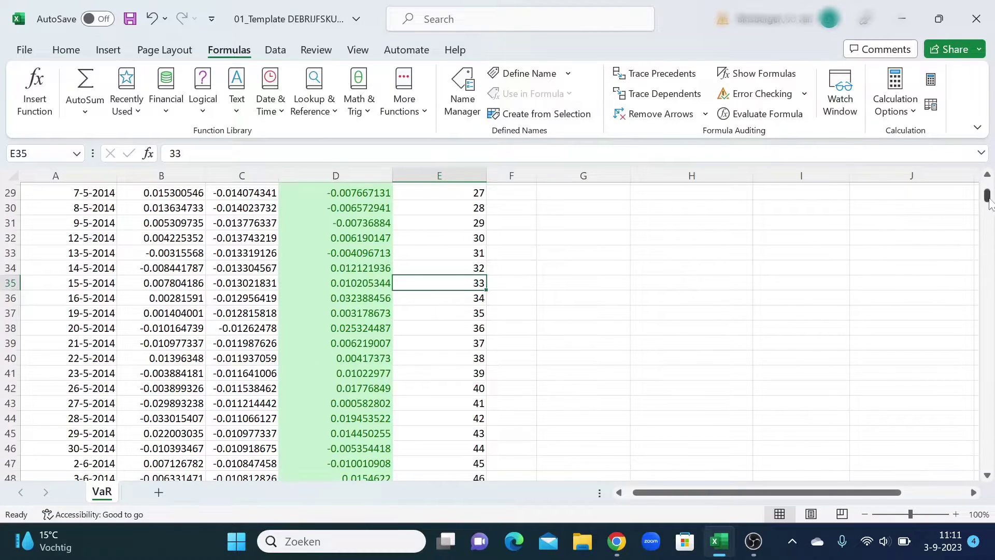
drag(987, 195, 987, 181)
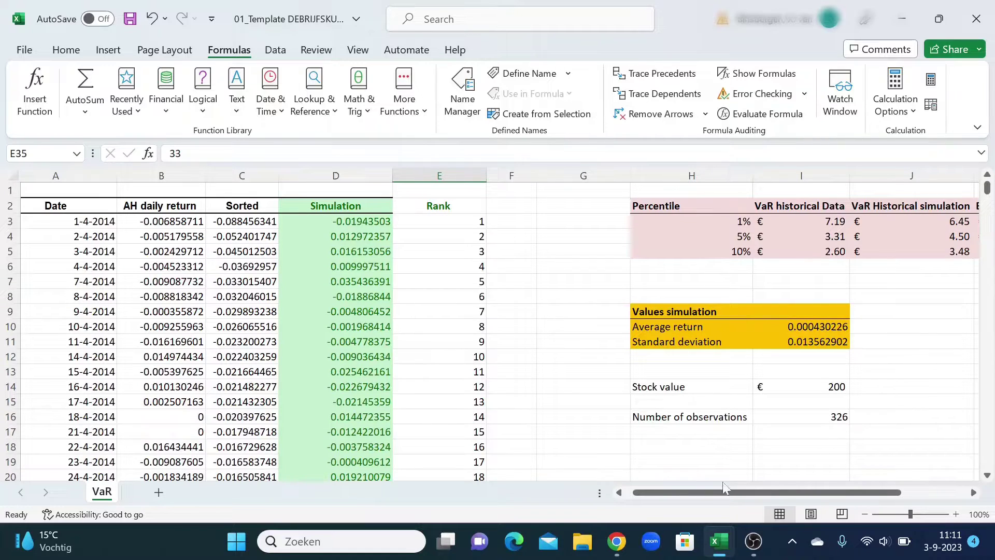
drag(730, 493, 783, 493)
Begin the 10% ES historical data formula in K5 as =1/32.6*SUM(C3:C35), summing the 33 lowest sorted returns.
click(833, 251)
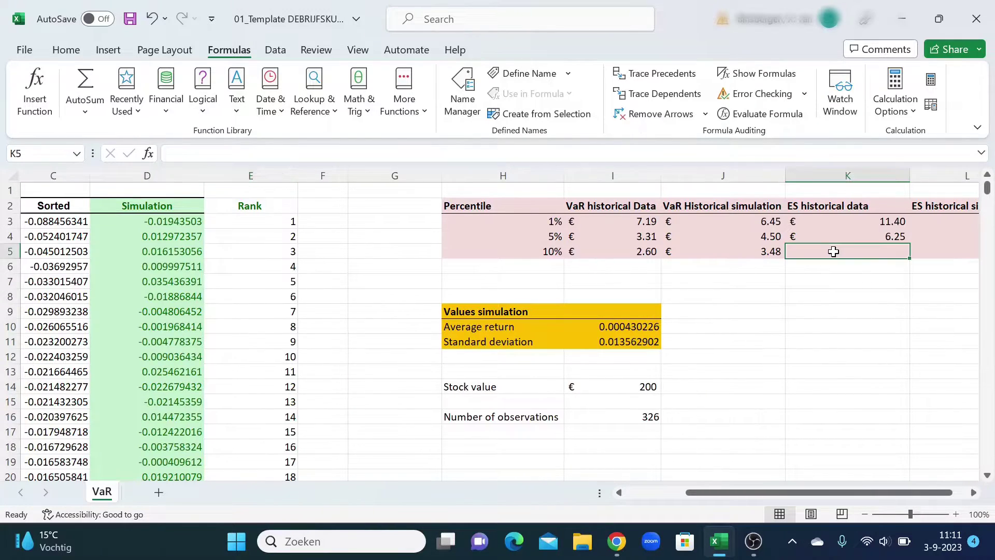
double_click(833, 252)
text(=)
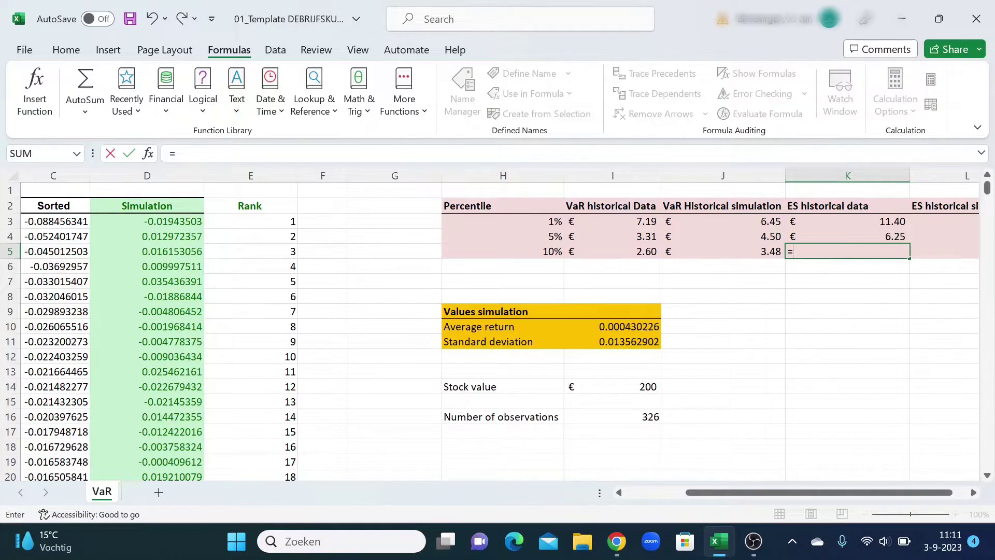
text(1/32.6)
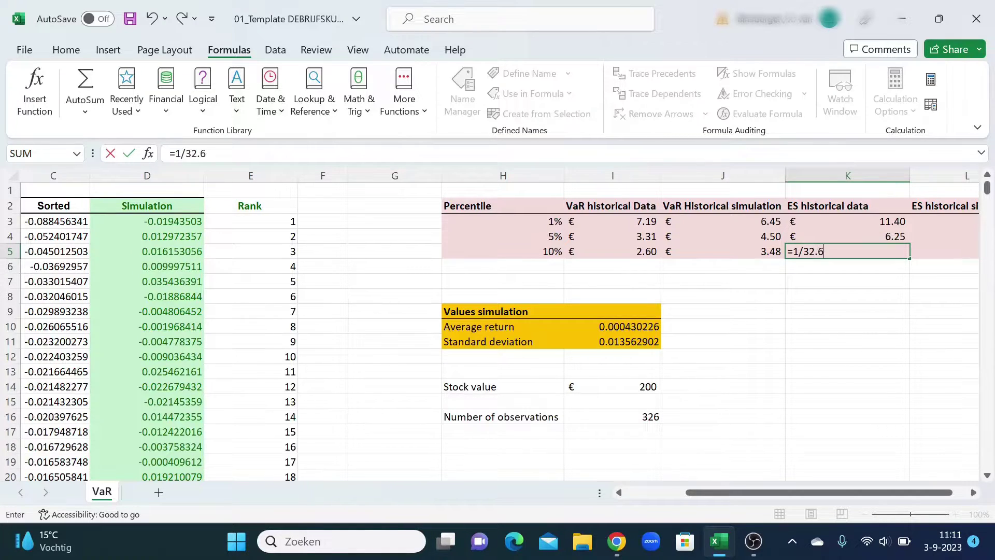
text(*SUM()
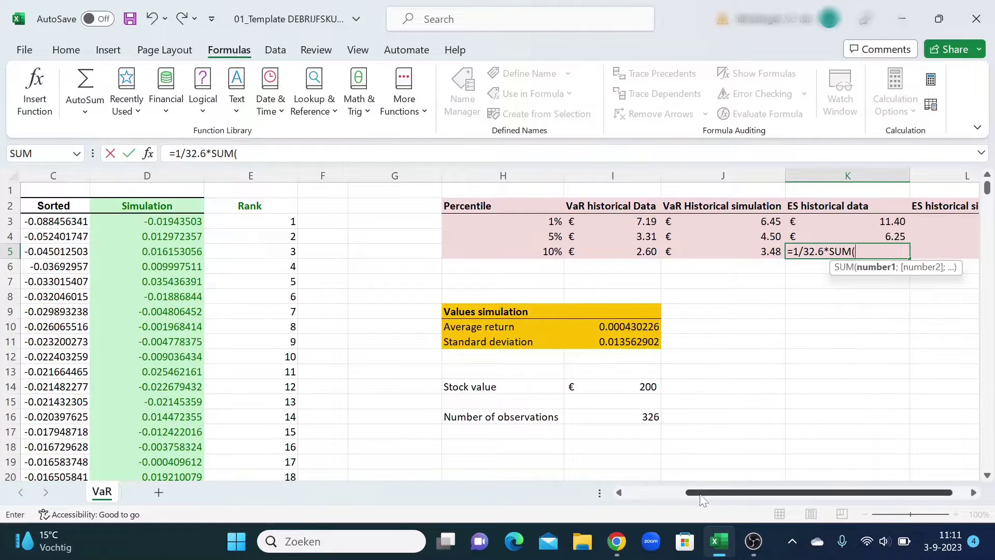
drag(705, 495, 684, 496)
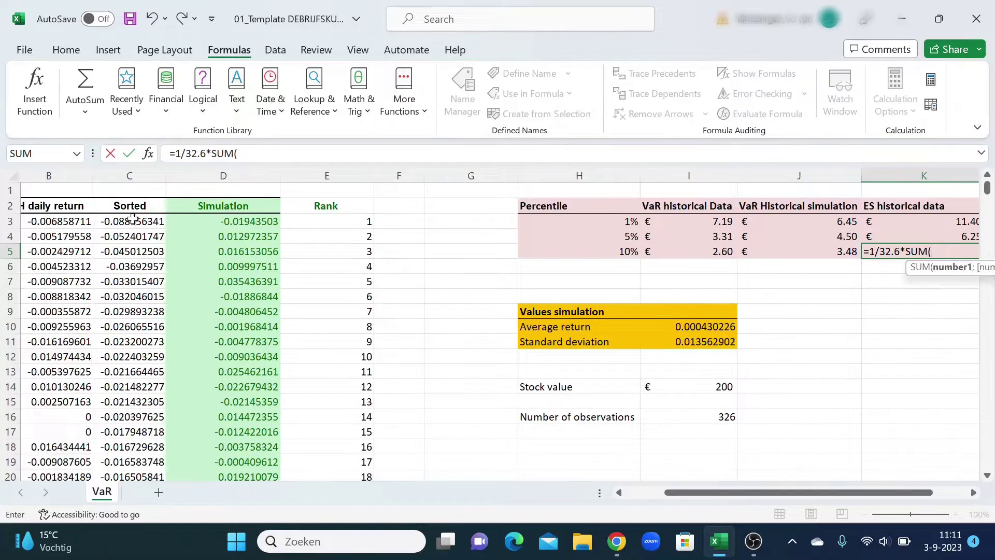
drag(132, 221, 162, 462)
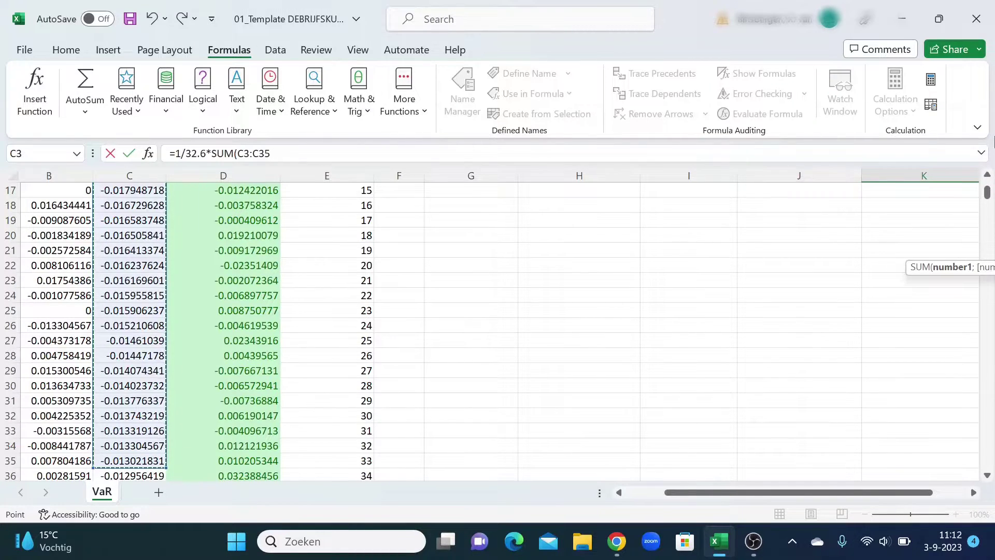
drag(988, 191, 741, 496)
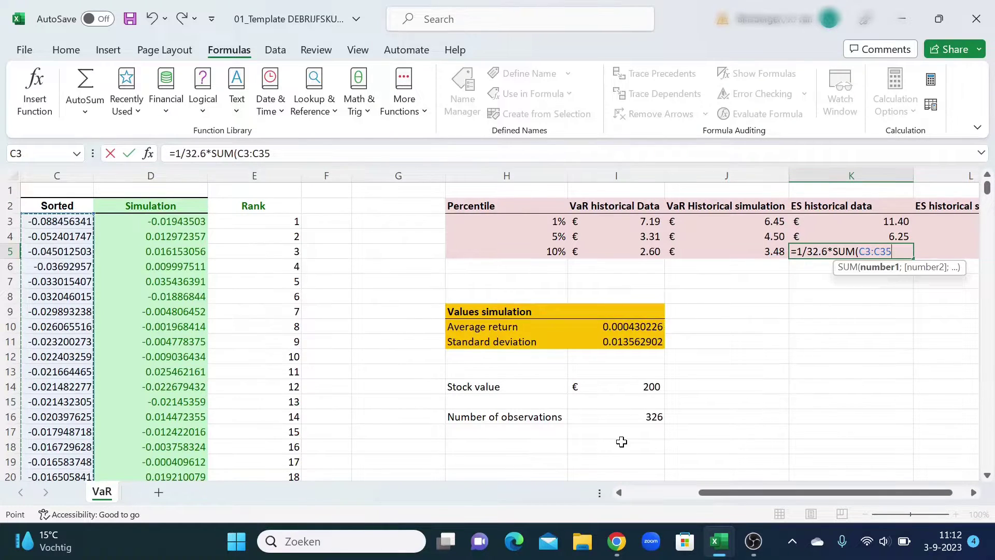
text())
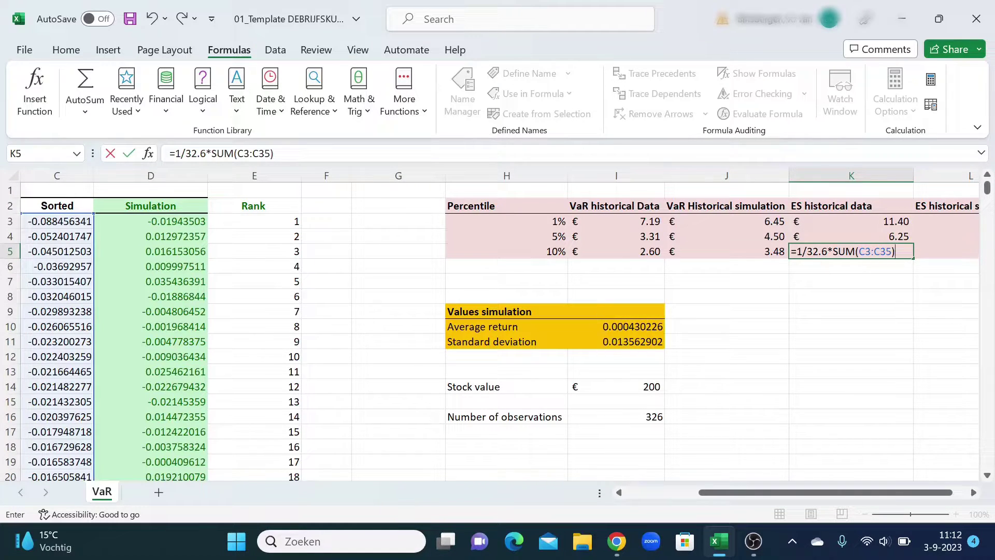
Negate the K5 expression and multiply it by the stock value, entering =-(1/32.6*SUM(C3:C35))*I14.
click(796, 251)
text(()
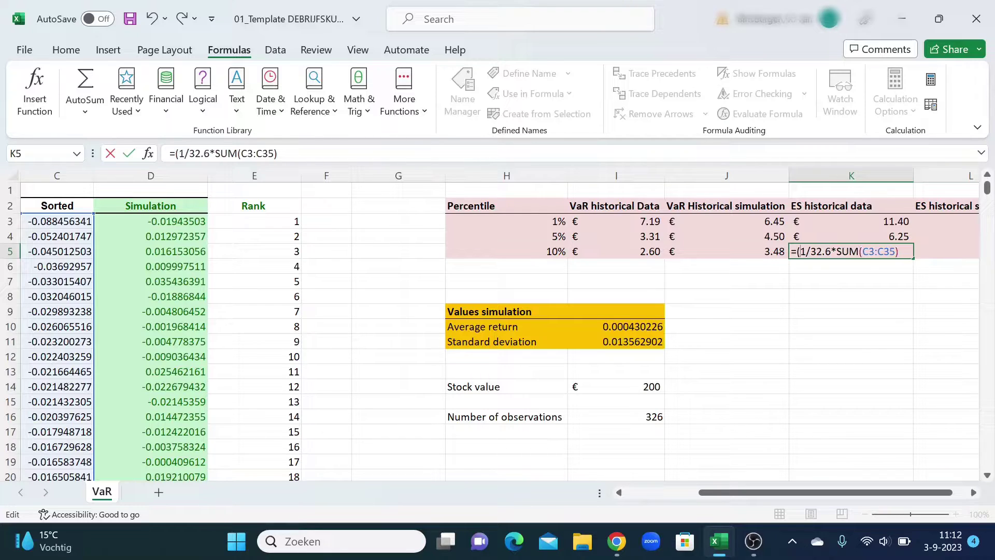
text(-)
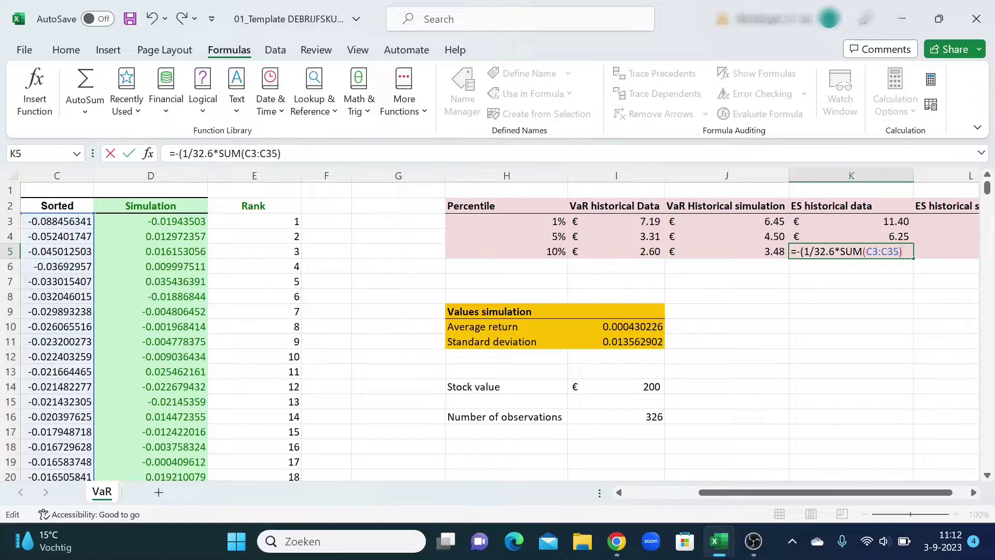
text()*)
click(635, 393)
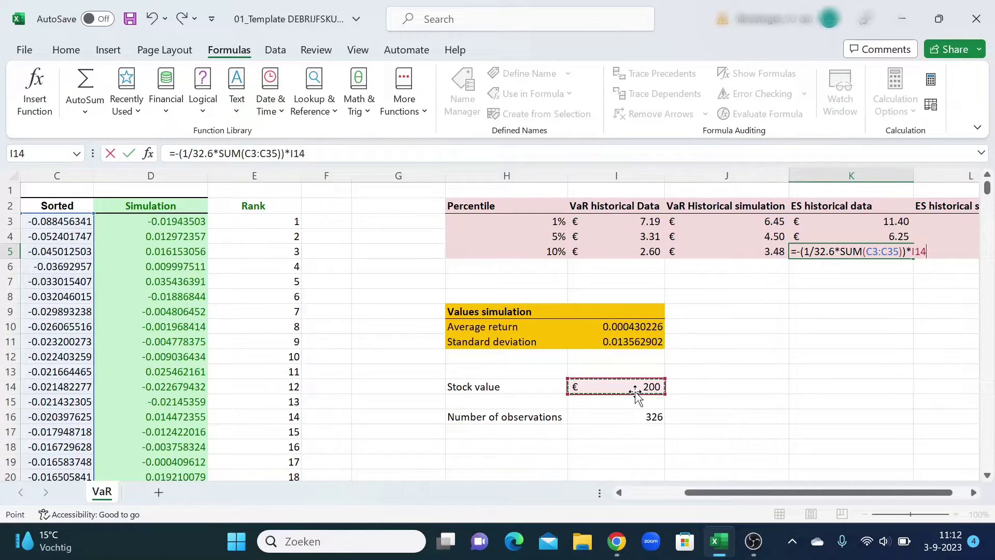
key(Return)
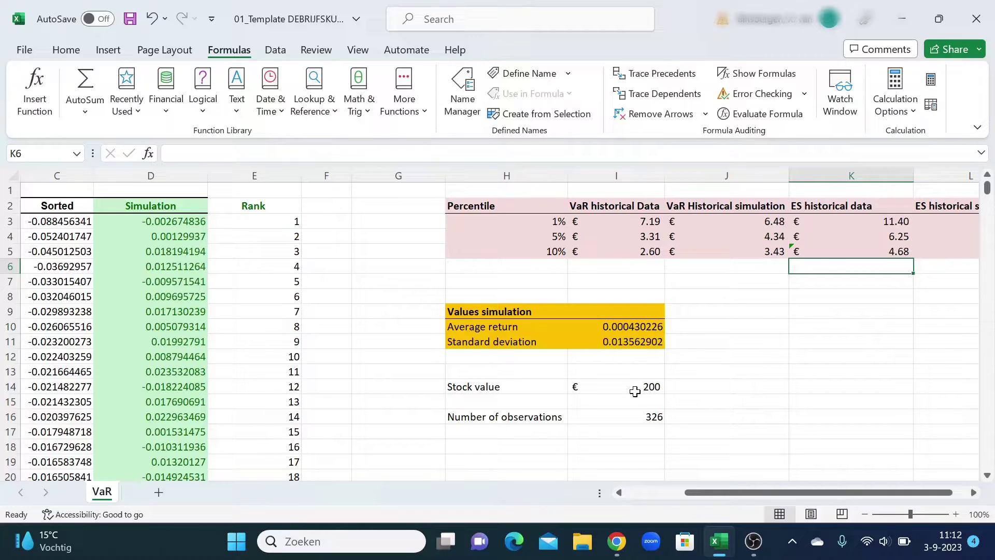
Ignore the error flag about omitted adjacent cells on the 10% ES result in K5.
click(806, 252)
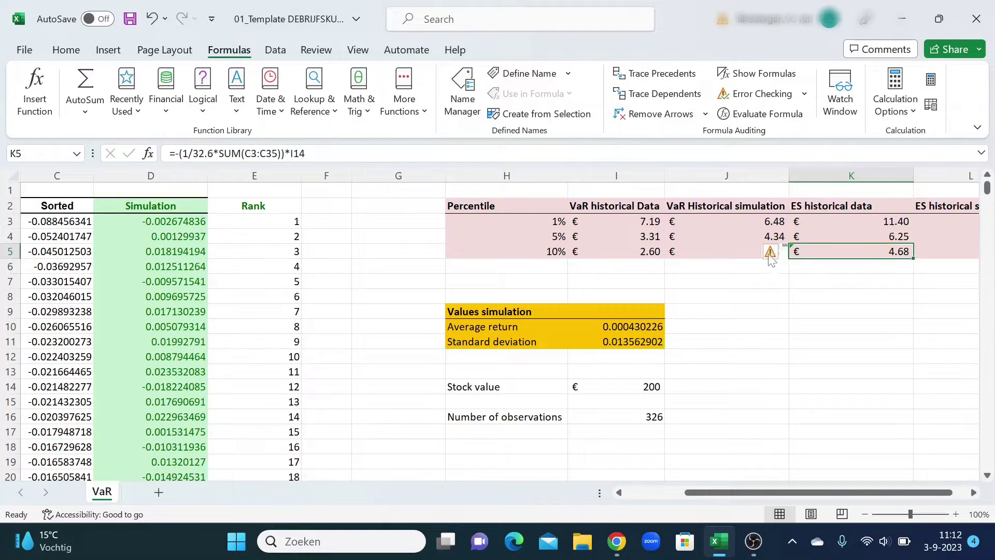
click(782, 253)
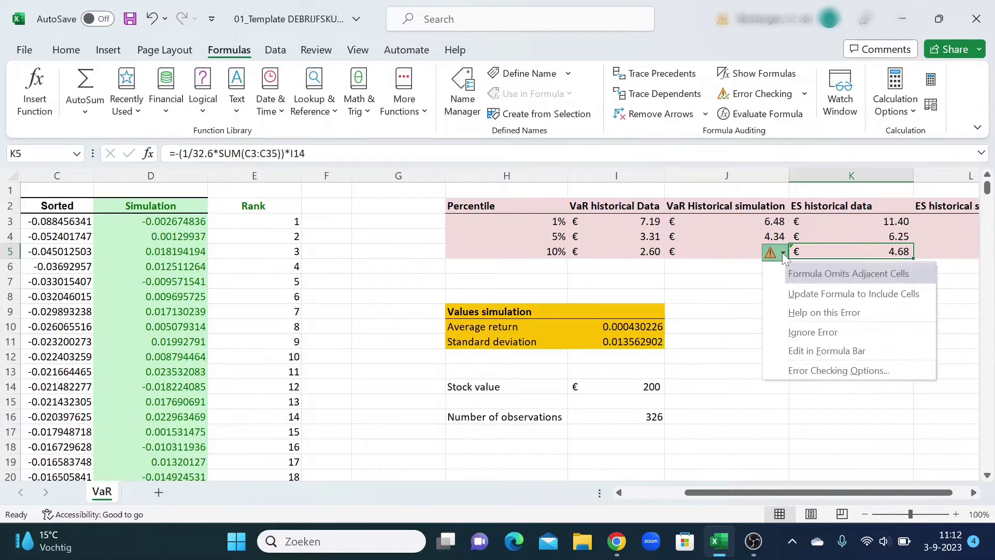
click(785, 332)
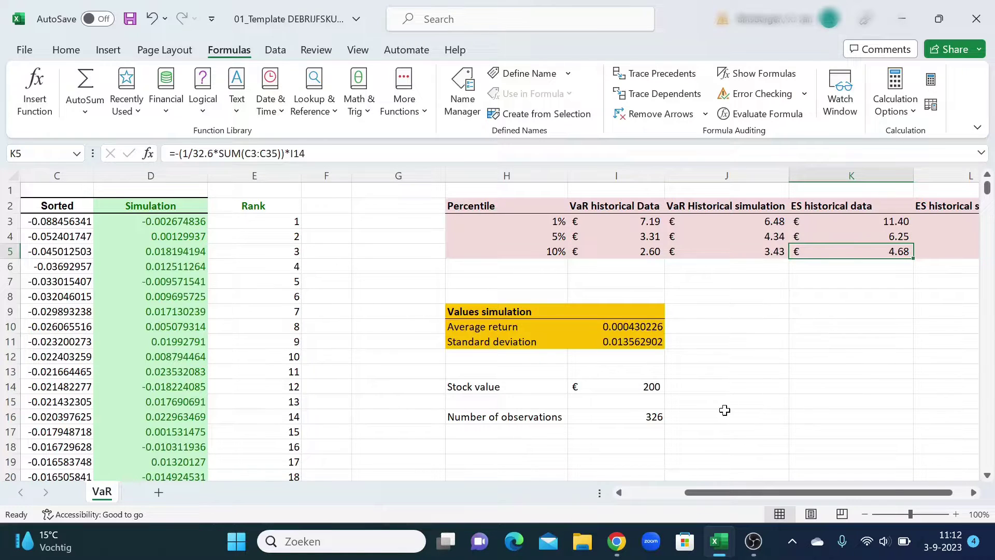
drag(713, 493, 728, 493)
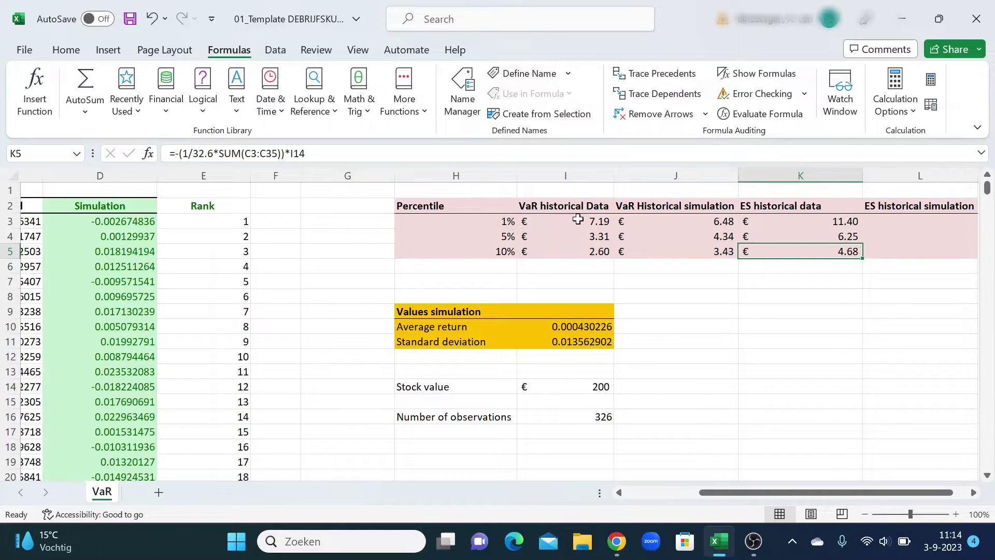
drag(707, 492, 695, 492)
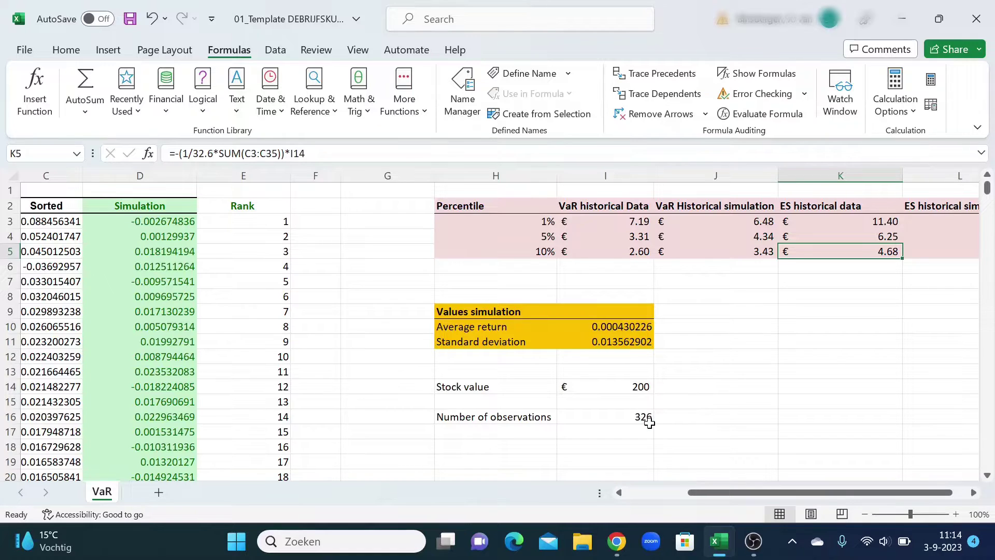
drag(695, 493, 709, 493)
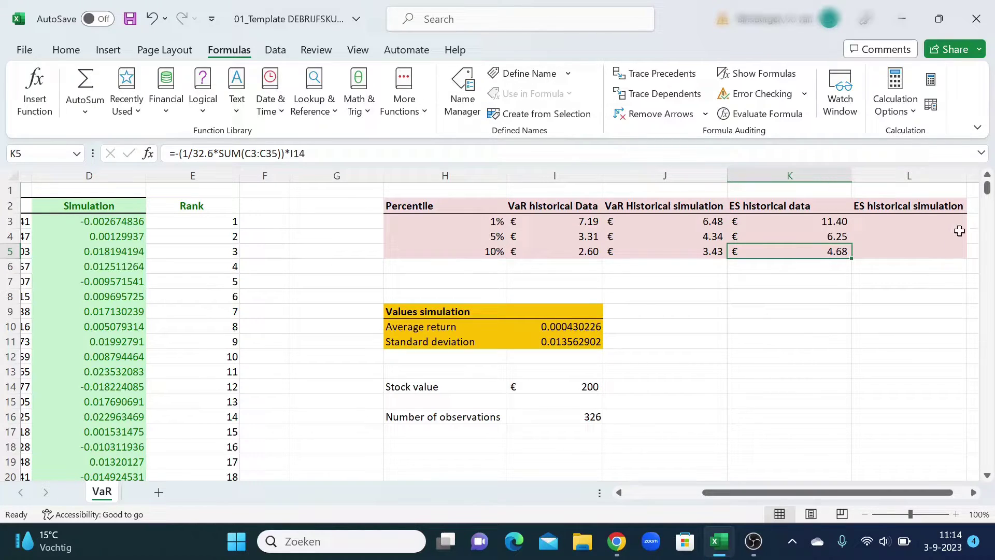
click(974, 208)
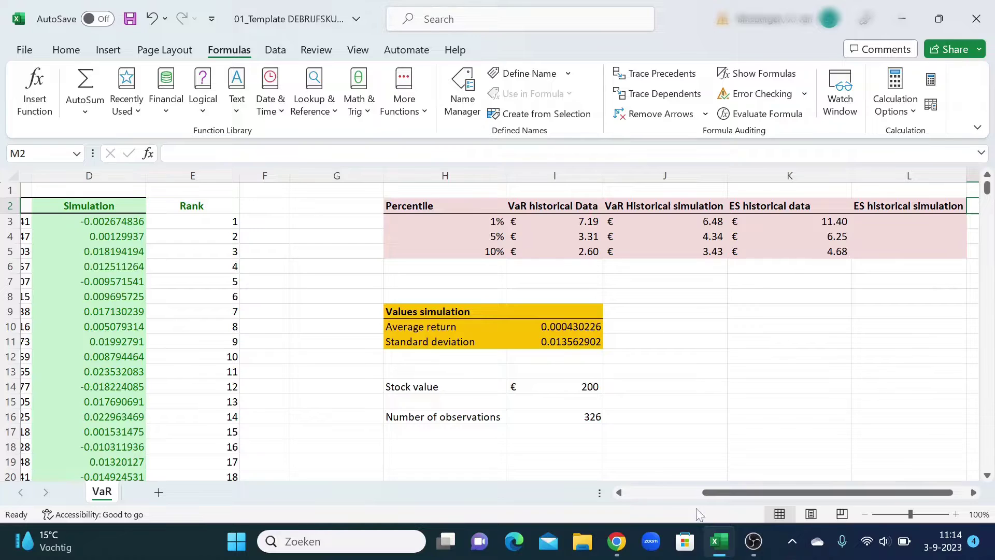
Widen column M and enter the header "VaR non-monetary" in M2, beside the ES historical simulation header.
drag(736, 494, 752, 493)
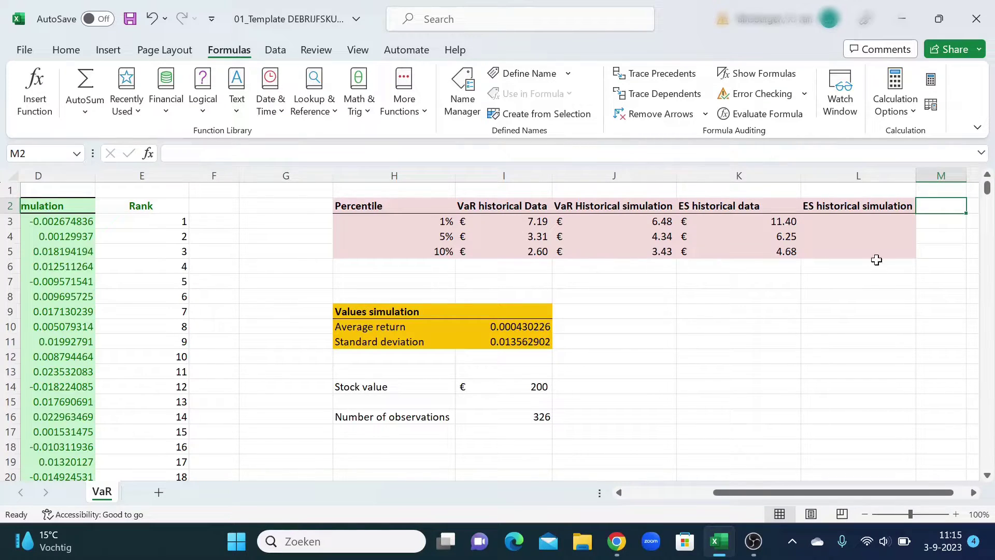
drag(967, 179, 989, 182)
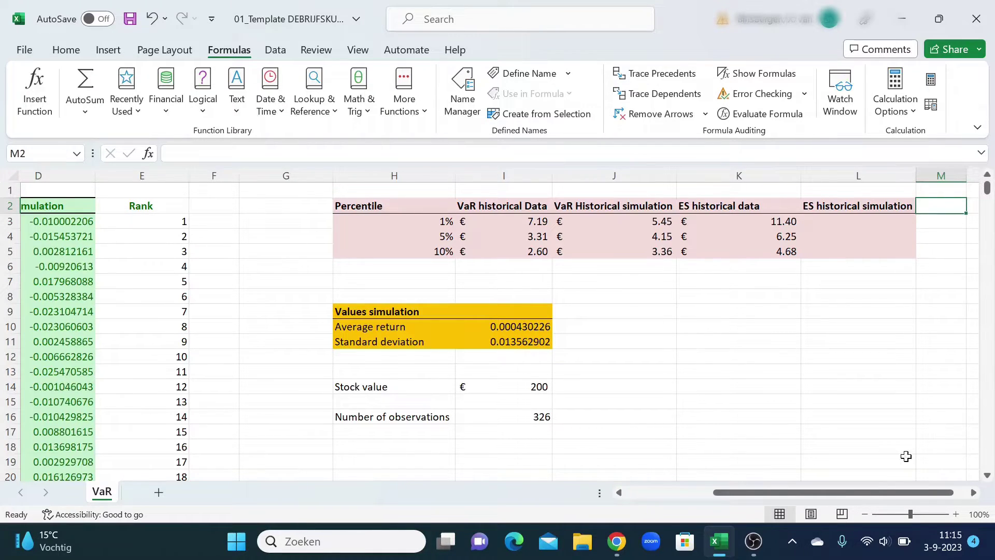
drag(860, 498, 885, 502)
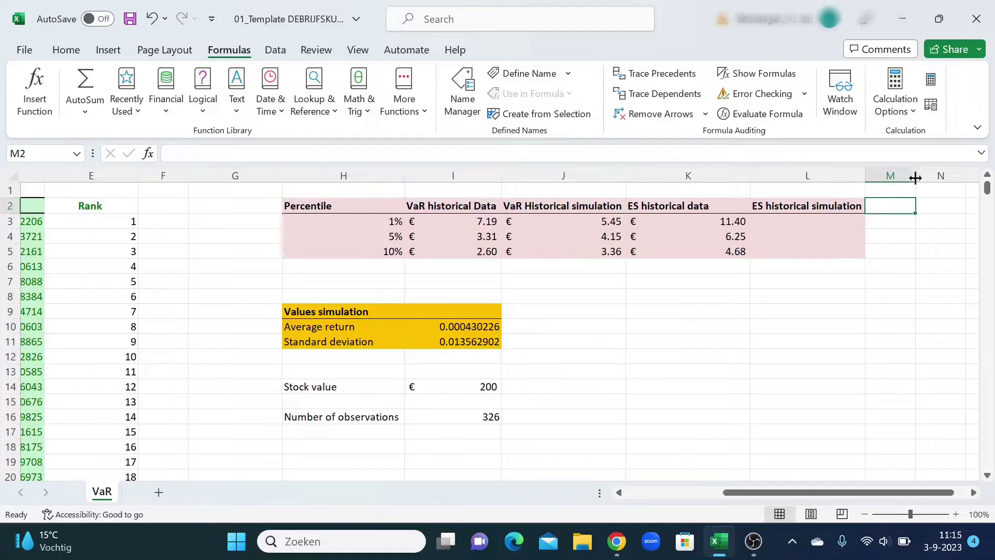
drag(915, 176, 948, 185)
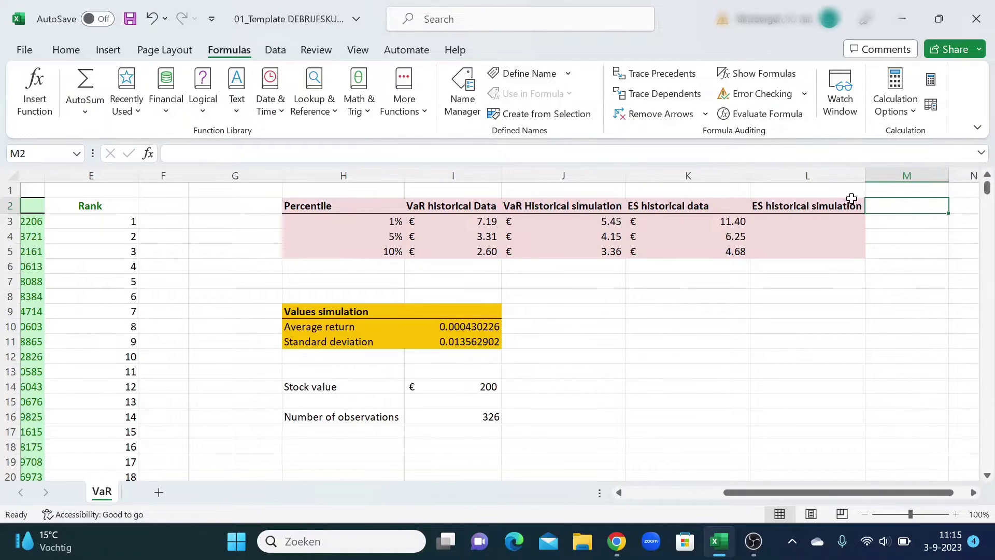
text(VaR)
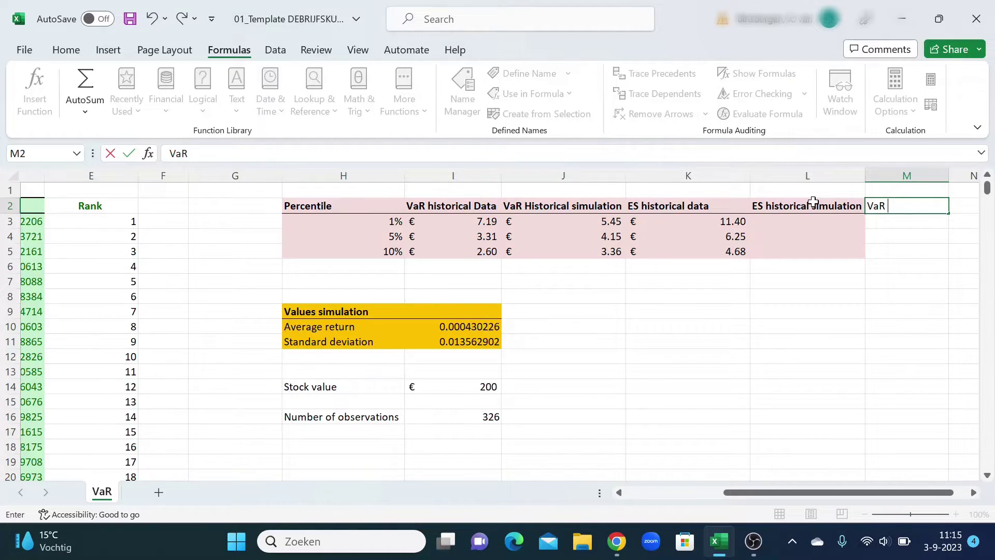
text( non-monetary)
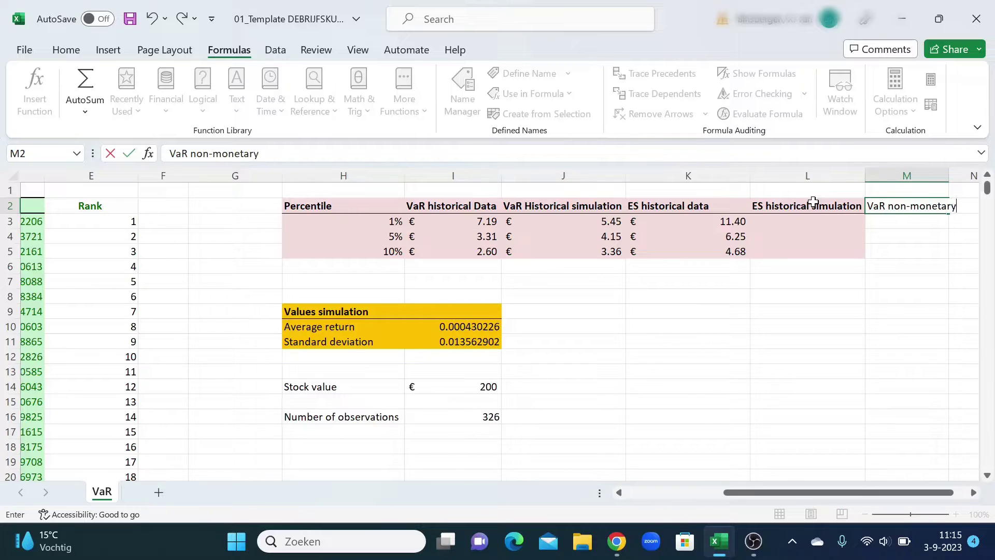
click(907, 221)
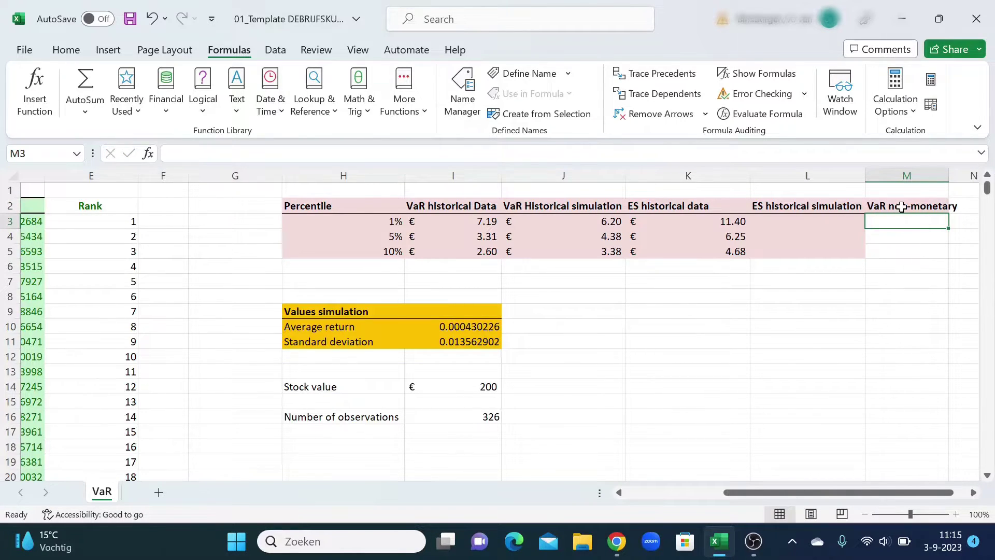
Change the fill colour of the VaR non-monetary header cell M2 to white.
click(901, 206)
click(66, 49)
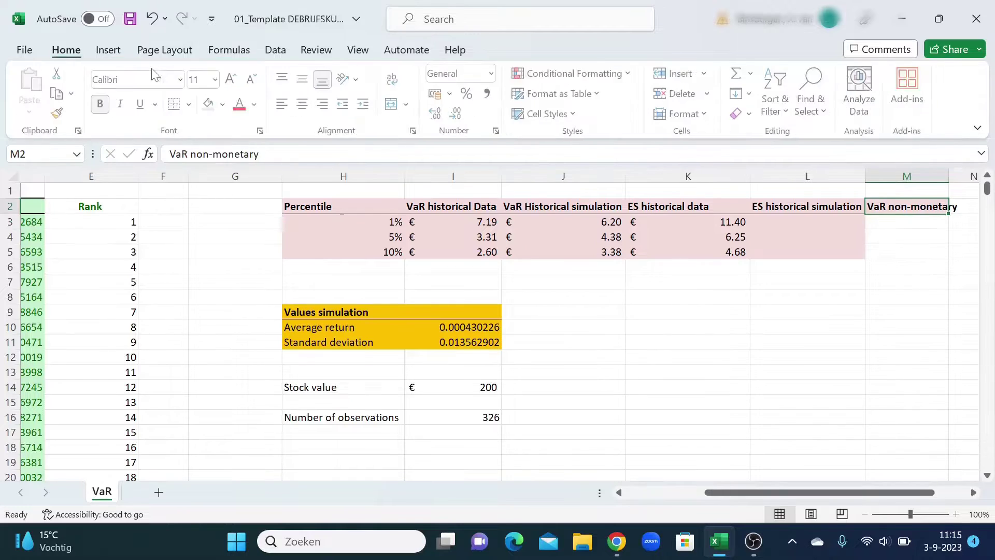
click(225, 105)
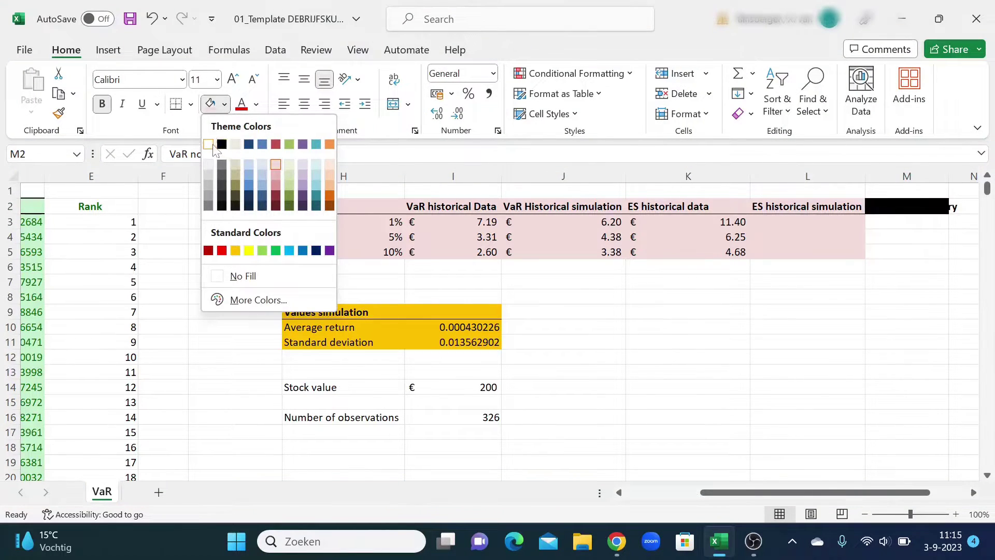
click(208, 144)
Begin the 1% non-monetary VaR formula in M3 with the PERCENTILE.INC function.
click(899, 227)
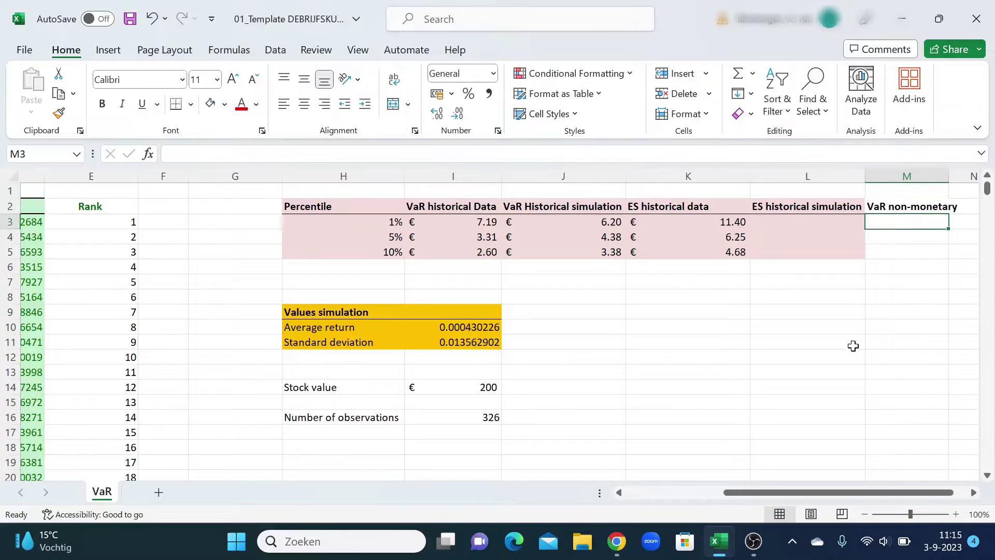
text(=)
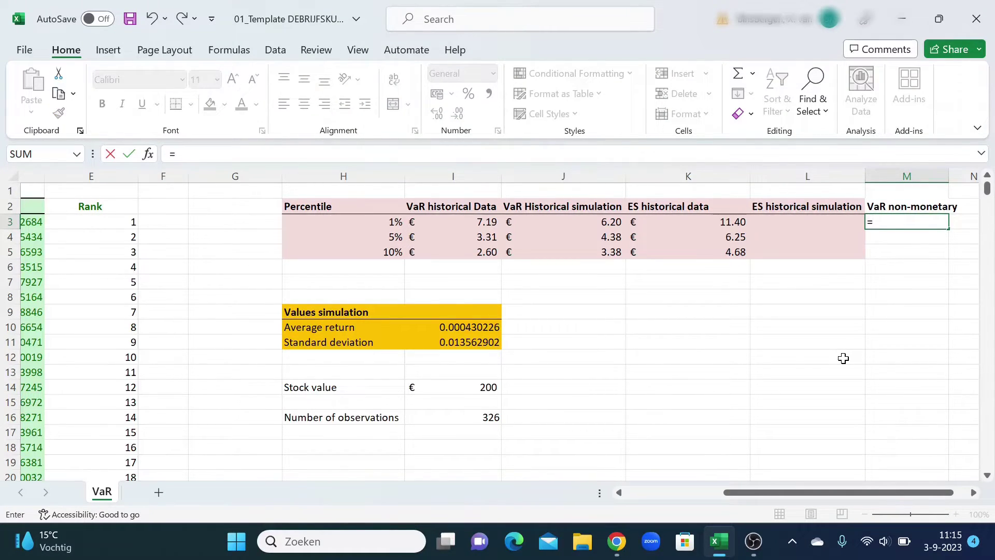
text(PERCEBRT)
key(BackSpace)
key(BackSpace)
key(BackSpace)
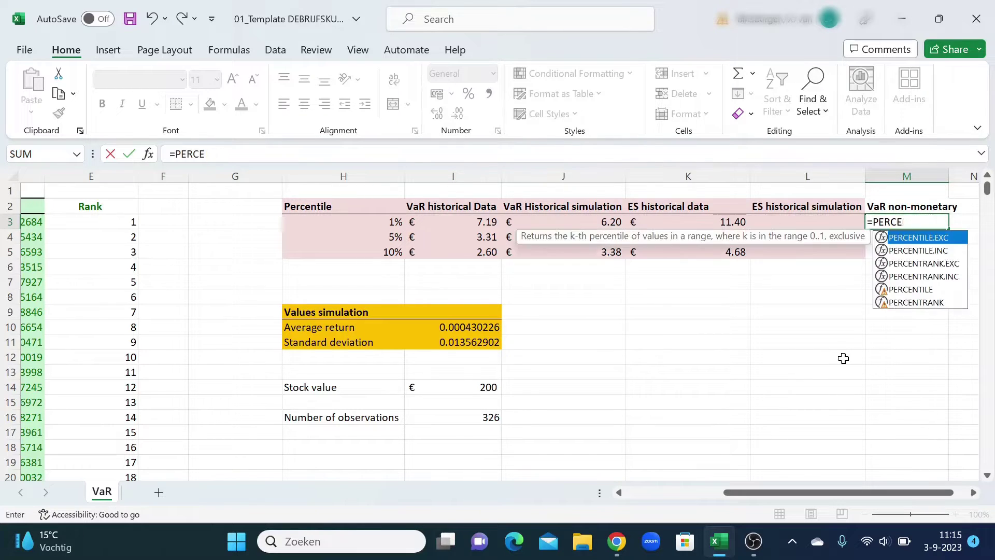
text(NTILE.INC()
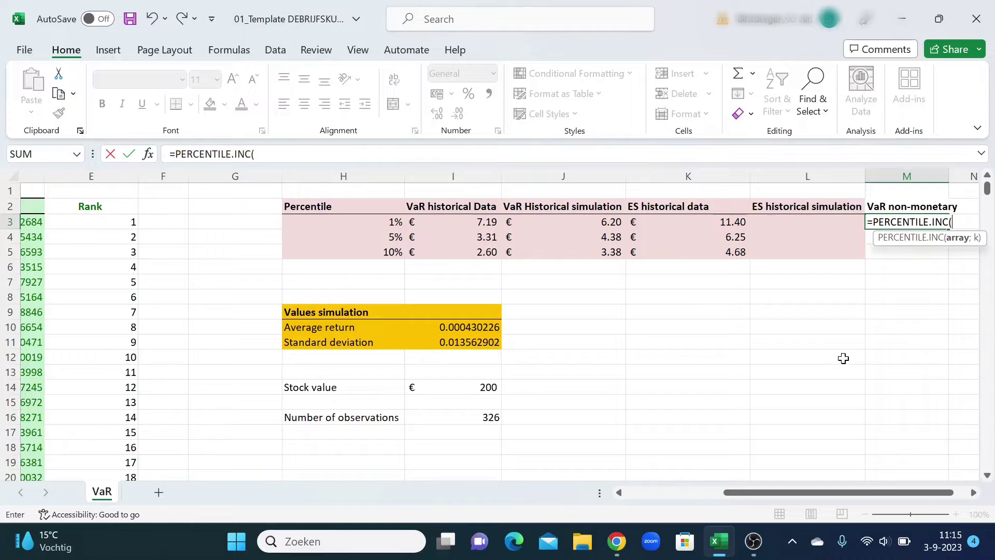
Complete the M3 formula with the sorted returns and the 1% percentile, giving =PERCENTILE.INC(C3:C328;H3).
drag(746, 499, 671, 499)
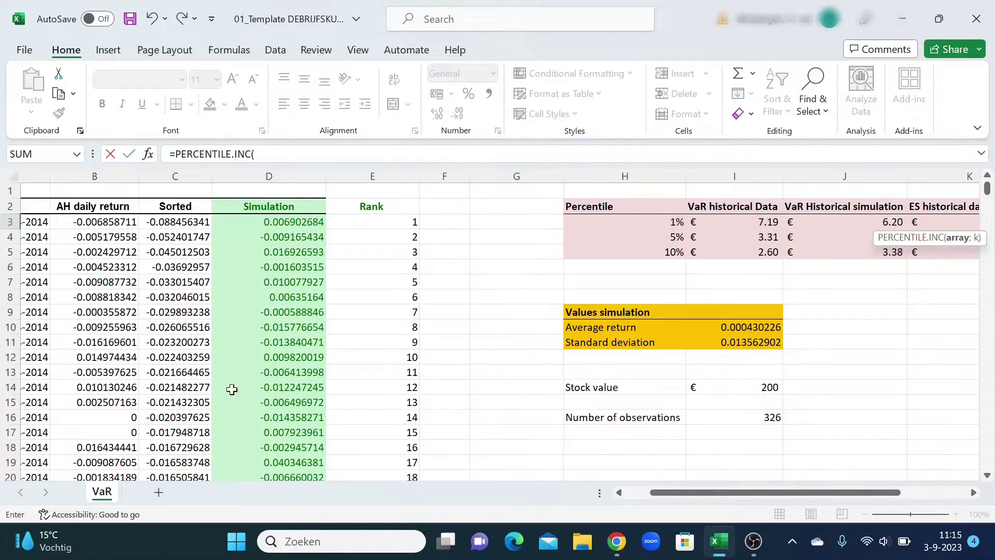
click(180, 221)
key(ctrl+shift+Down)
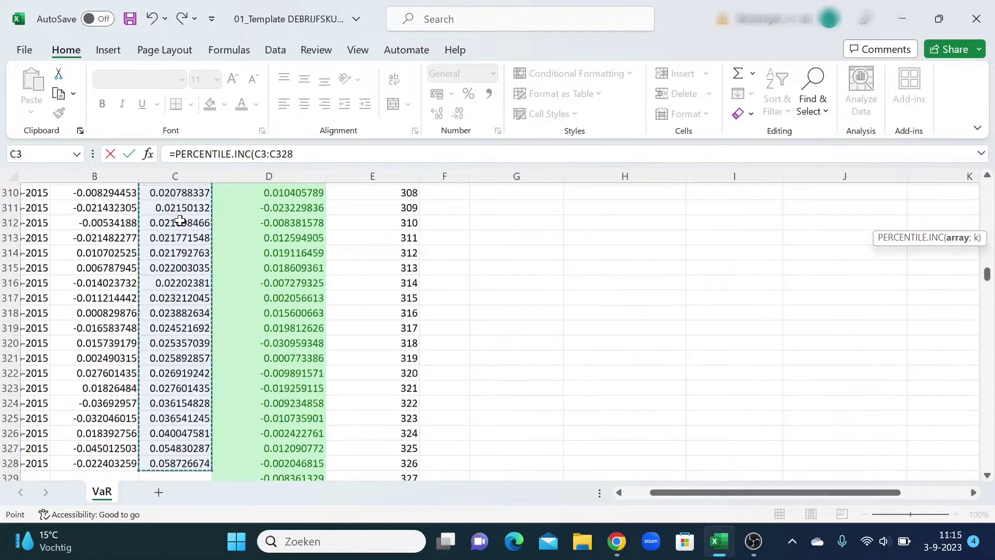
drag(762, 493, 829, 491)
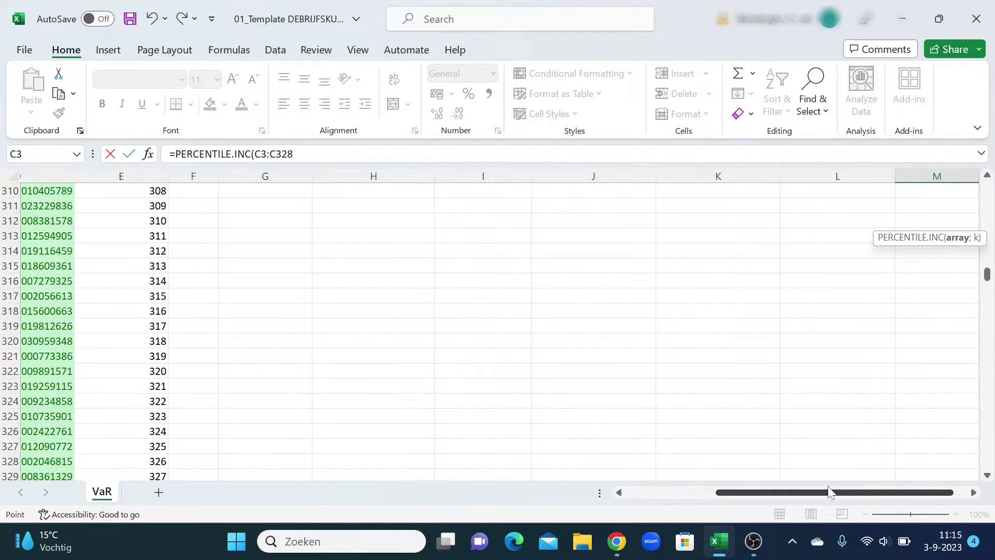
drag(987, 275, 958, 228)
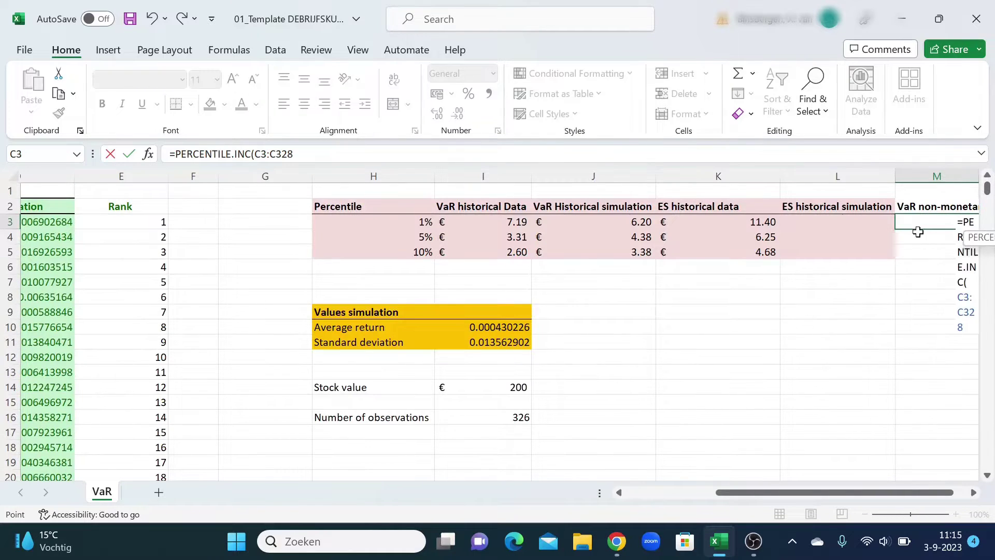
drag(790, 493, 852, 489)
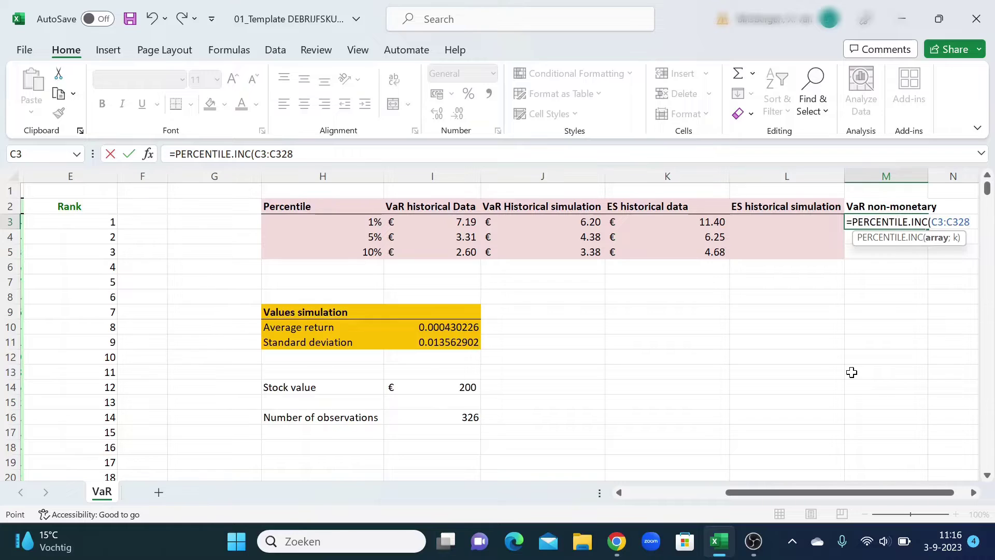
text(;)
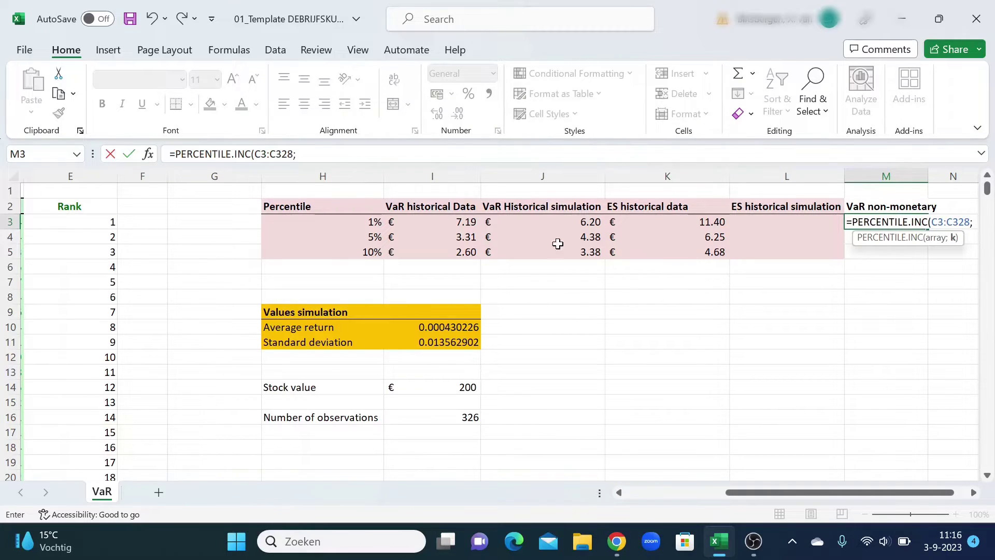
click(350, 221)
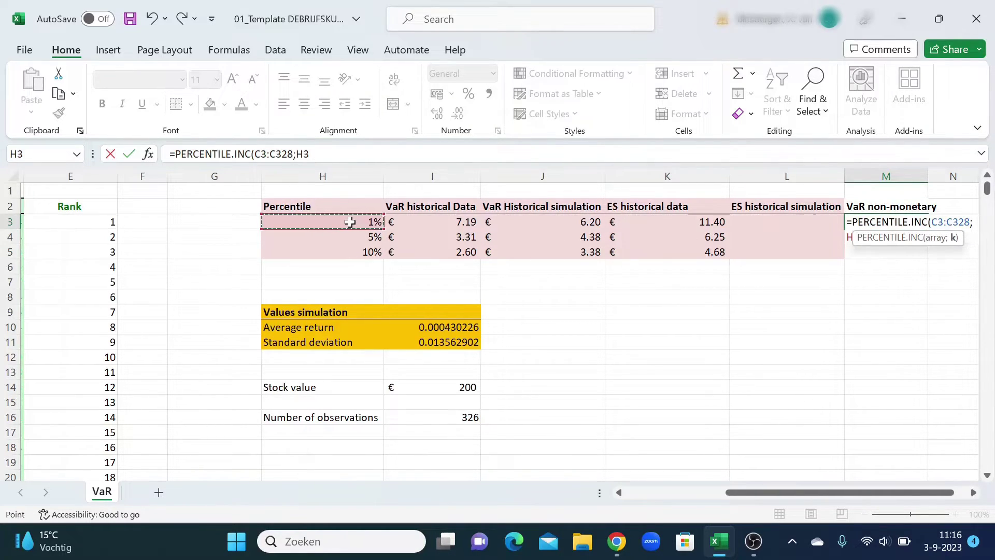
text())
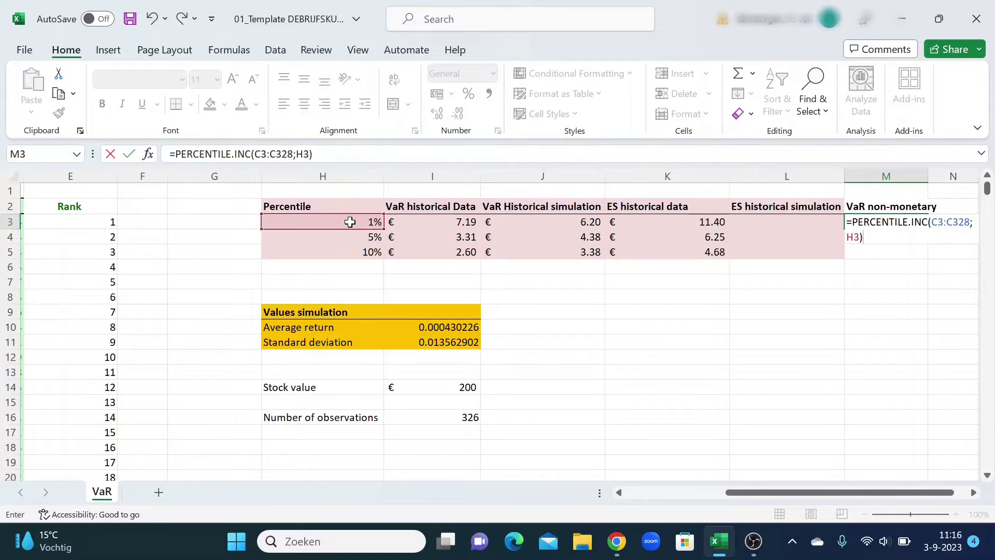
key(Return)
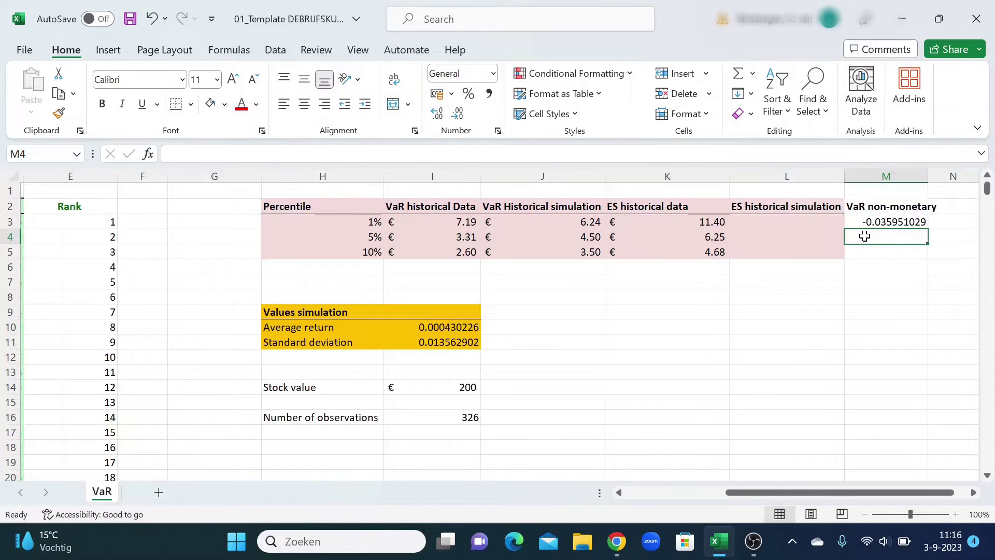
Enter the 5% non-monetary VaR of the sorted returns in M4 as =PERCENTILE.INC(C3:C328;H4).
text(=)
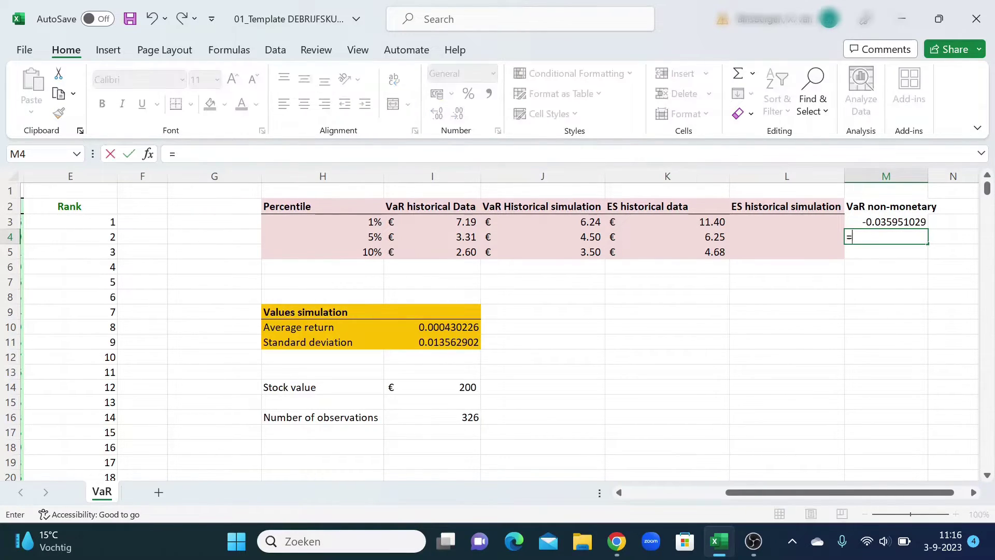
text(PERCENTILE.INC)
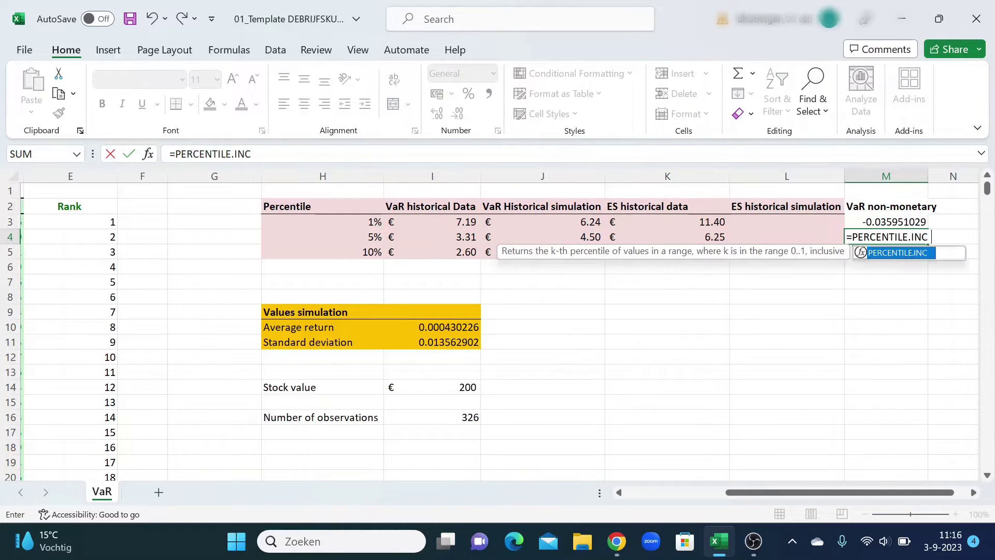
text(()
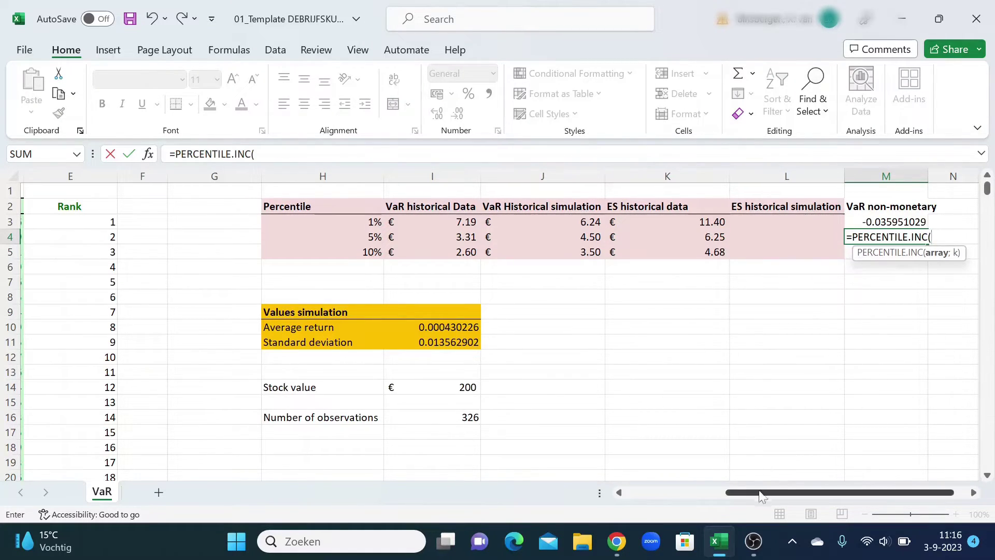
drag(748, 492, 110, 293)
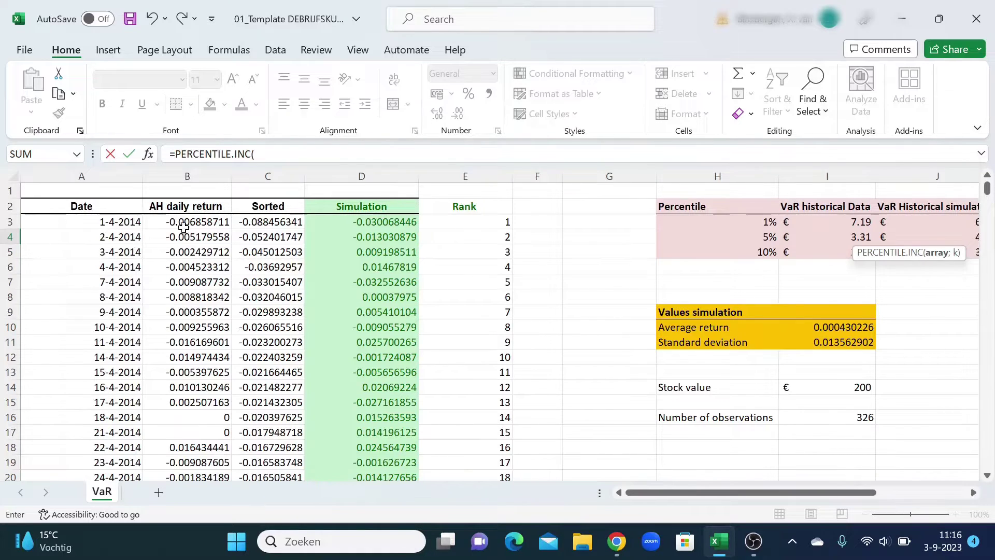
click(287, 223)
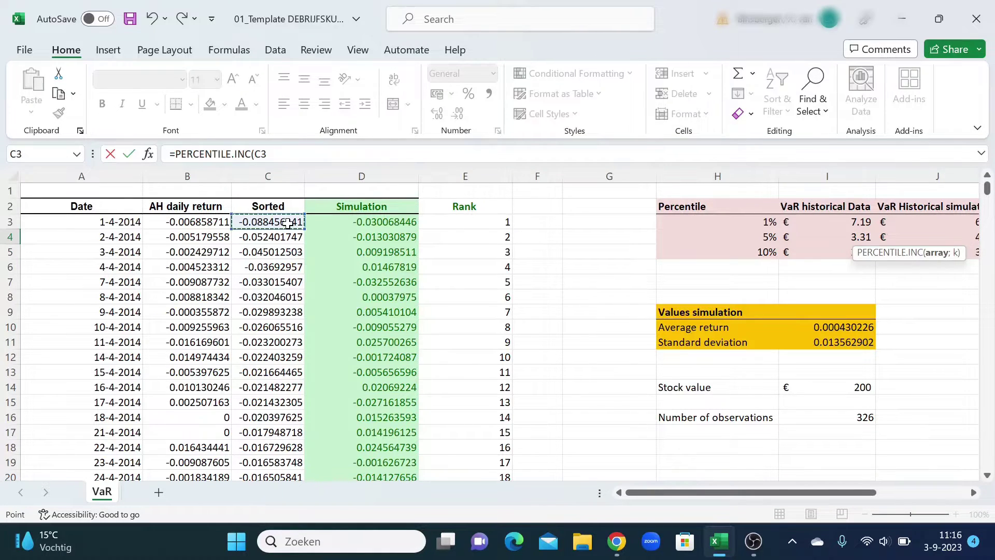
key(ctrl+shift+Down)
drag(751, 492, 841, 493)
drag(987, 274, 987, 186)
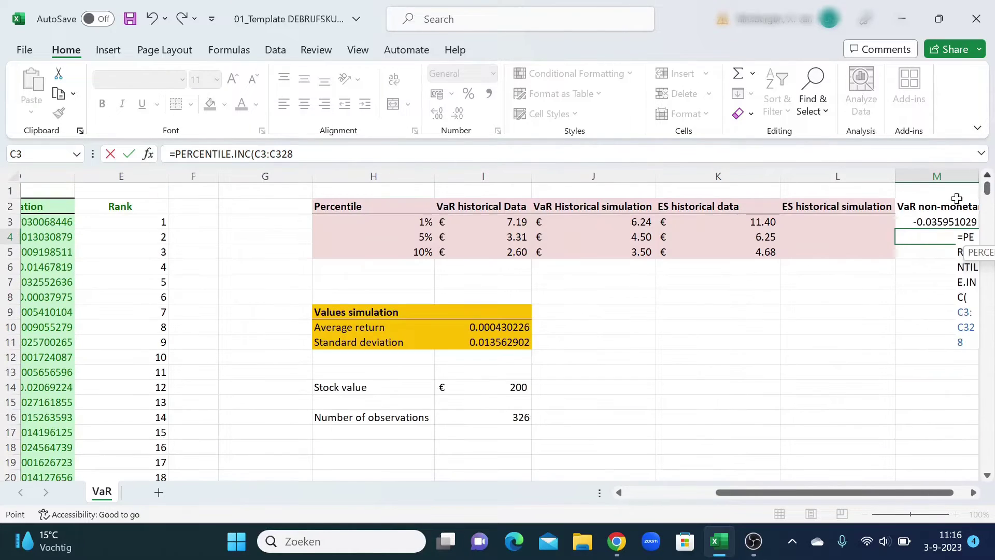
drag(841, 498, 851, 497)
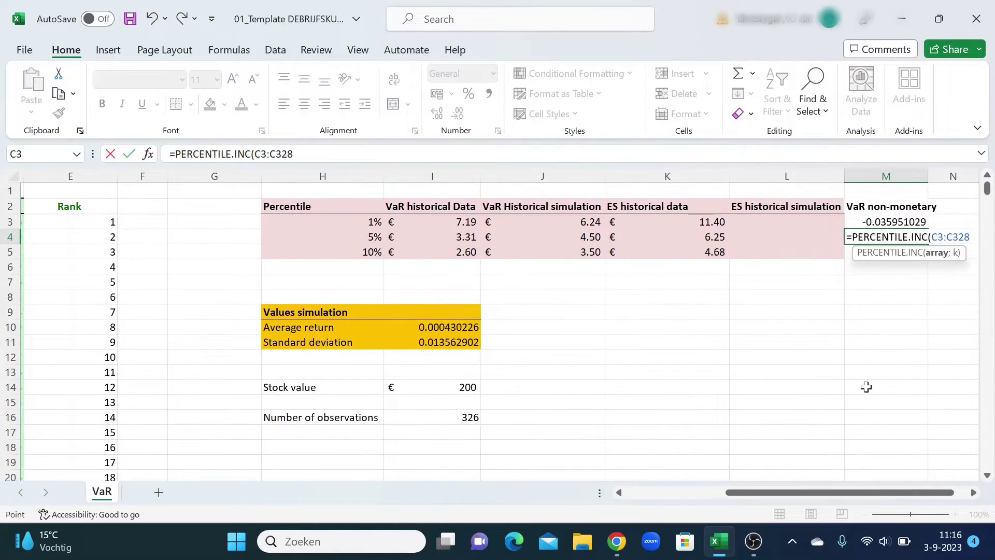
text(;)
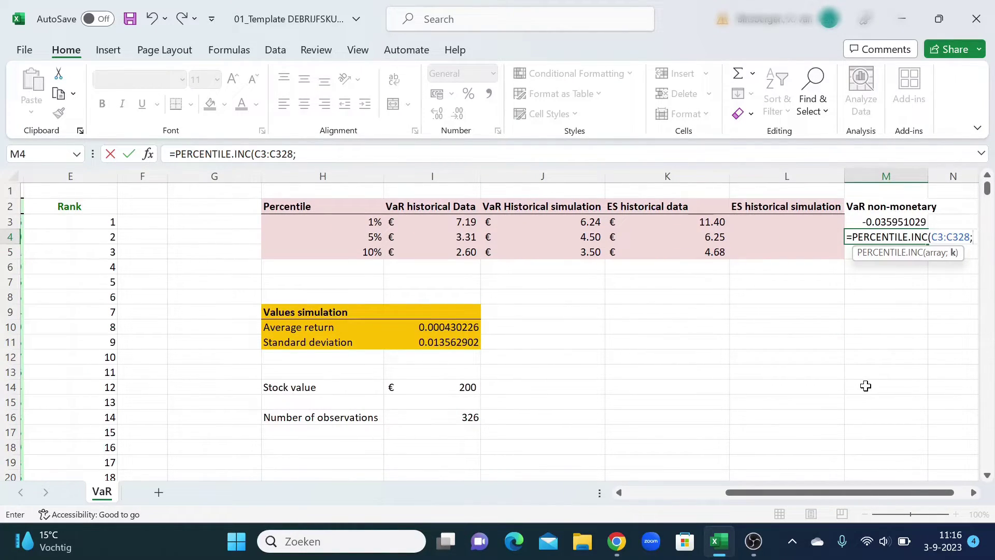
click(368, 238)
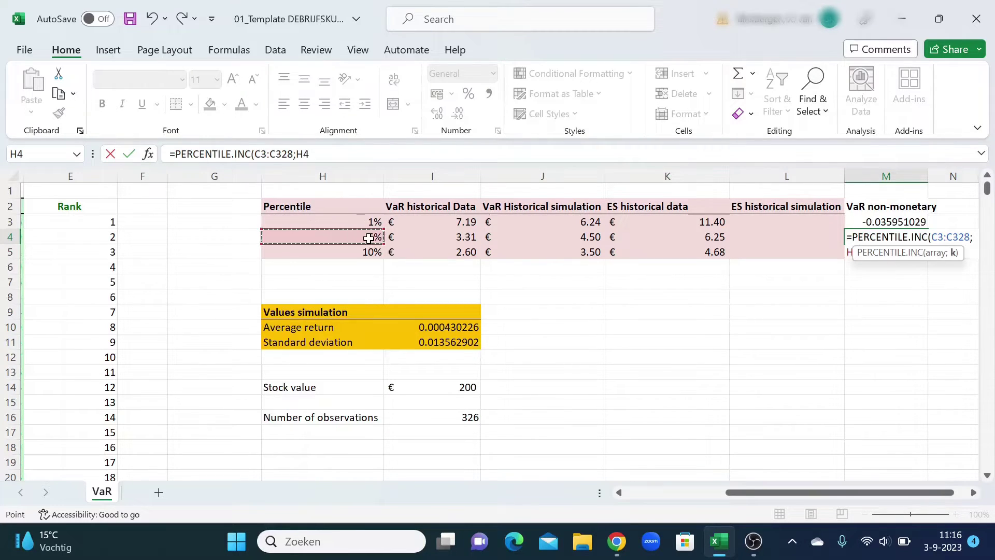
text())
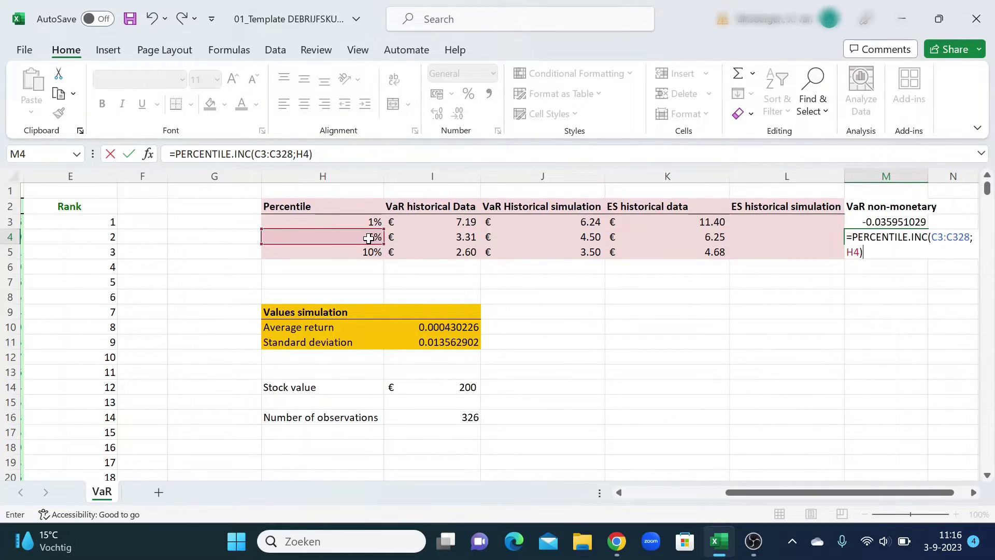
key(Return)
Begin the 10% non-monetary VaR formula in M5 with the PERCENTILE.INC function.
text(=)
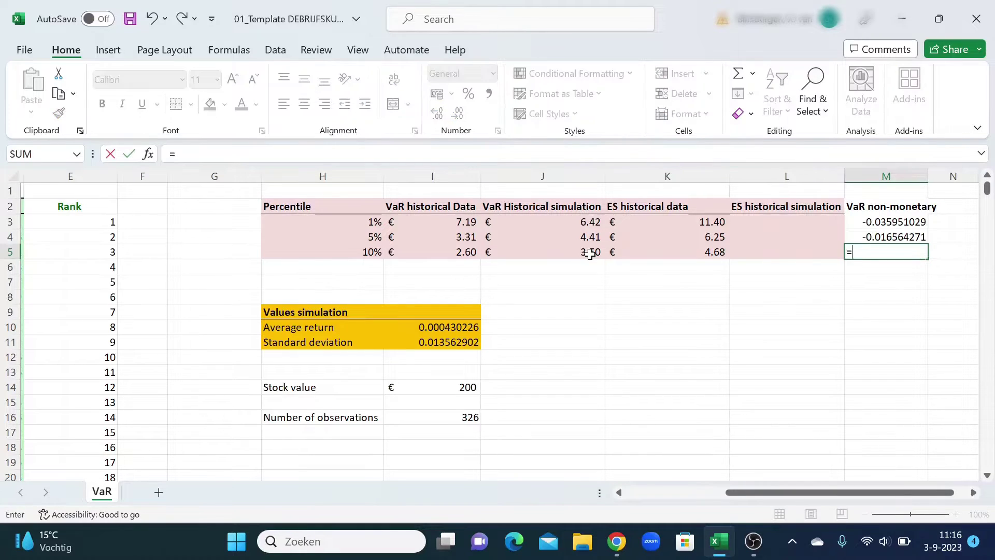
text(Per)
text(ERCENR)
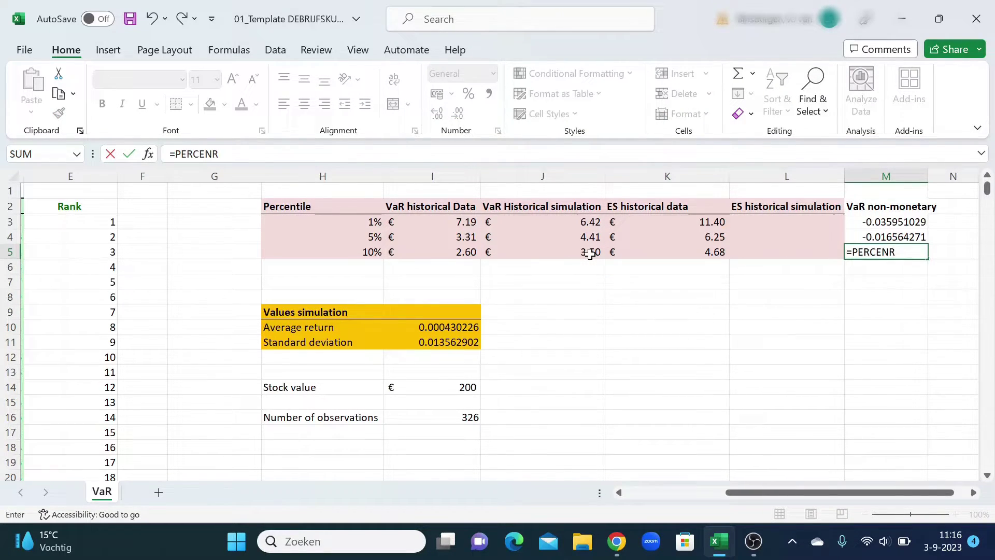
key(BackSpace)
text(TI)
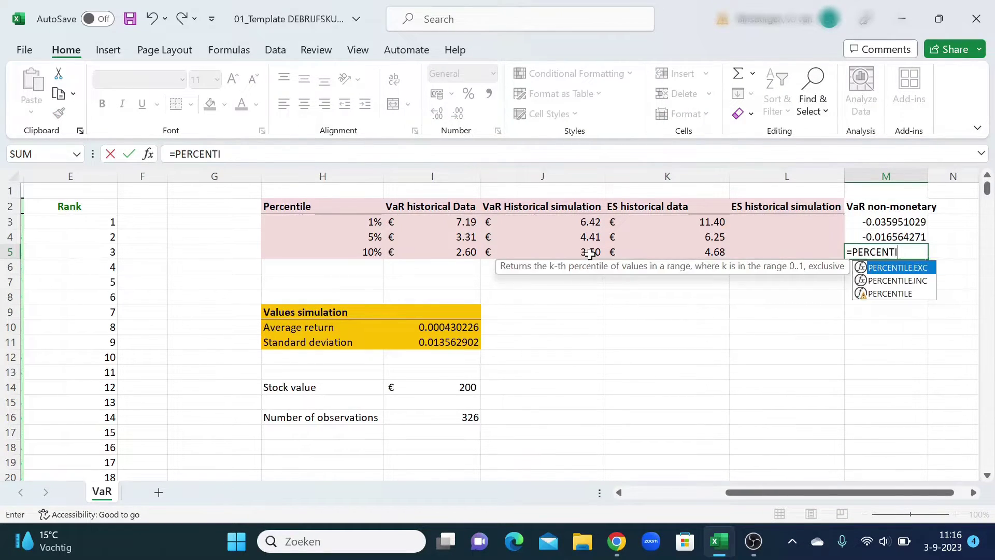
text(LE.INC)
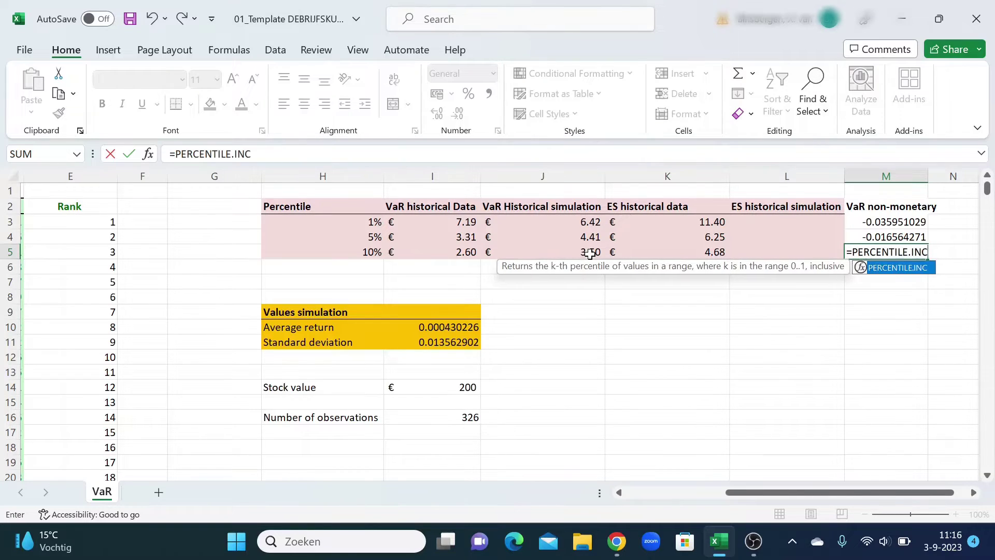
text(()
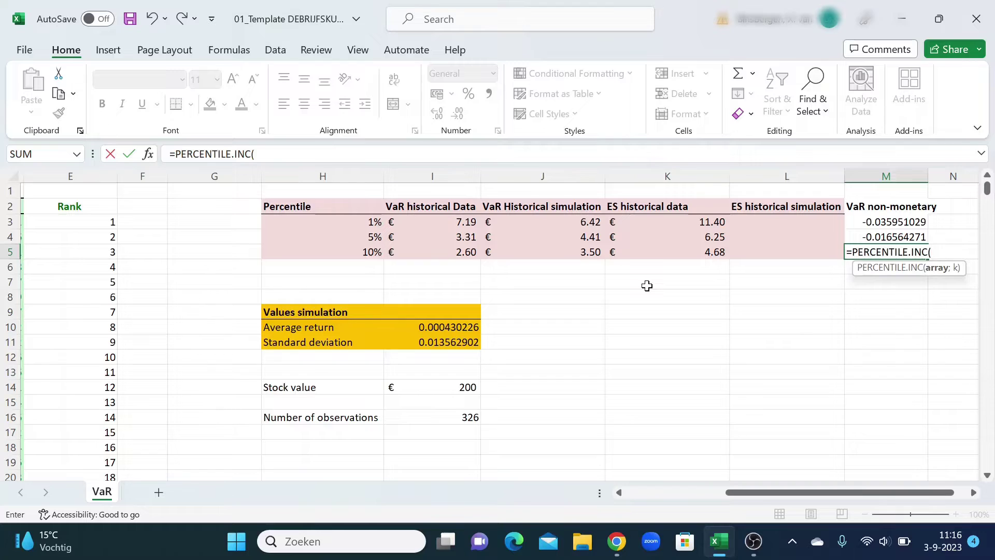
Complete the M5 formula with the sorted returns and the 10% percentile, giving =PERCENTILE.INC(C3:C328;H5).
drag(757, 492, 658, 492)
click(273, 222)
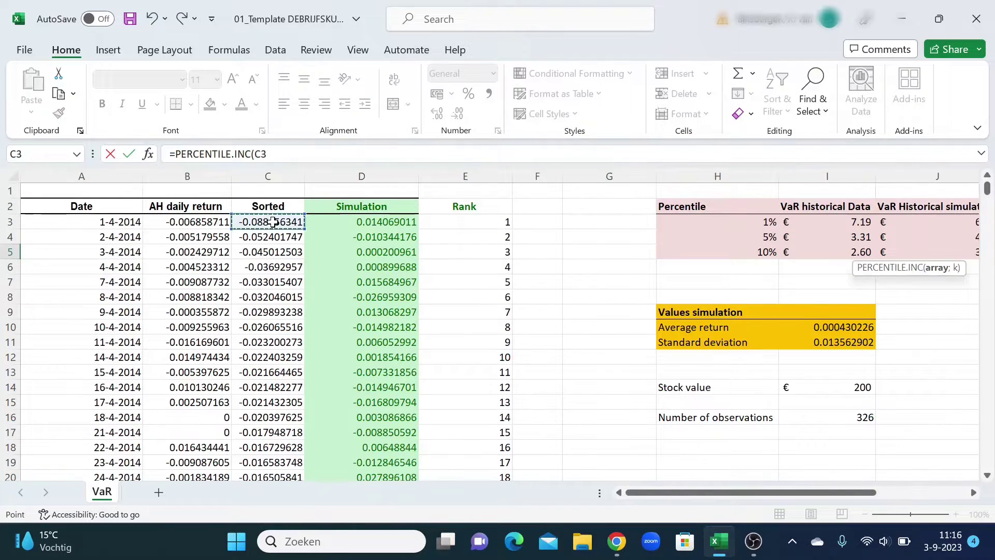
key(ctrl+shift+Down)
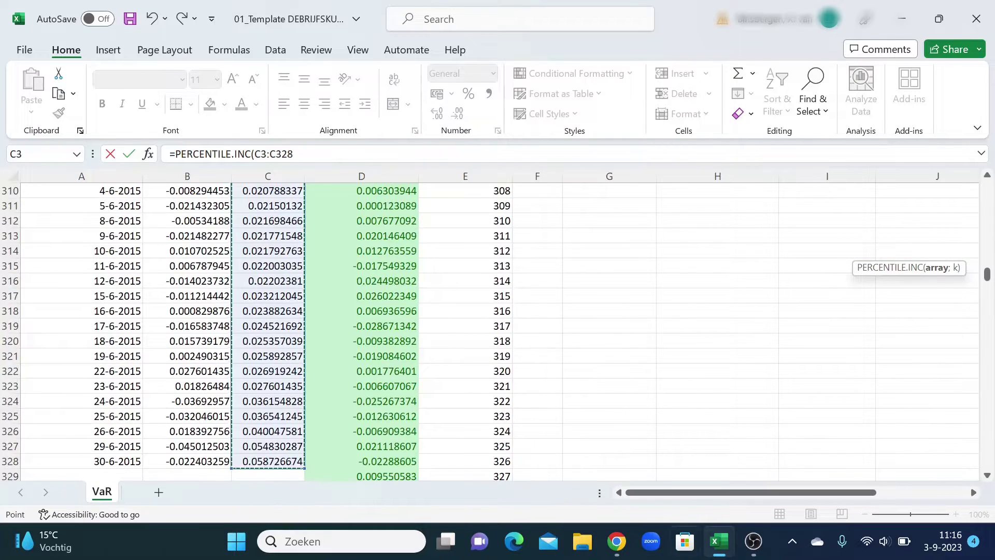
drag(648, 492, 738, 492)
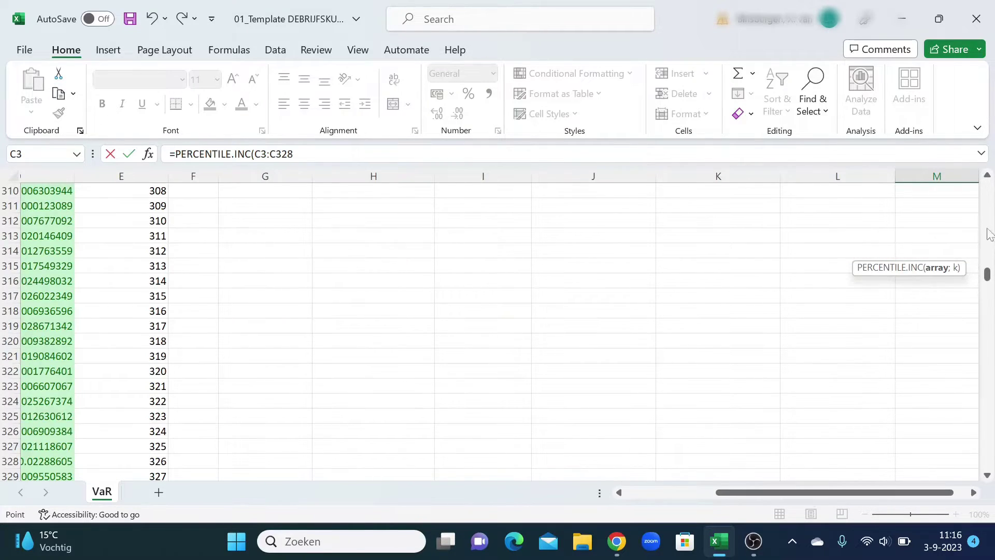
drag(988, 273, 982, 171)
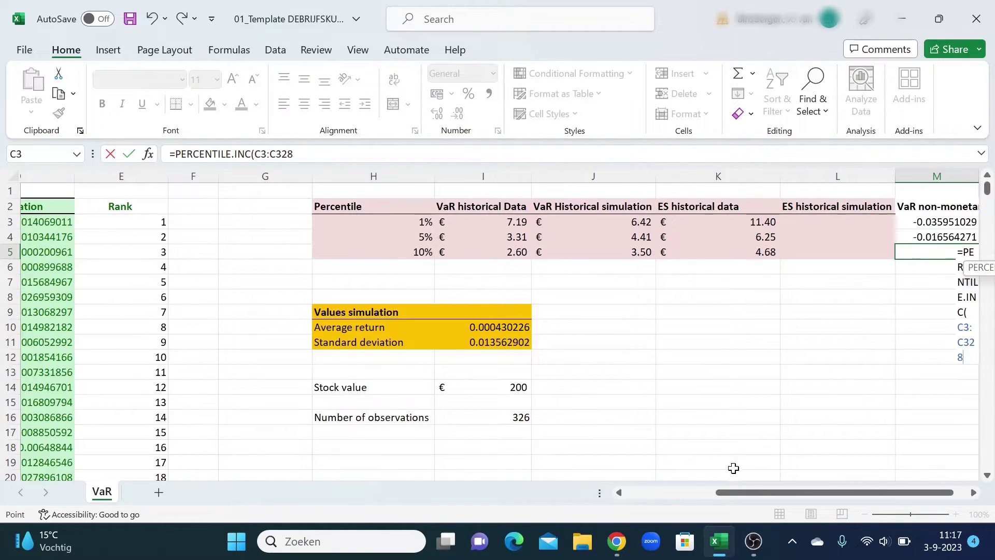
drag(758, 492, 768, 493)
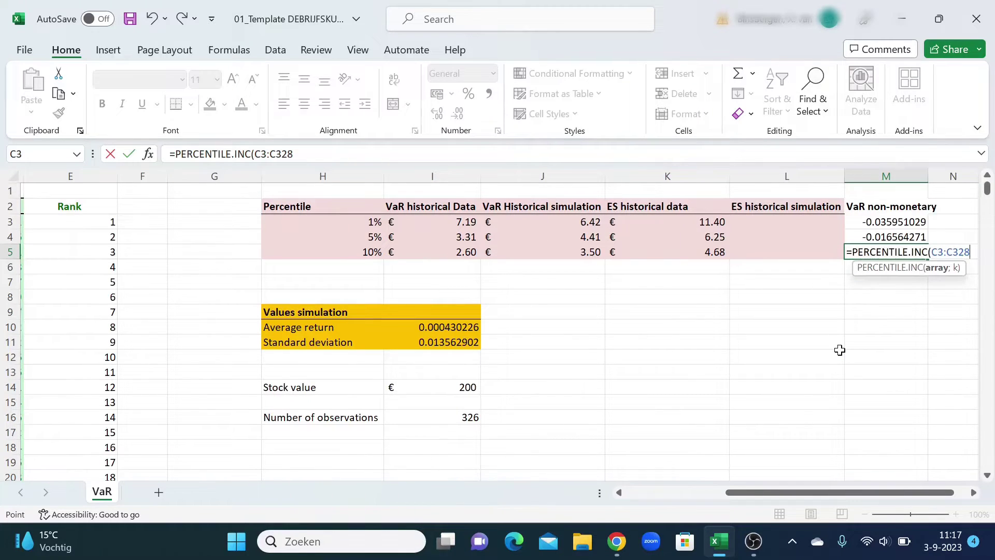
text(;)
click(363, 265)
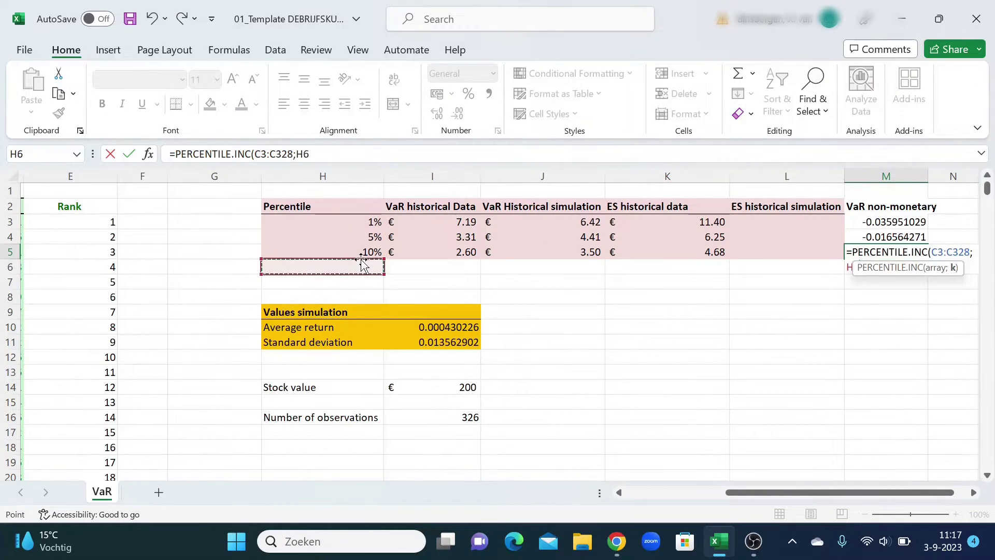
click(369, 252)
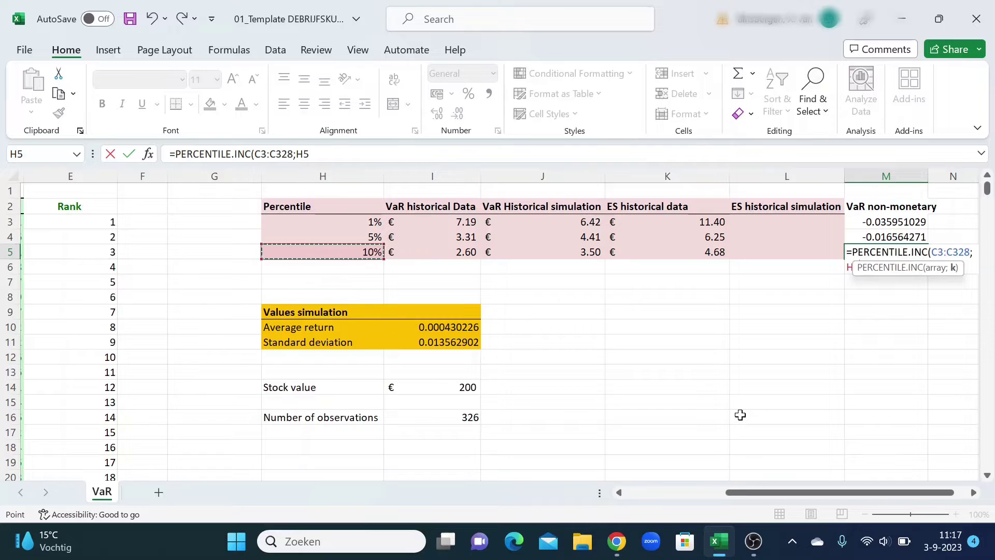
text())
key(Return)
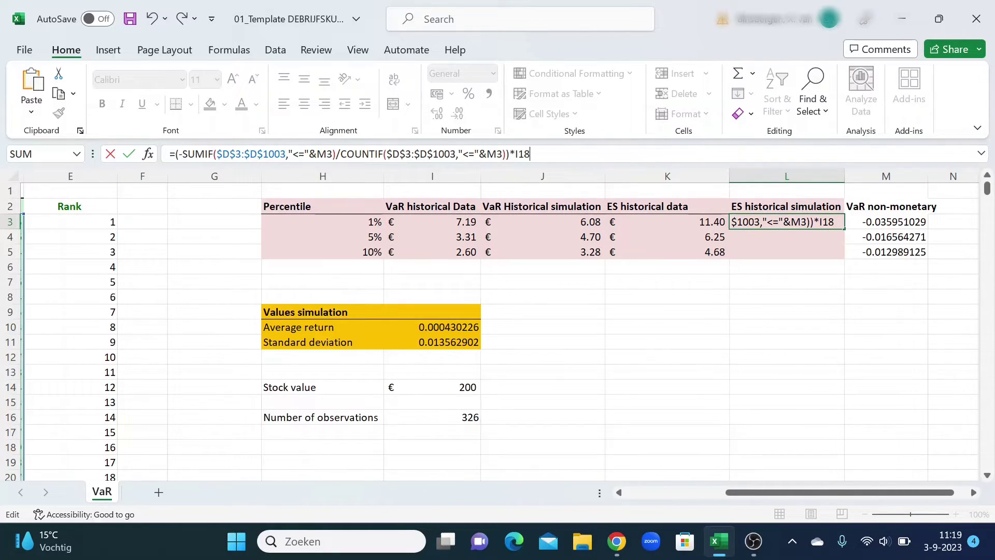
Replace the comma separators in the SUMIF and COUNTIF functions of the L3 ES simulation formula with semicolons.
click(286, 154)
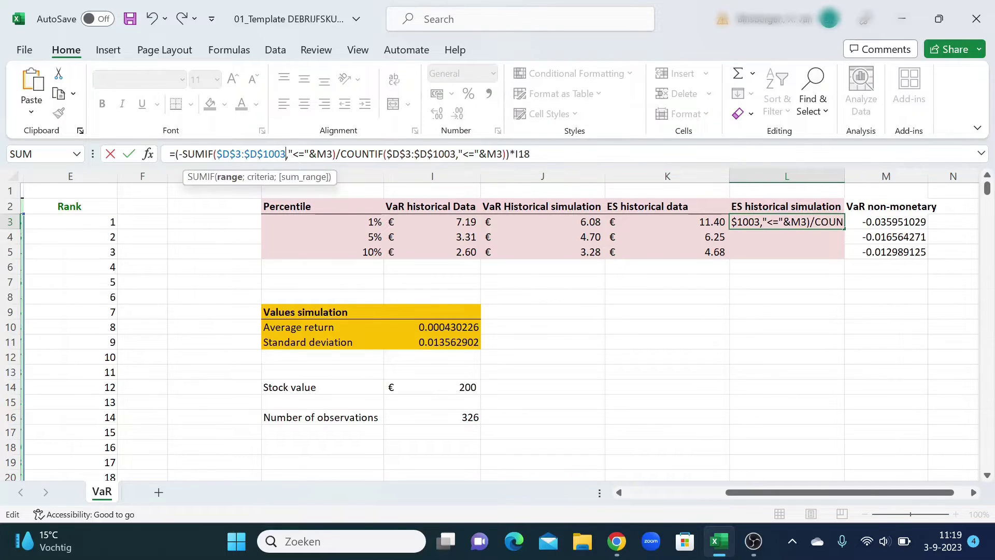
key(BackSpace)
text(;)
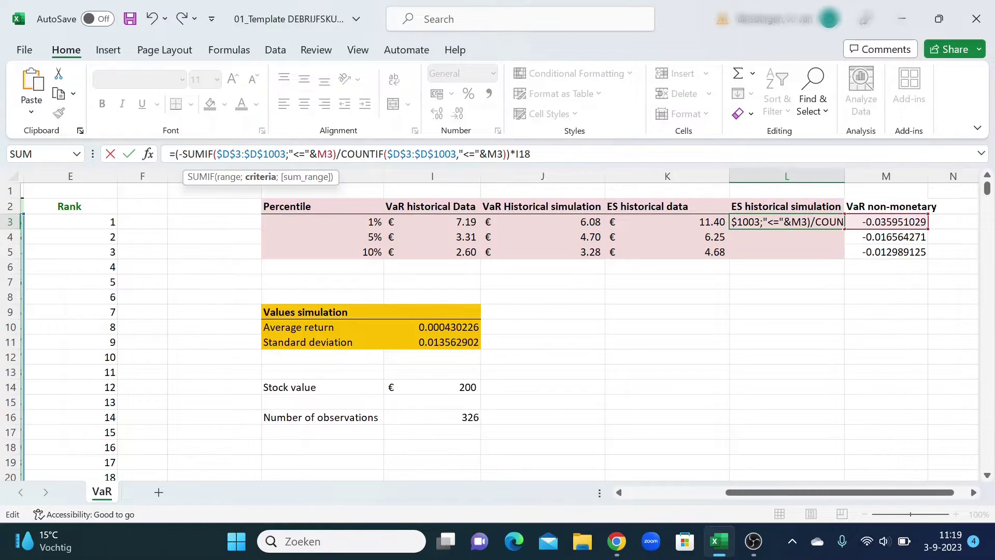
click(458, 154)
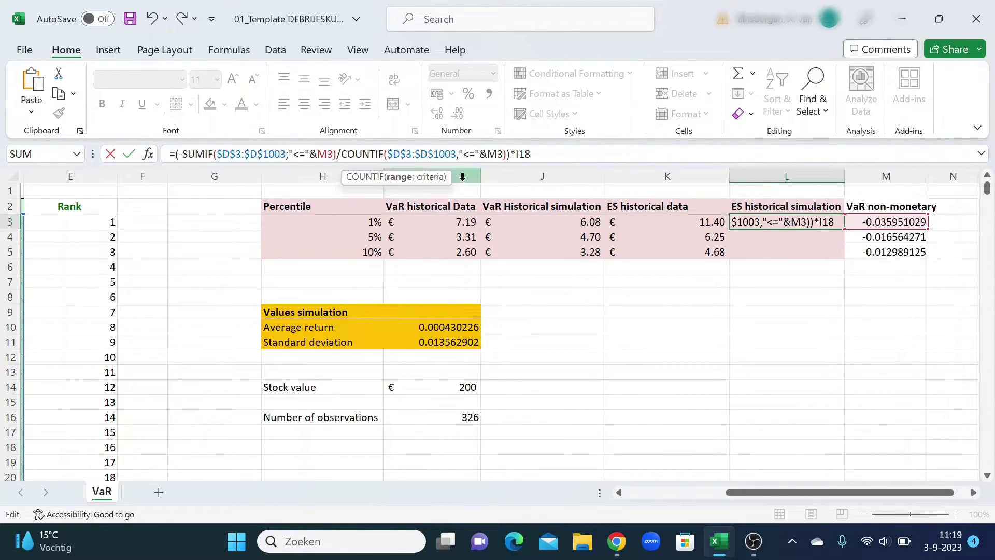
key(BackSpace)
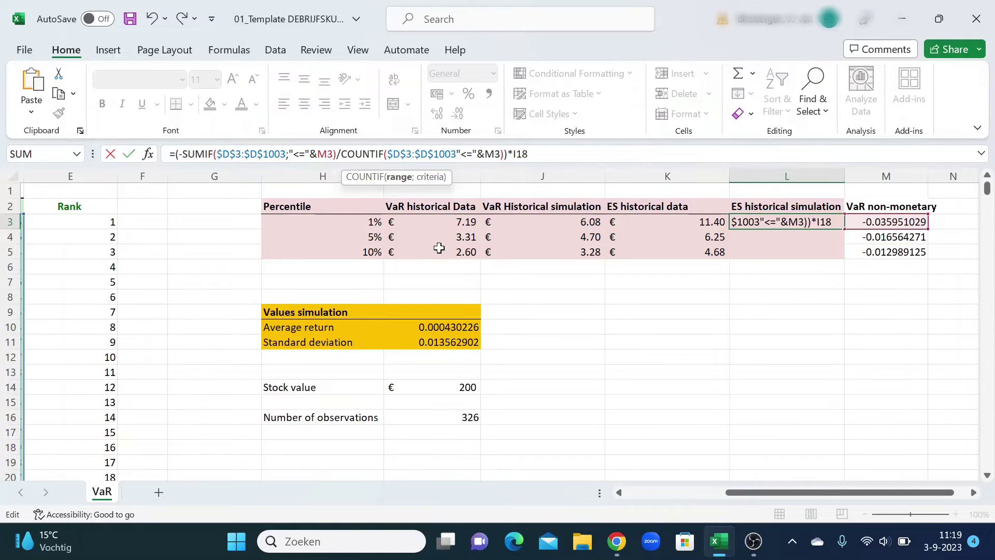
text(;)
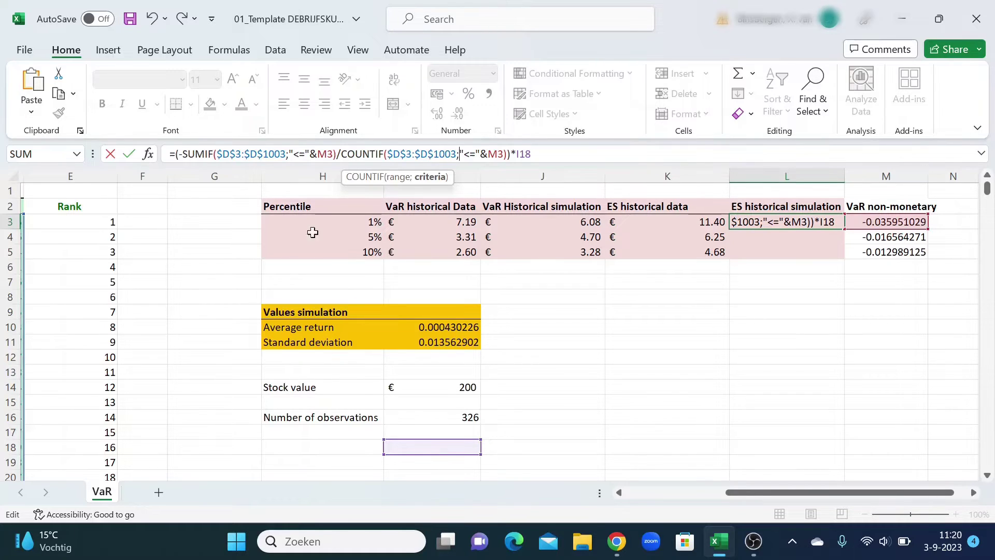
mouse_move(738, 496)
mouse_down()
mouse_move(706, 496)
mouse_move(746, 497)
mouse_move(722, 497)
mouse_up()
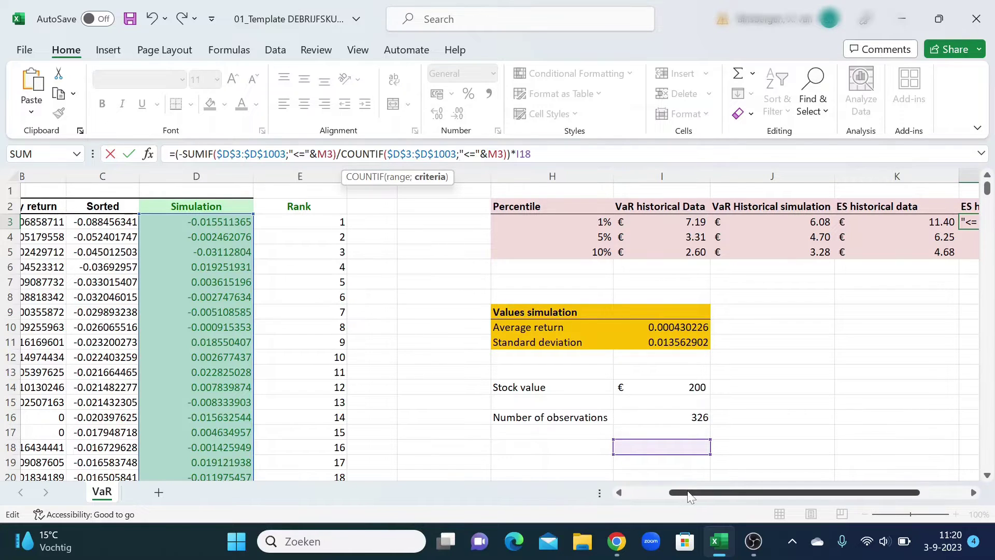
drag(688, 495, 752, 499)
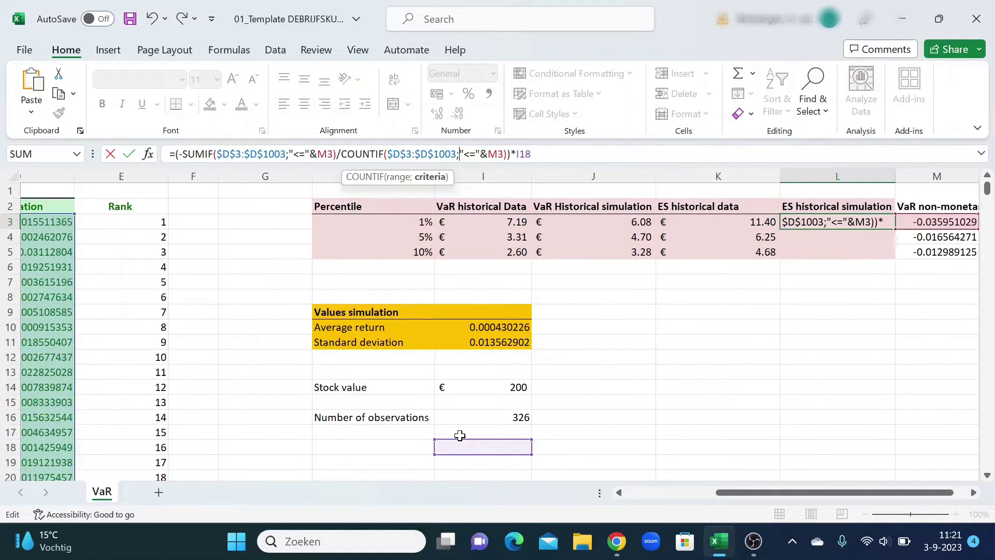
Change the final multiplier of the L3 formula to the stock value in I14 and enter the formula.
key(End)
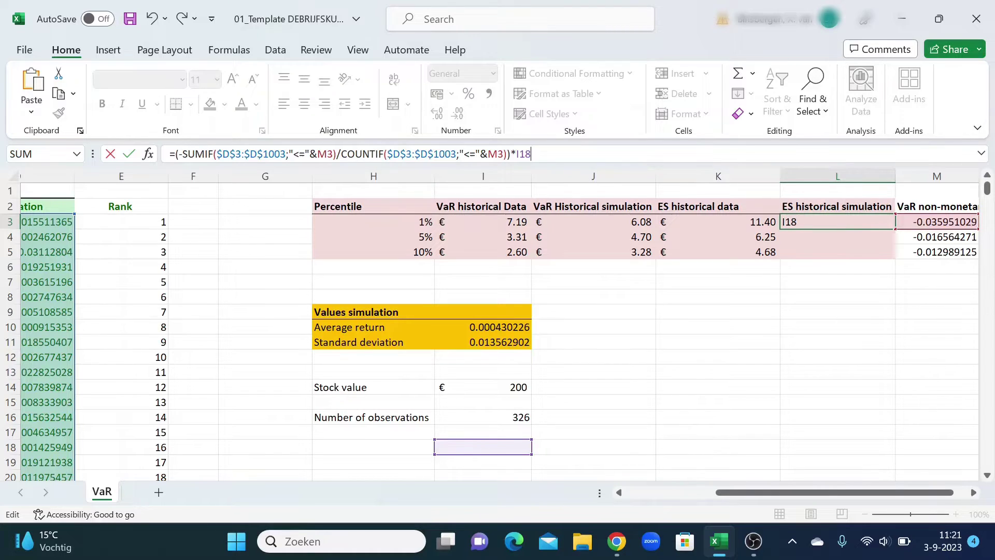
key(BackSpace)
key(BackSpace)
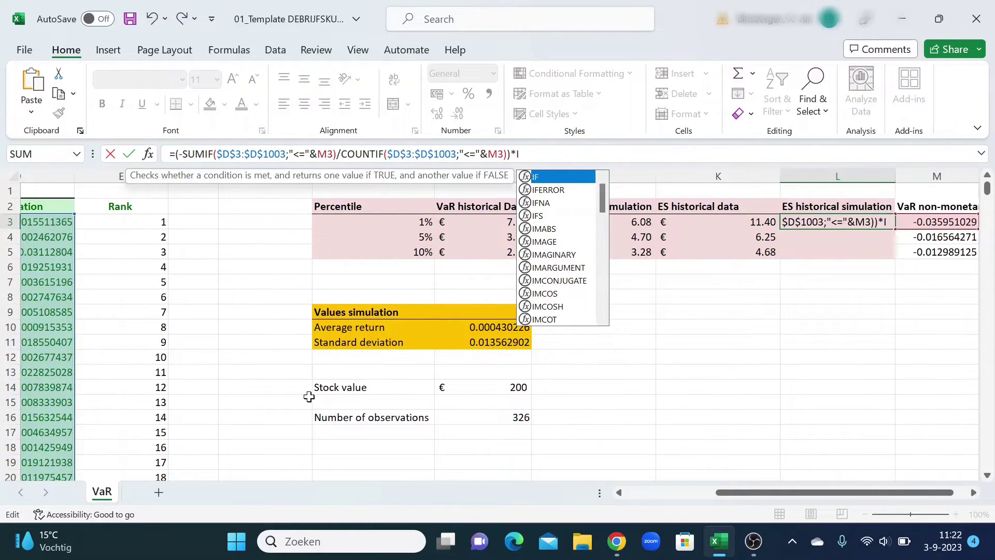
text(14)
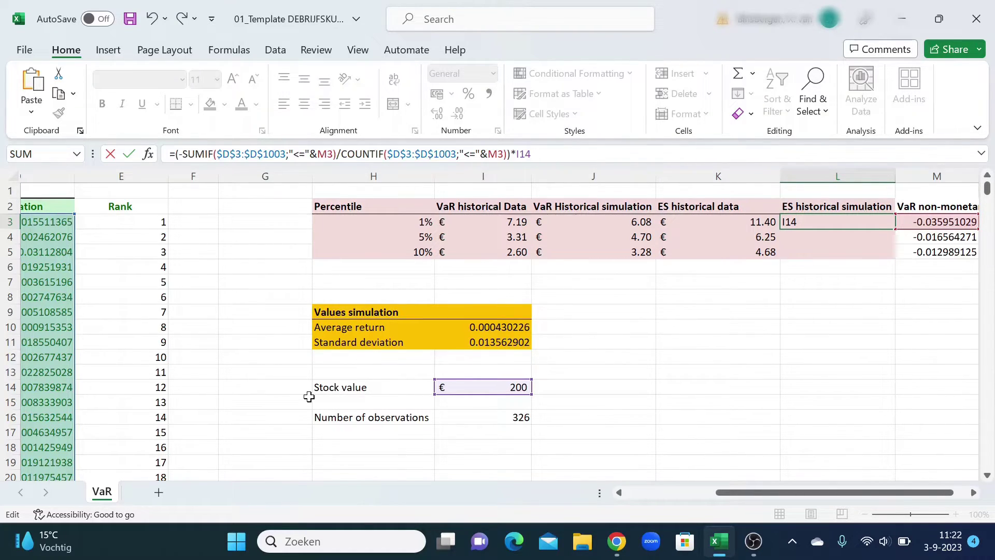
key(Return)
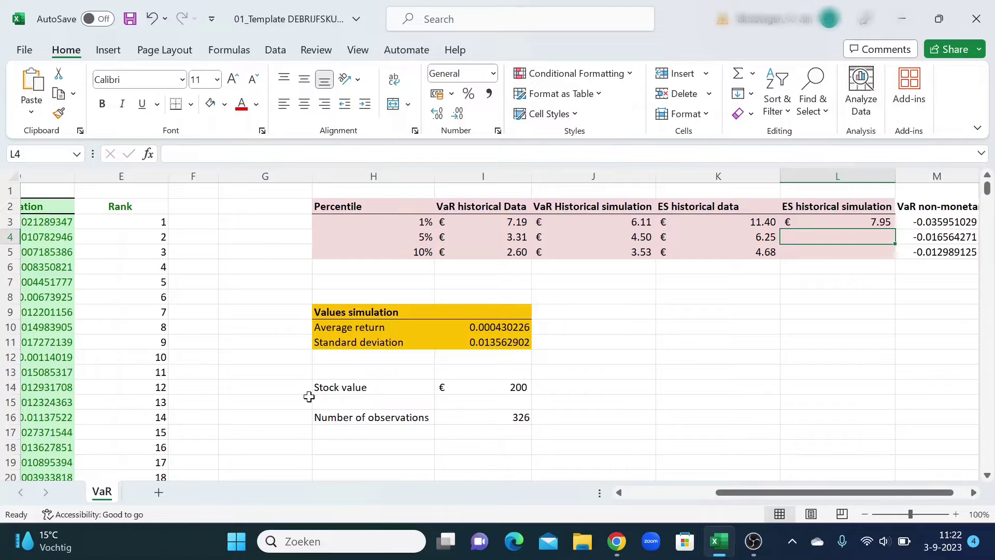
Inspect the cell references used by the 1% ES simulation formula in L3.
click(810, 223)
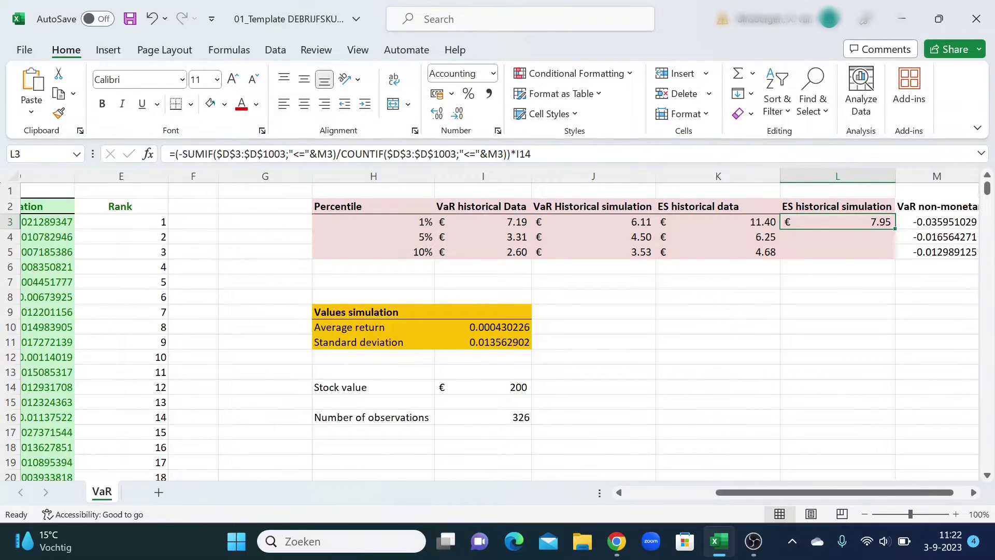
key(F2)
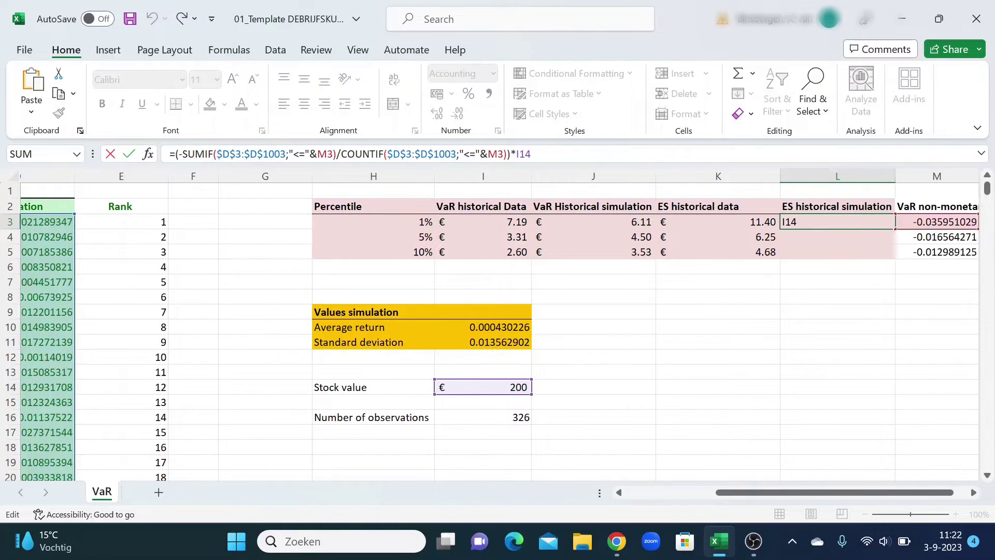
key(Return)
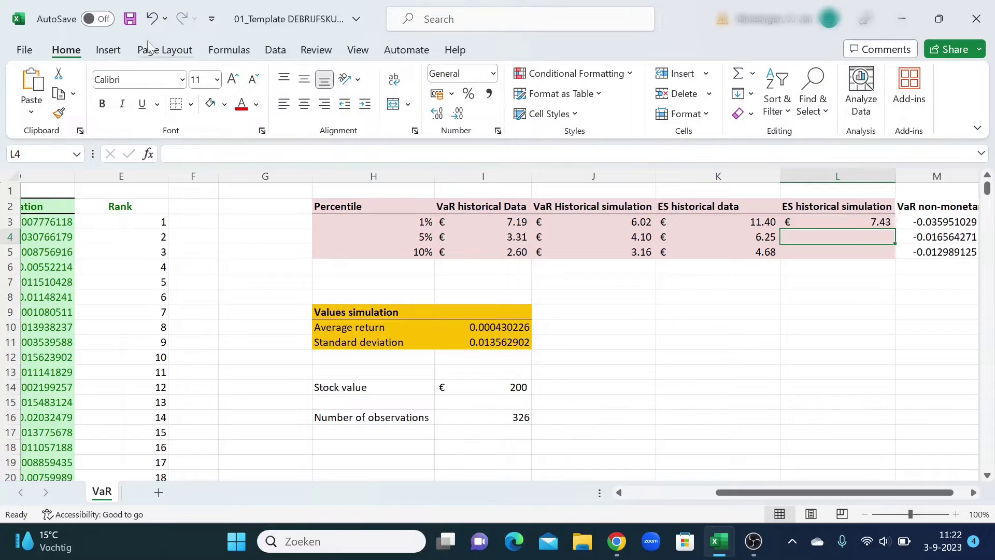
Recalculate the workbook several times to redraw the simulated returns and watch the VaR and ES simulation values.
click(229, 49)
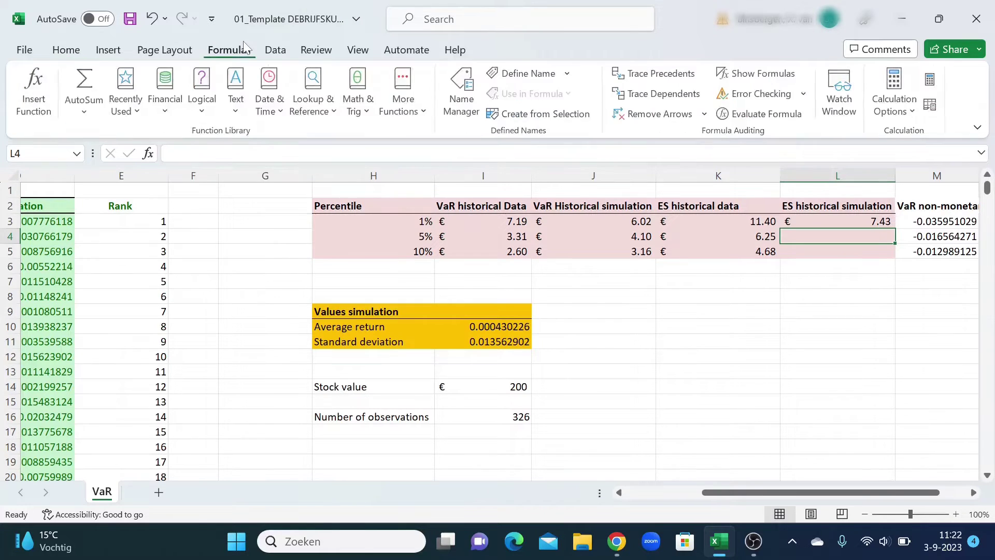
click(931, 81)
click(932, 80)
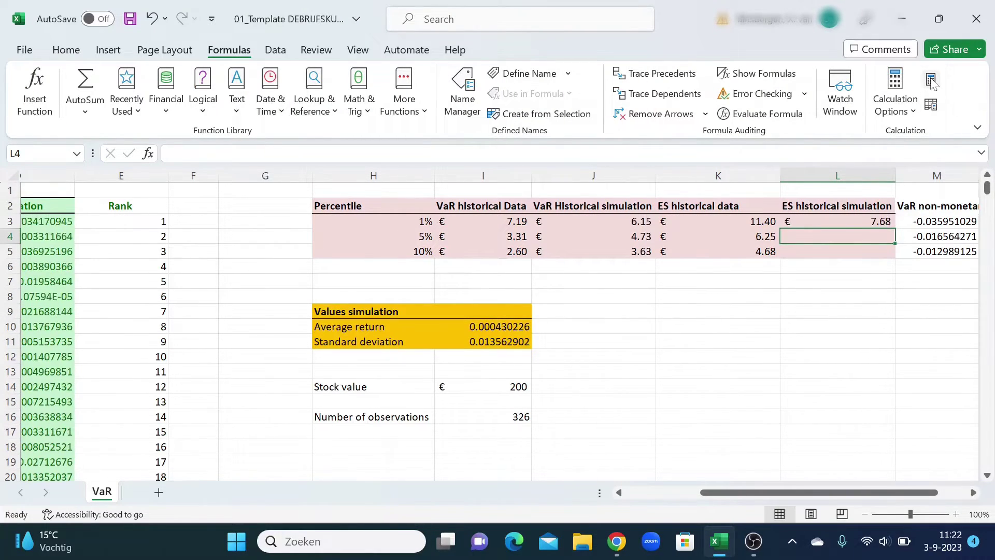
click(931, 81)
click(931, 80)
click(931, 81)
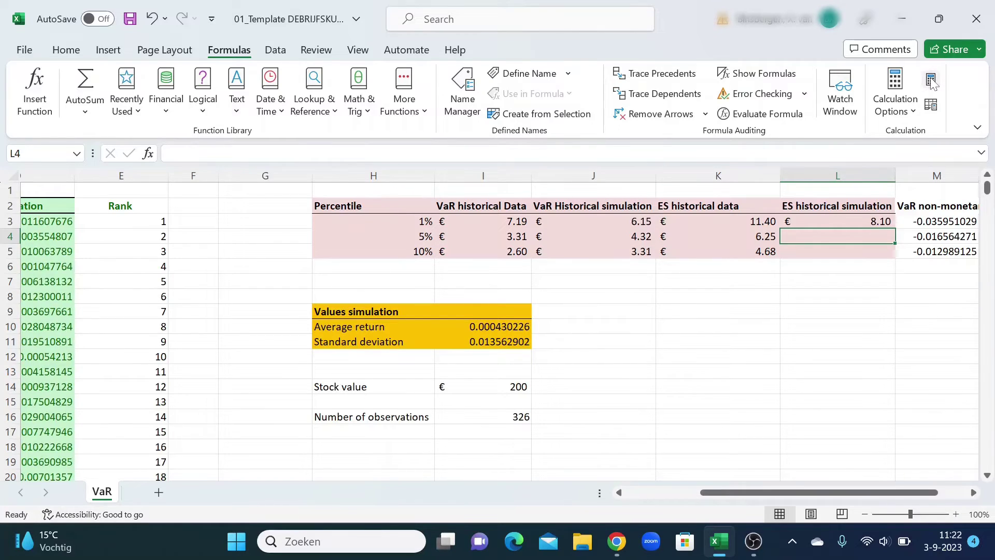
click(931, 81)
Select the 1% ES simulation cell L3 and recalculate repeatedly to check its result across new simulations, finishing on L4.
click(850, 220)
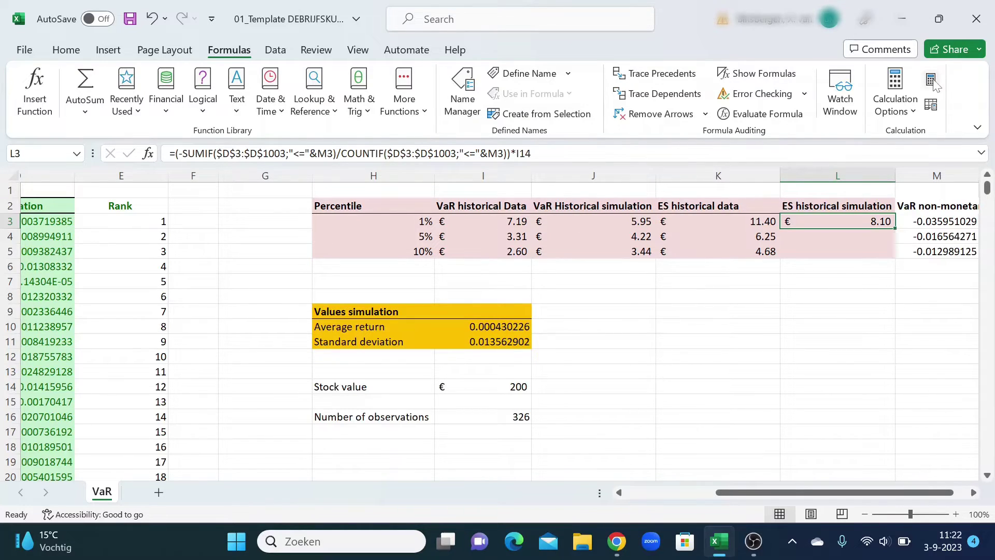
click(931, 80)
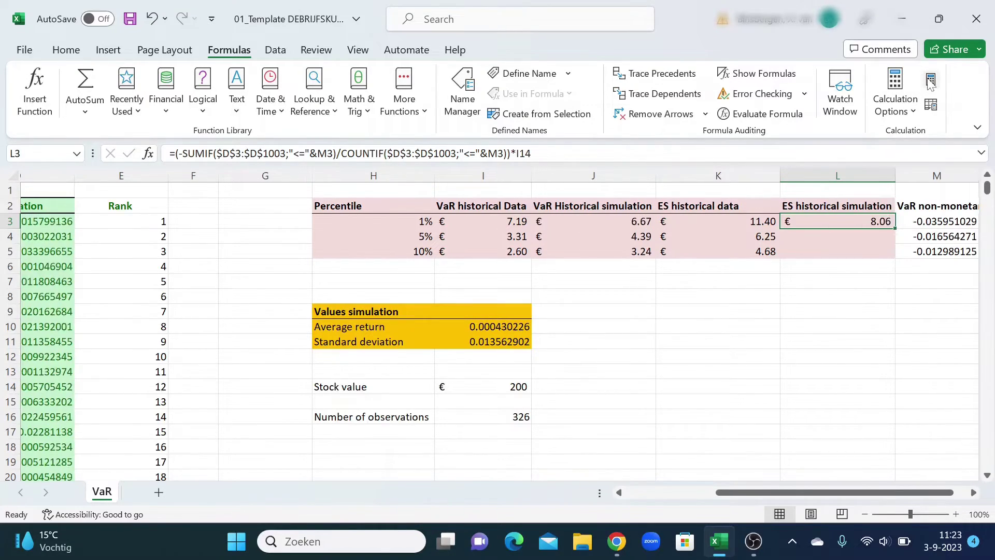
click(931, 80)
click(931, 80)
click(930, 80)
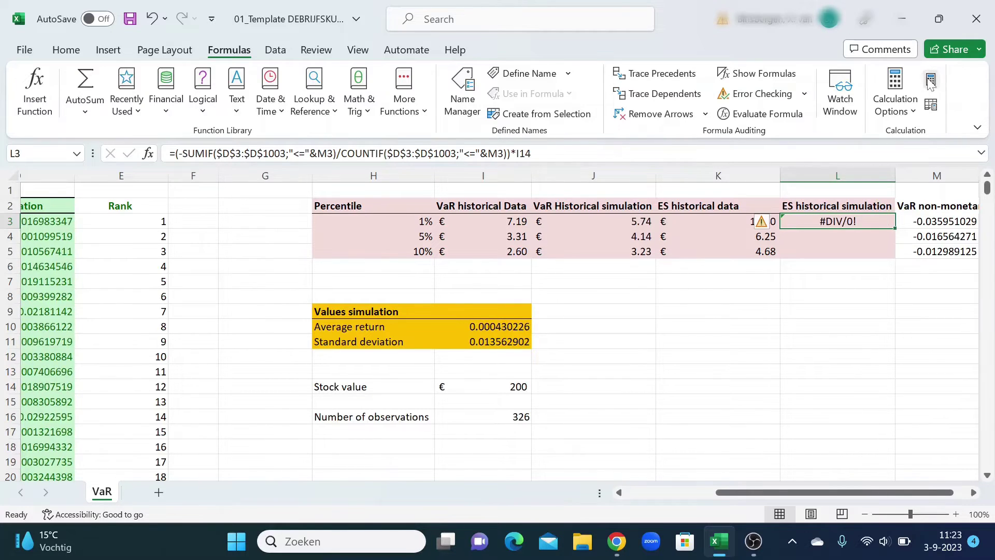
click(931, 80)
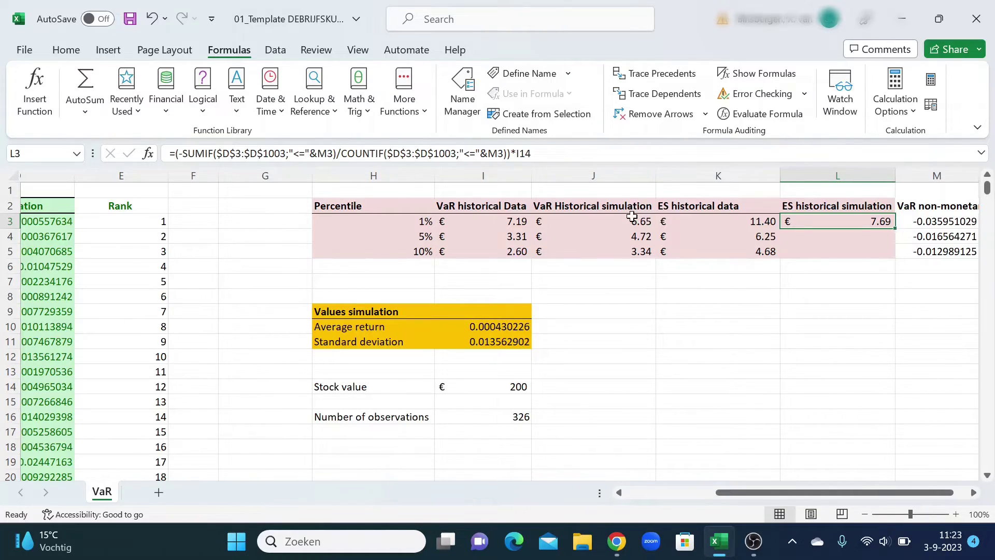
click(809, 237)
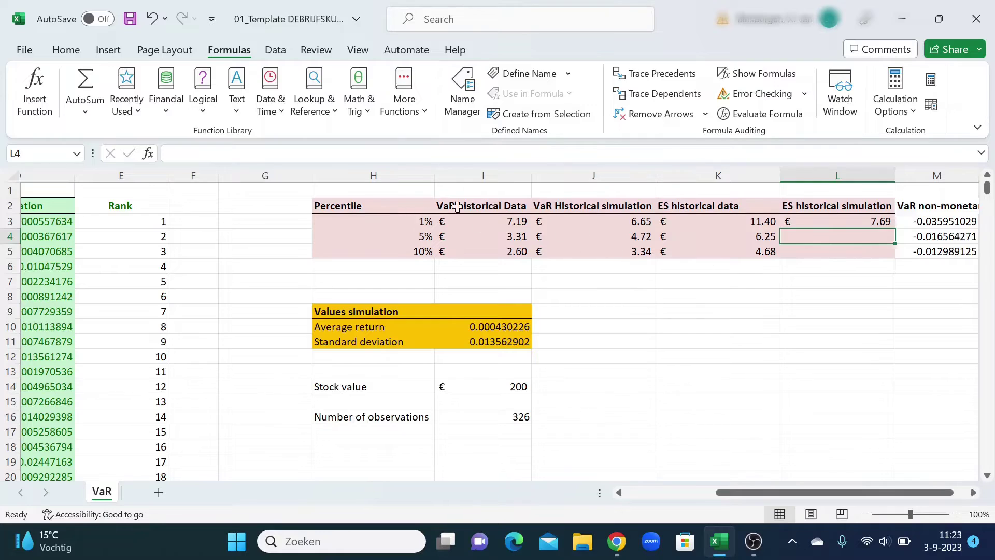
click(829, 218)
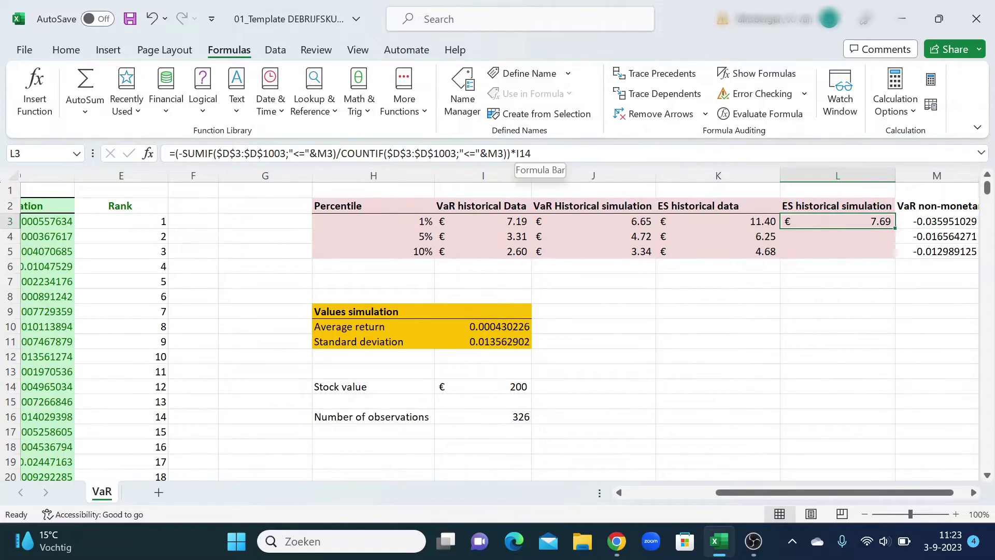
drag(533, 153, 169, 153)
text(=)
click(713, 307)
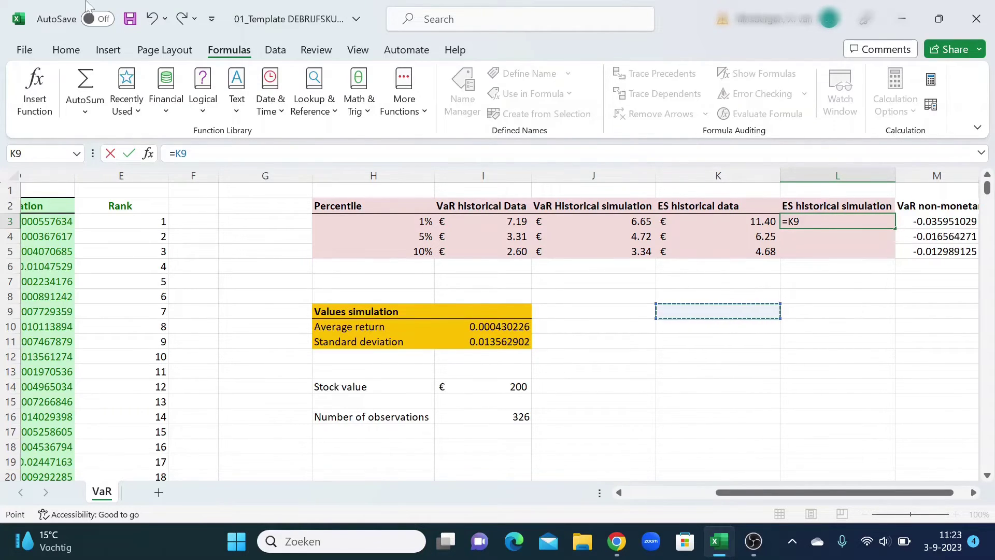
click(143, 20)
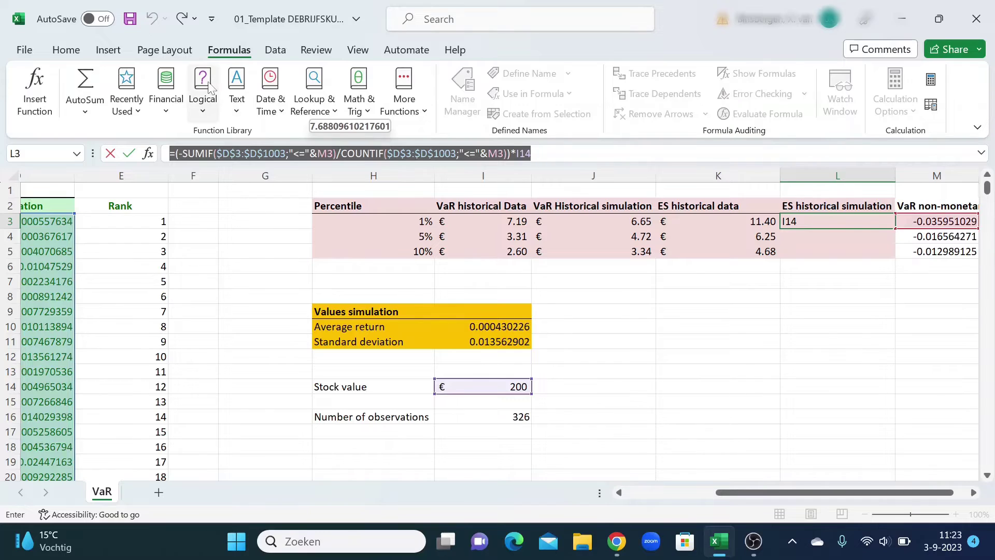
key(Return)
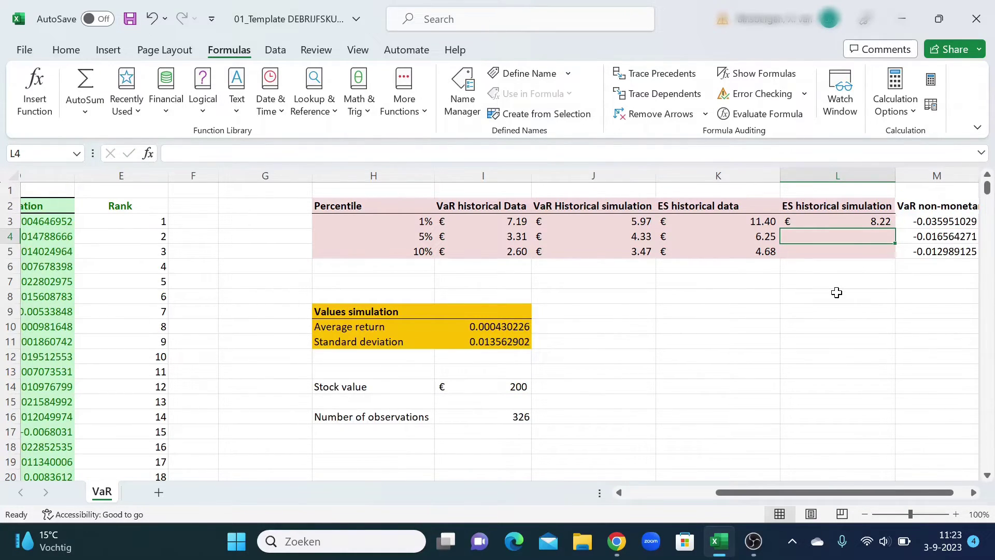
Start the 5% ES simulation formula in L4 as =(-SUMIF($D$3:$D$1003,"<="&M3)/COUNTIF($D$3:$D$1003,"<="&M3))*I18.
text(=)
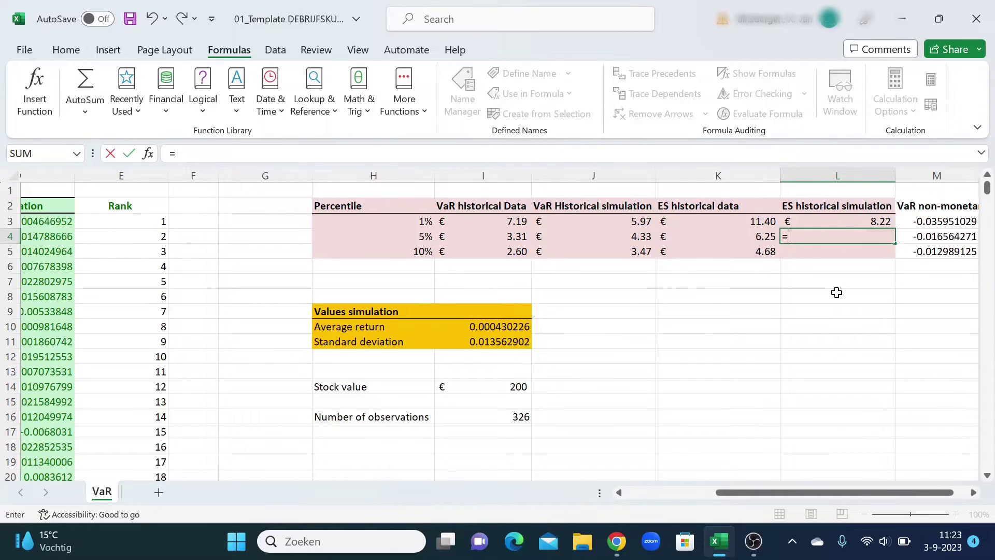
key(BackSpace)
text(=(-SUMIF($D$3:$D$1003,"<="&M3)/COUNTIF($D$3:$D$1003,"<="&M3))*I18)
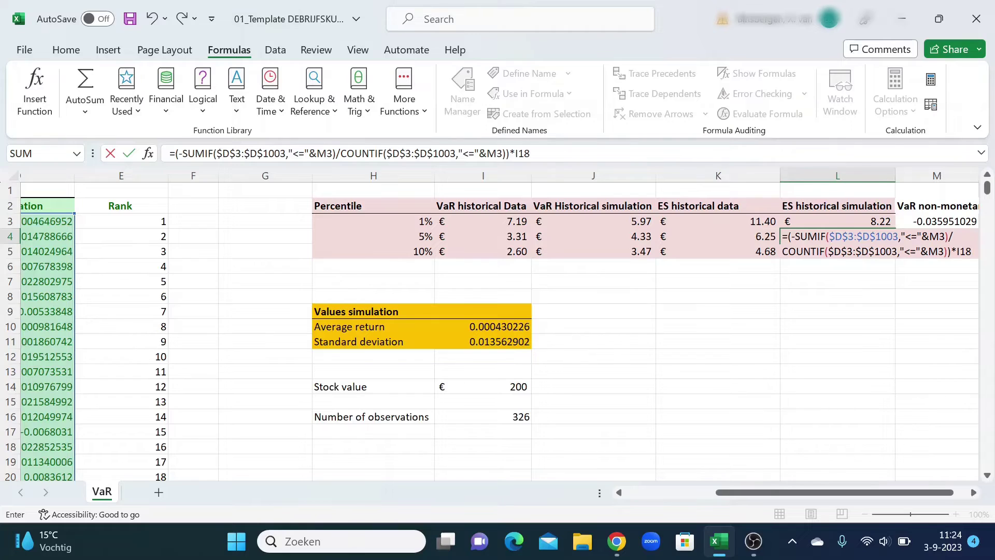
Change the criterion reference in both the COUNTIF and SUMIF parts of the L4 formula to M4.
click(502, 153)
key(BackSpace)
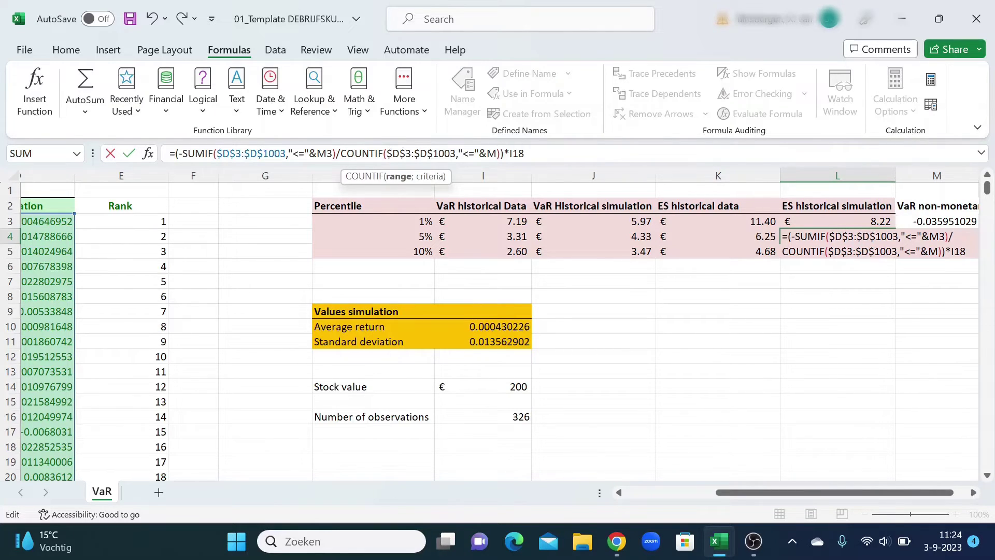
text(4)
click(324, 153)
key(BackSpace)
text(4)
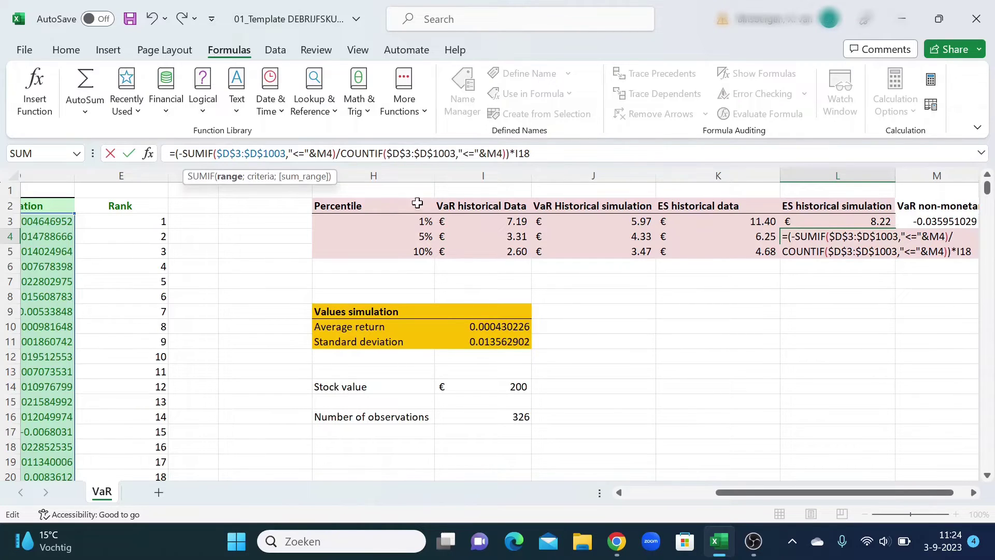
drag(829, 492, 839, 492)
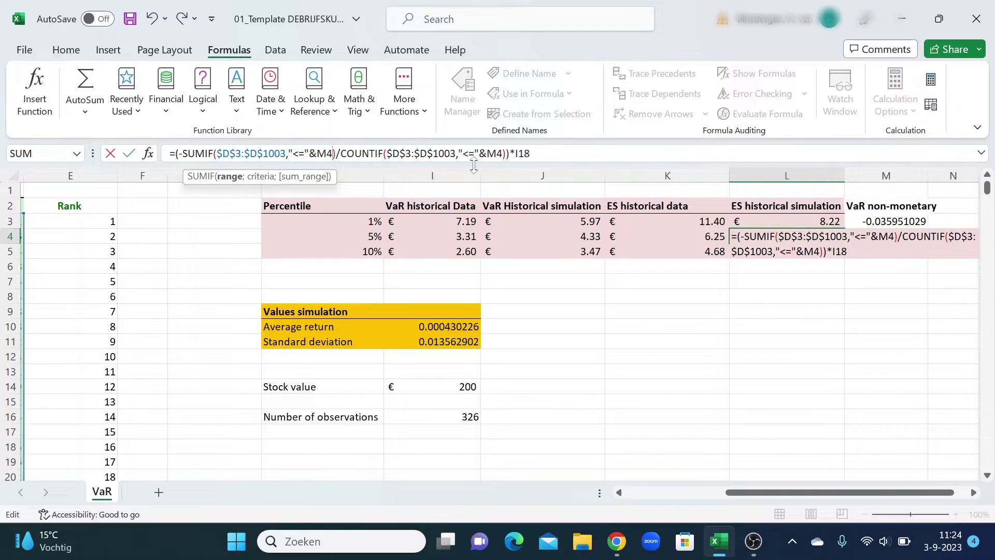
click(616, 285)
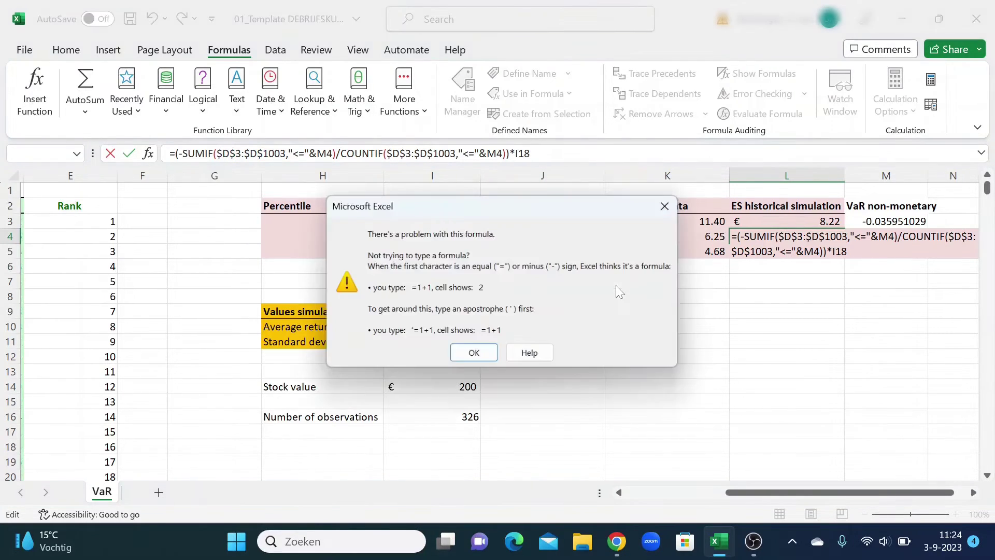
click(474, 354)
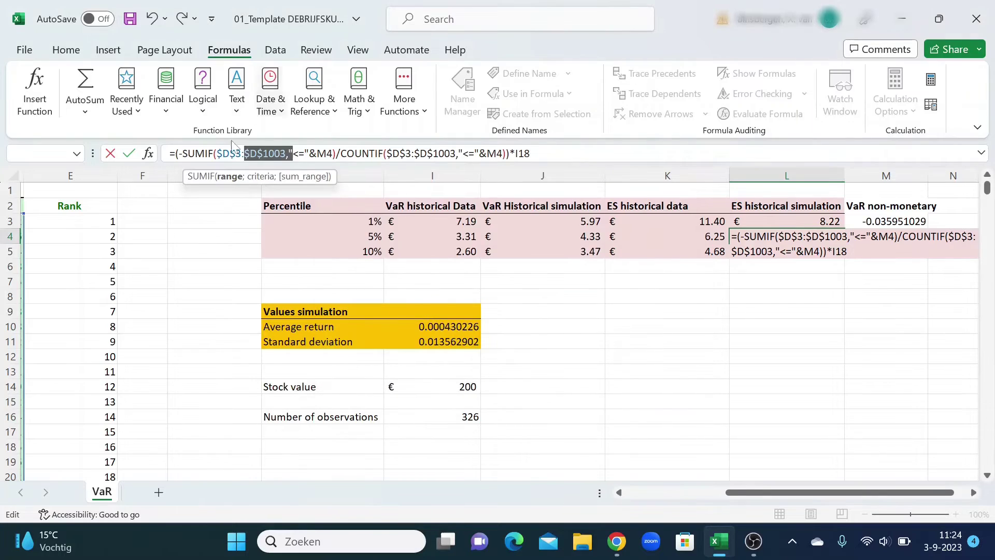
click(219, 224)
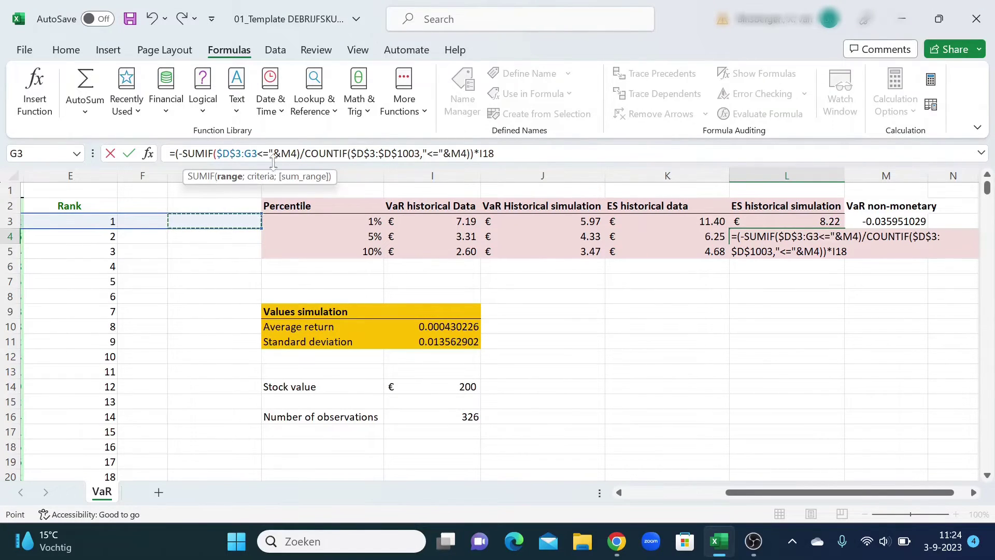
click(151, 19)
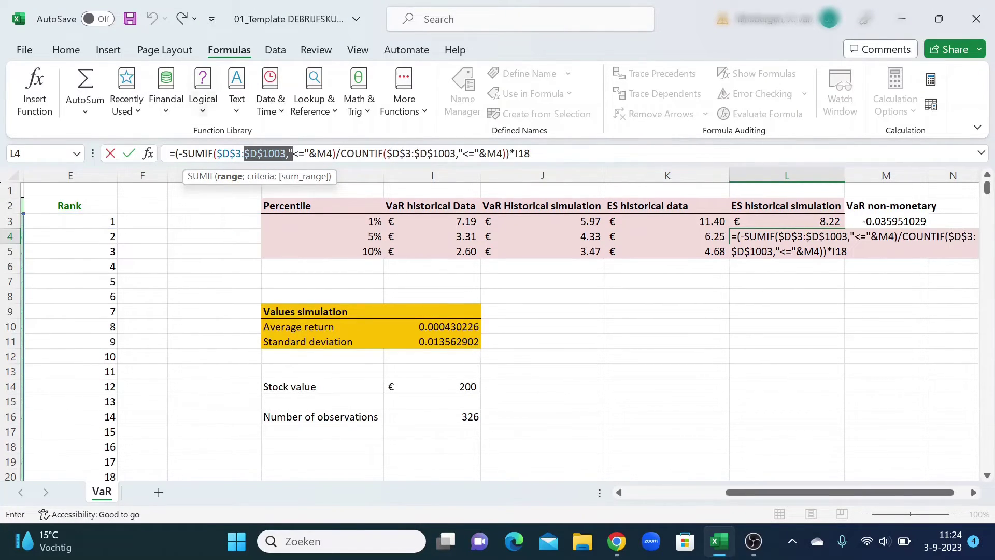
Replace the comma separators in the SUMIF and COUNTIF parts of the L4 formula with semicolons and enter the formula.
key(F2)
key(Delete)
text(;)
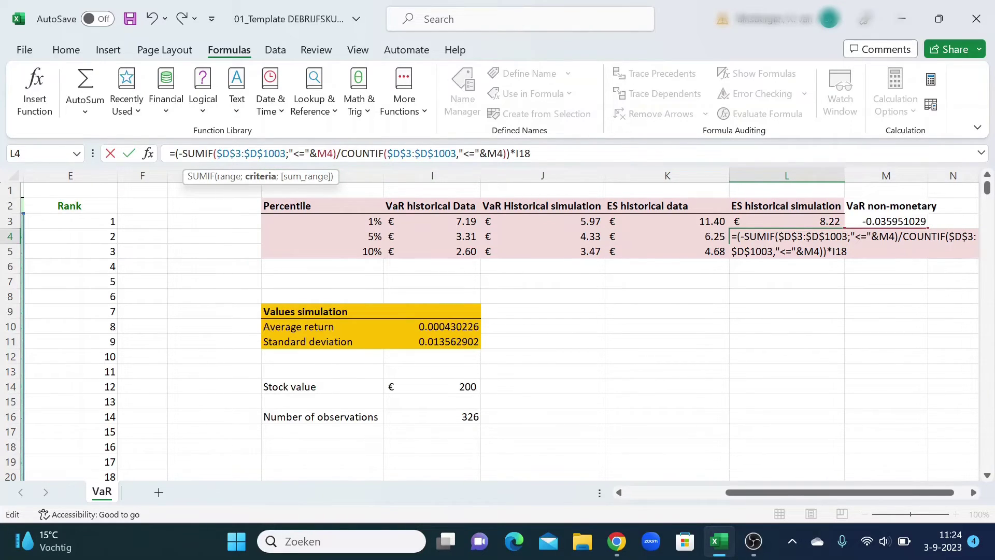
click(459, 153)
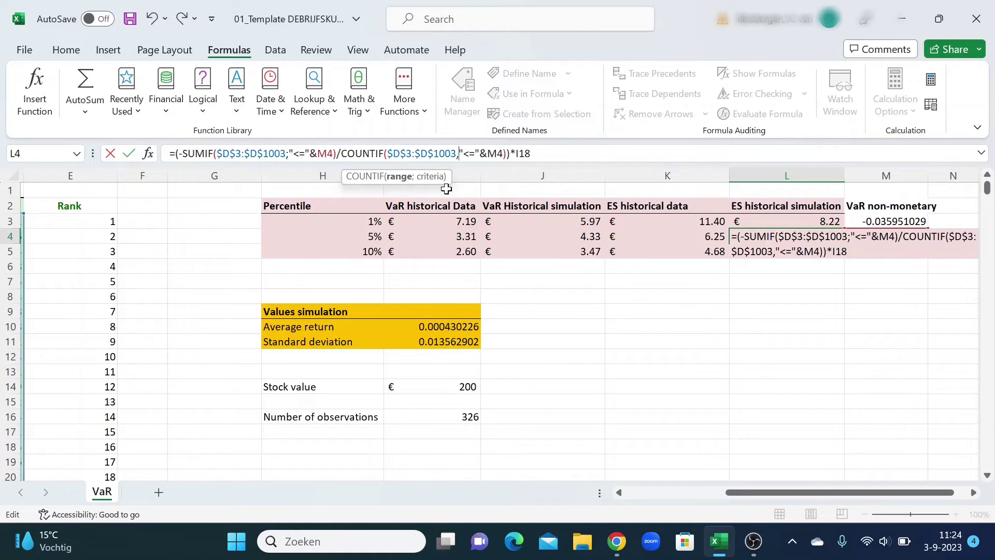
key(BackSpace)
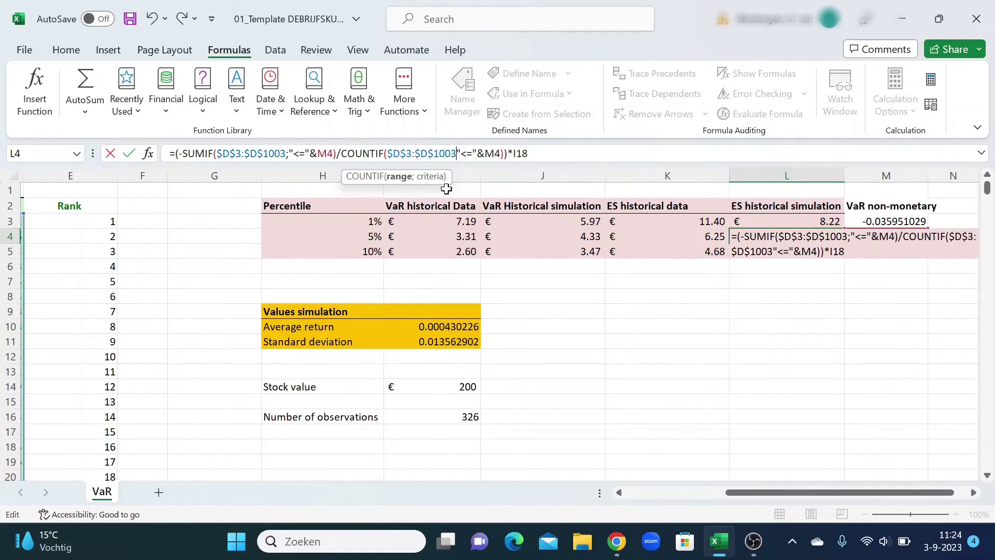
text(;)
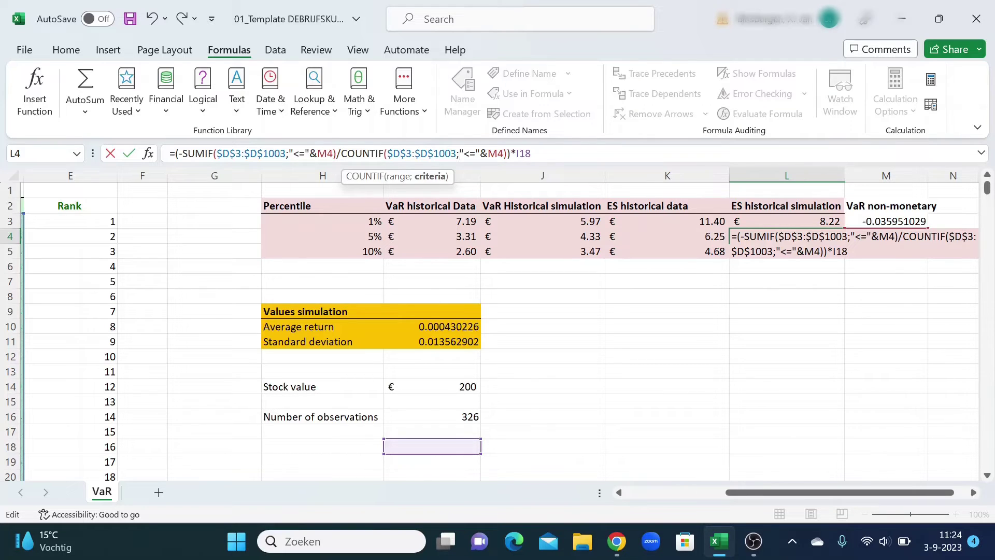
click(531, 153)
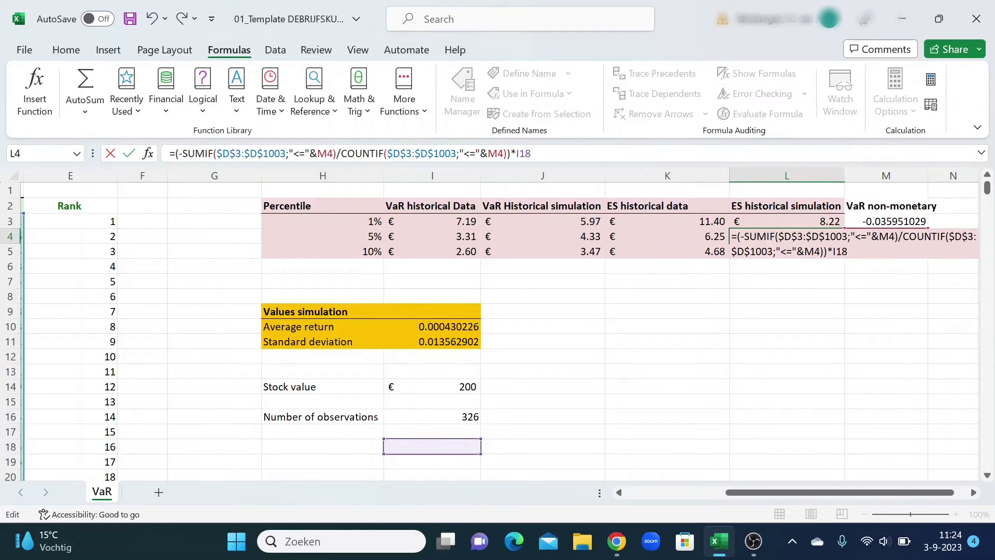
key(Return)
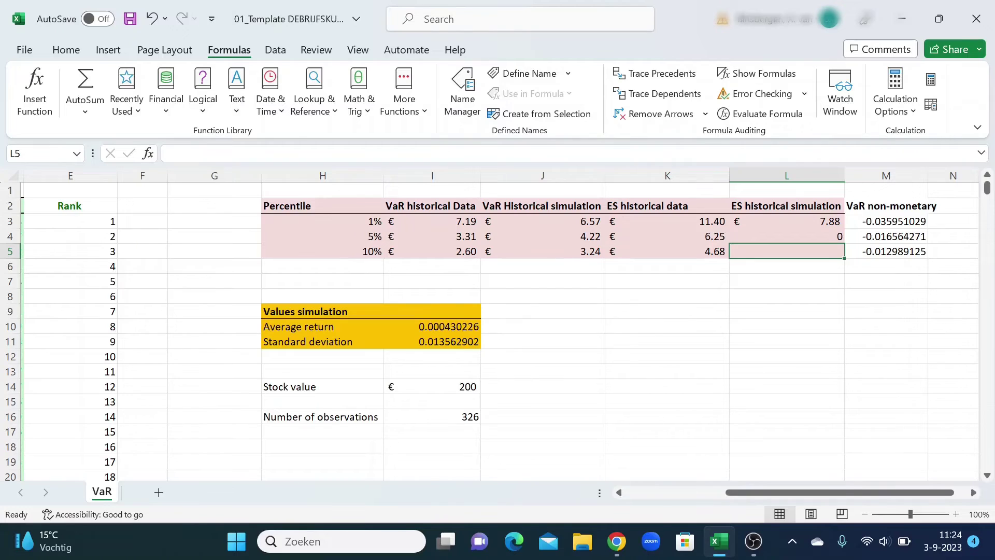
Change the final multiplier of the L4 formula to the stock value in I14 and enter the formula.
click(817, 238)
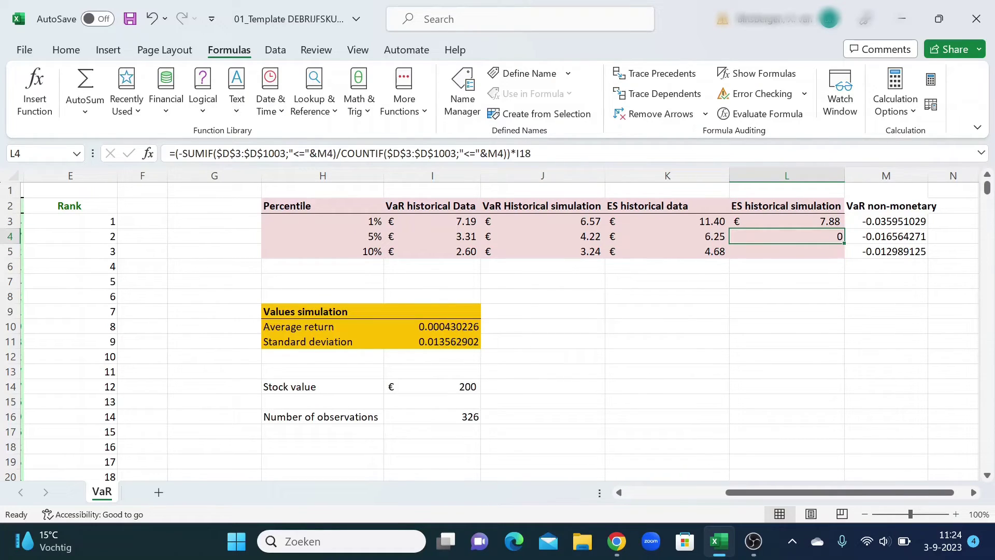
click(539, 156)
key(BackSpace)
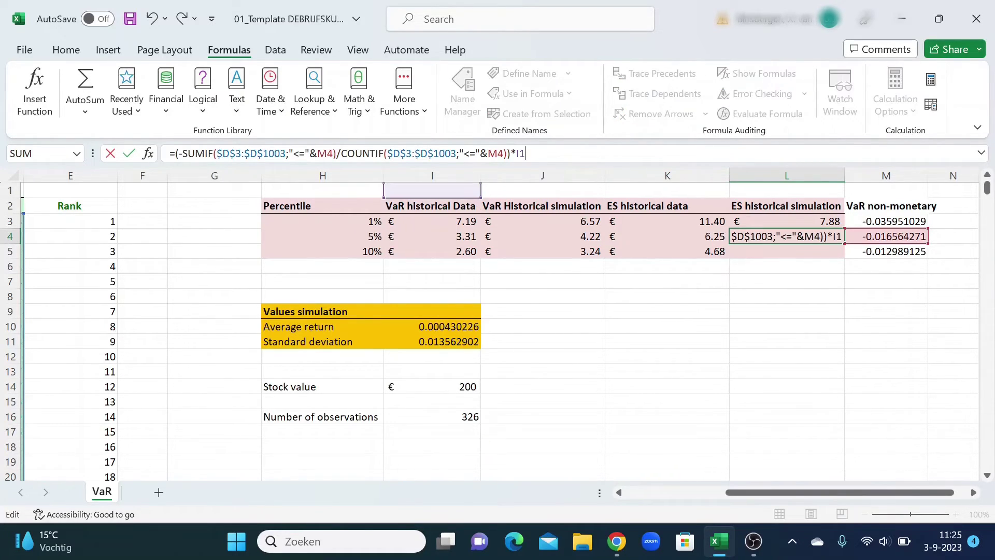
key(BackSpace)
text(14)
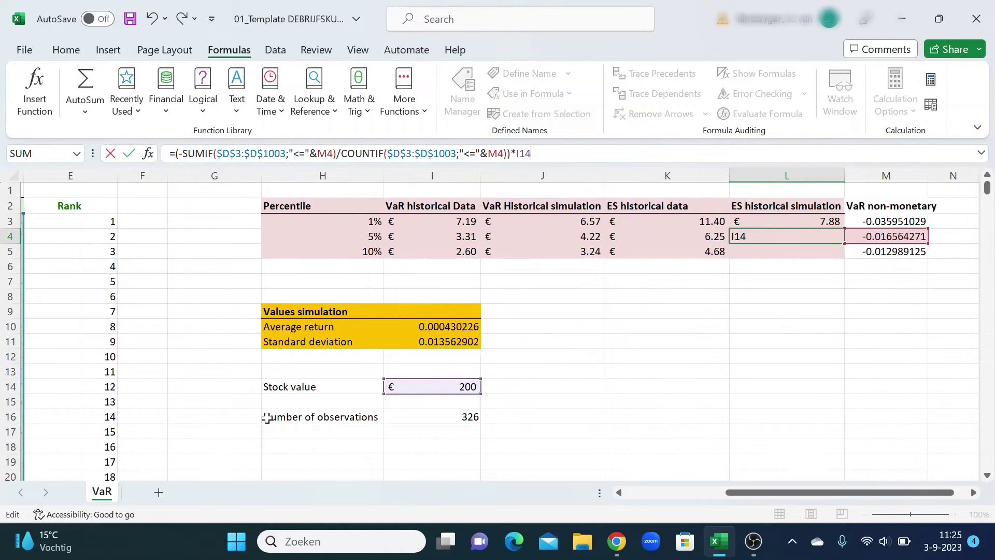
key(Return)
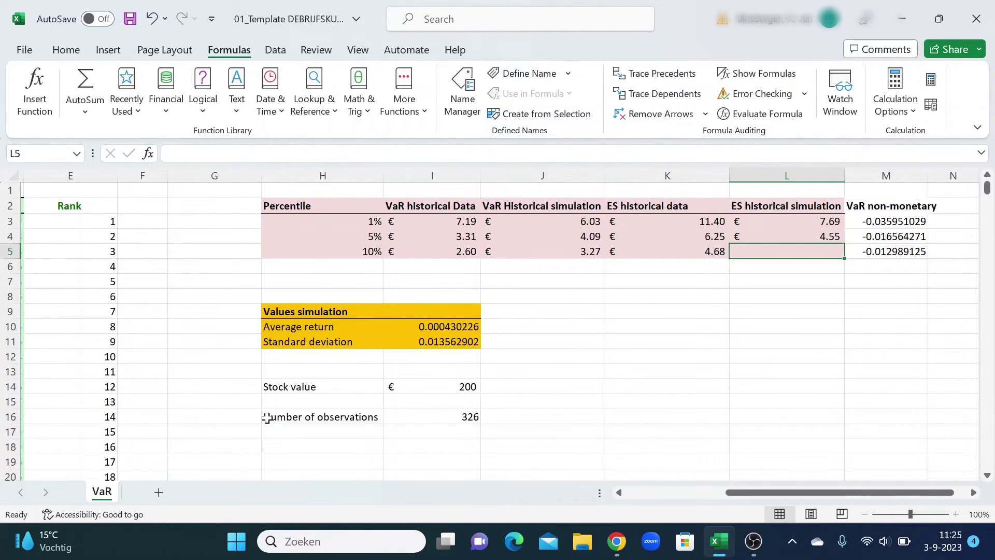
Review the L3 and L4 formulas and put =(-SUMIF($D$3:$D$1003,"<="&M3)/COUNTIF($D$3:$D$1003,"<="&M3))*I18 into L5 for the 10% ES simulation.
click(780, 237)
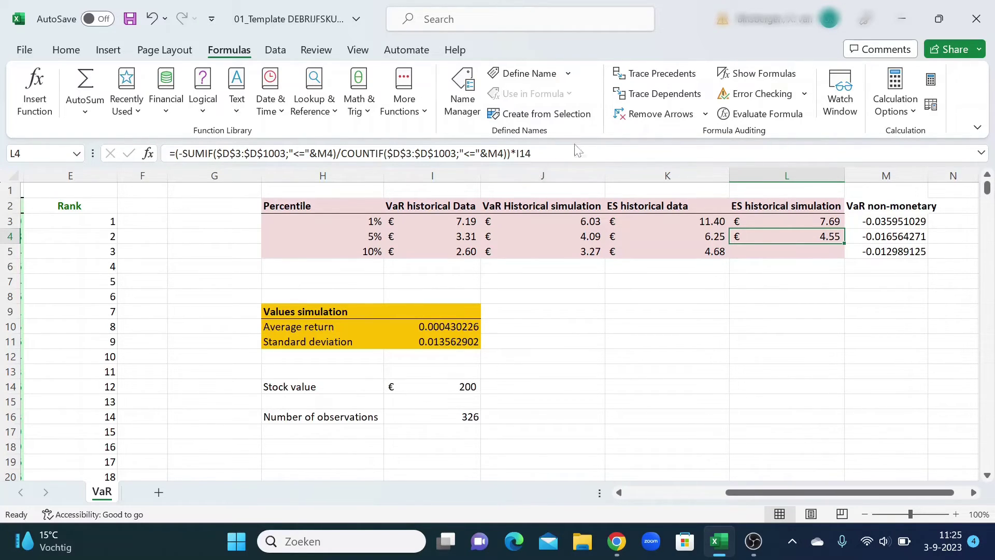
key(Up)
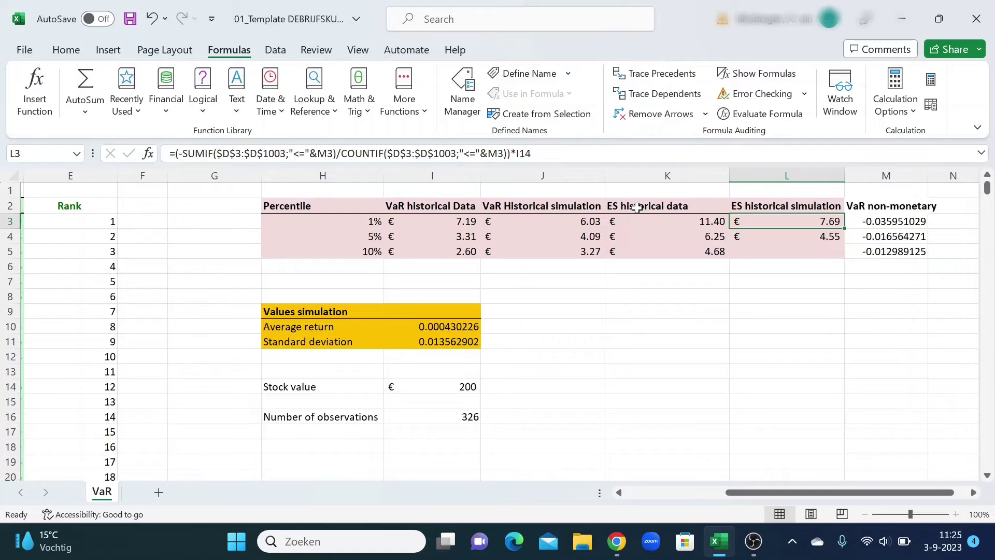
key(Down)
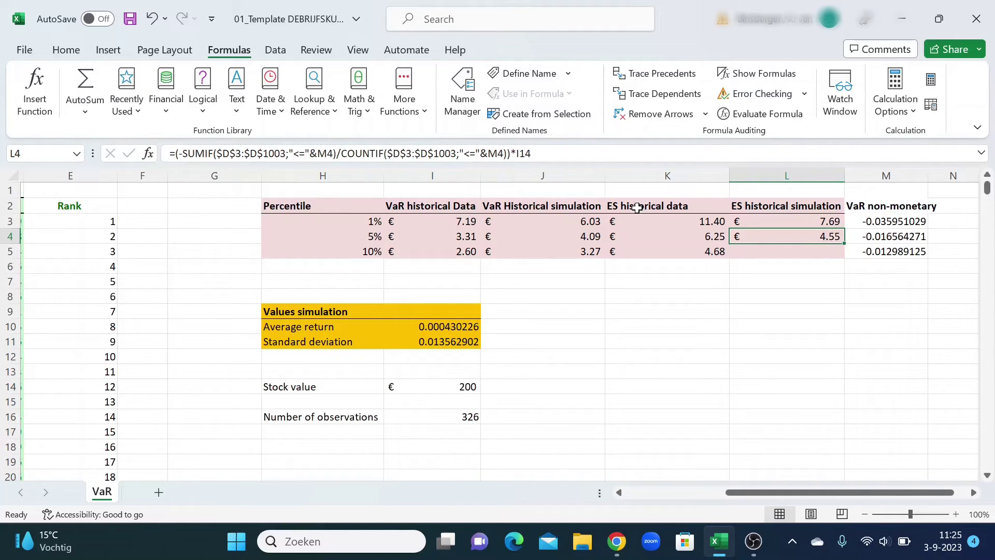
key(Down)
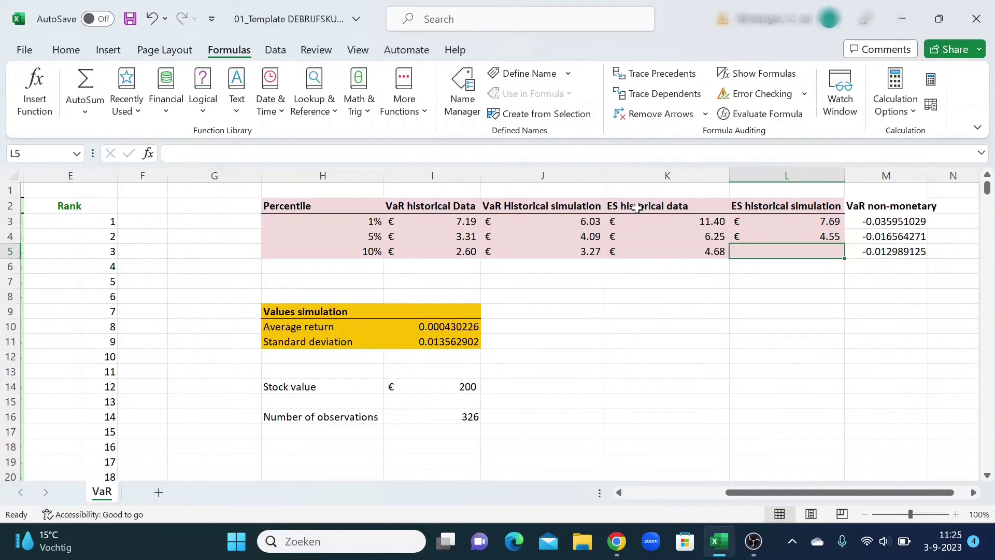
text(=(-SUMIF($D$3:$D$1003,"<="&M3)/COUNTIF($D$3:$D$1003,"<="&M3))*I18)
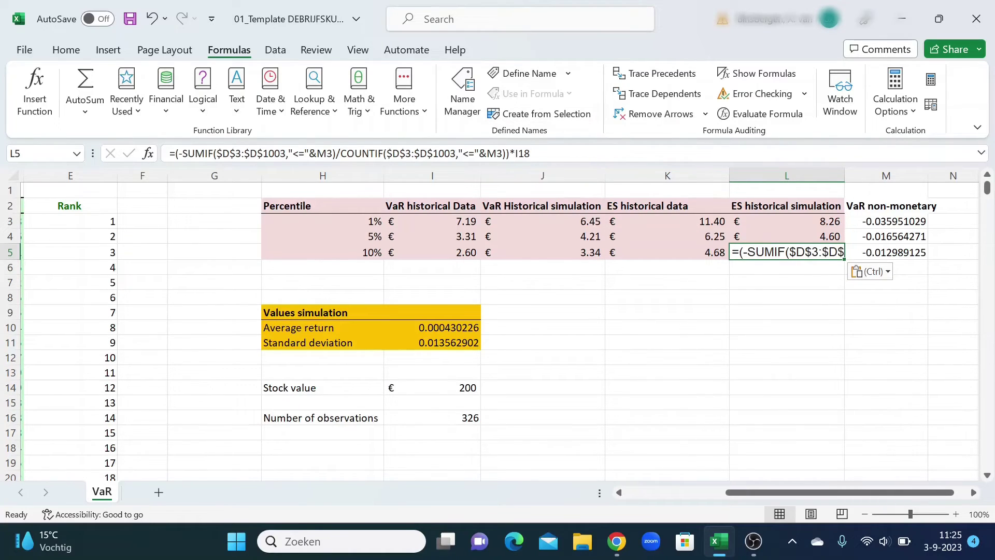
Change the final multiplier of the L5 formula to the stock value in I14.
key(F2)
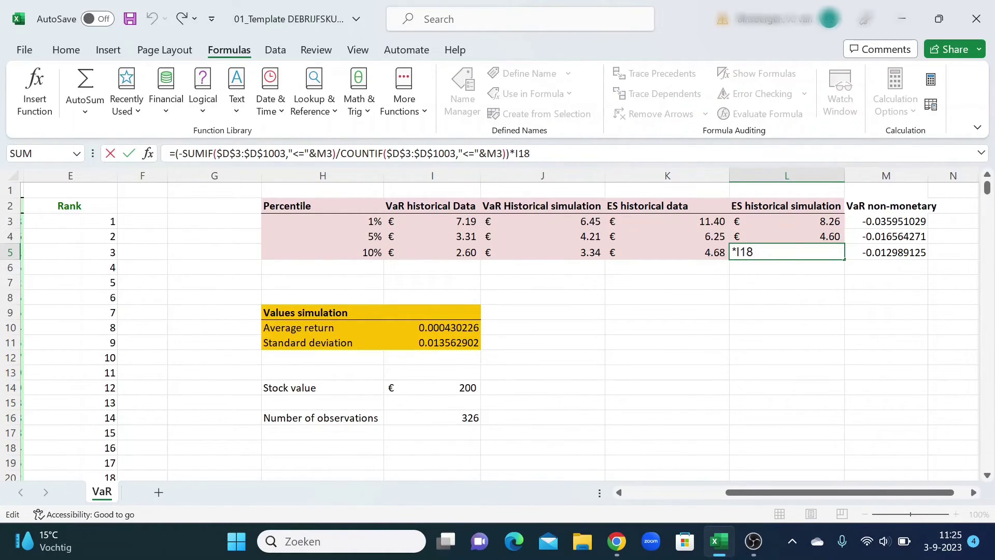
key(BackSpace)
key(BackSpace)
text(14)
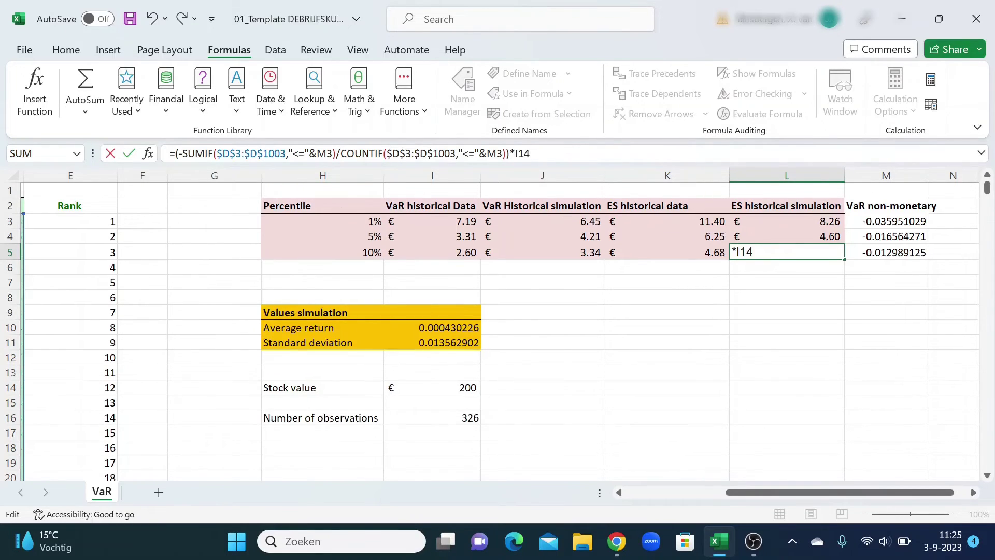
Replace the comma separators in the SUMIF and COUNTIF parts of the L5 formula with semicolons.
click(286, 153)
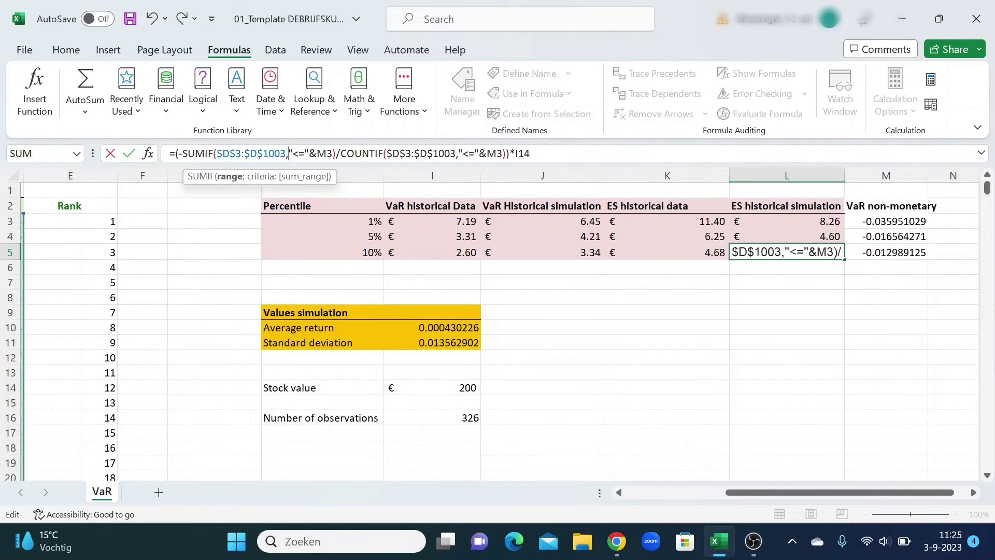
key(BackSpace)
text(;)
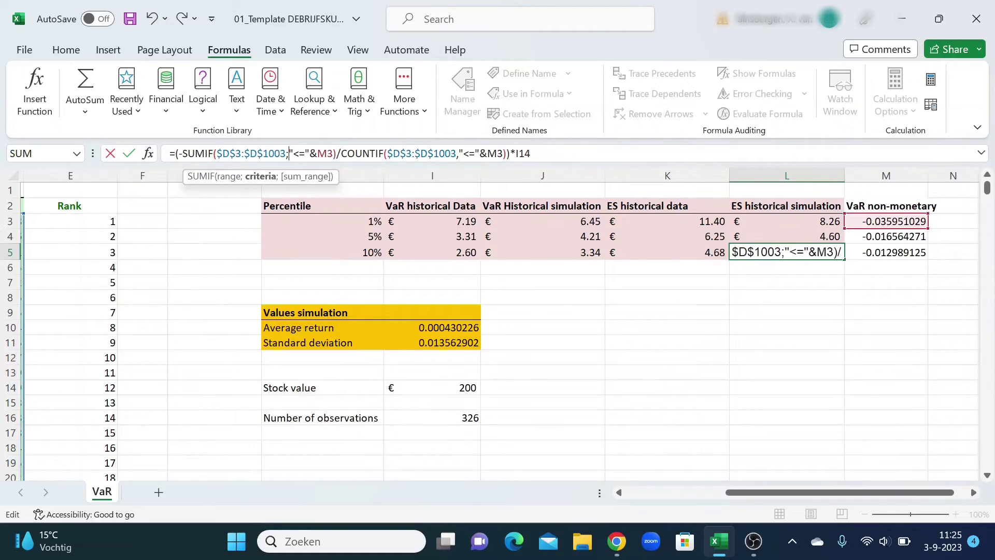
click(457, 153)
key(BackSpace)
text(;)
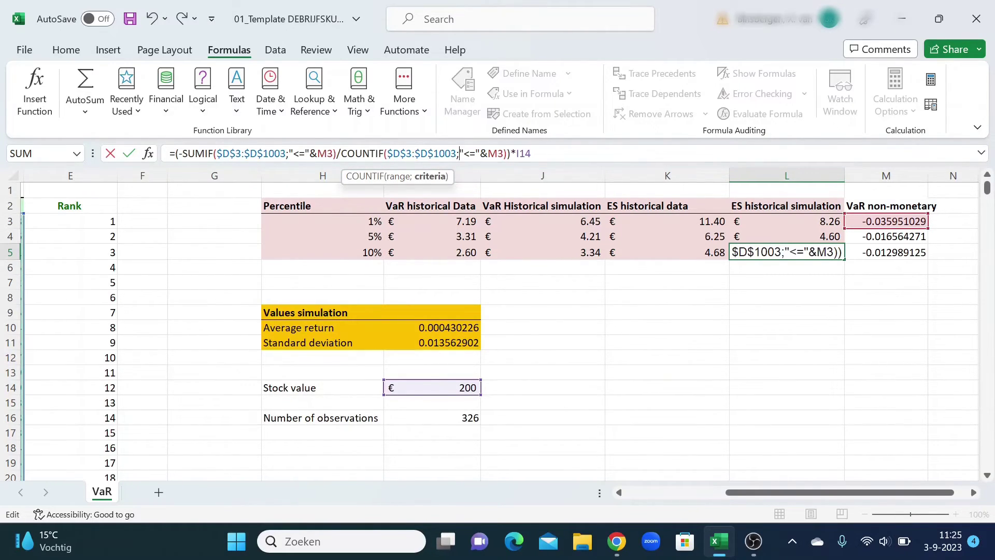
Change the criteria reference in both the SUMIF and COUNTIF parts of the L5 formula to M5 and enter the formula.
click(335, 153)
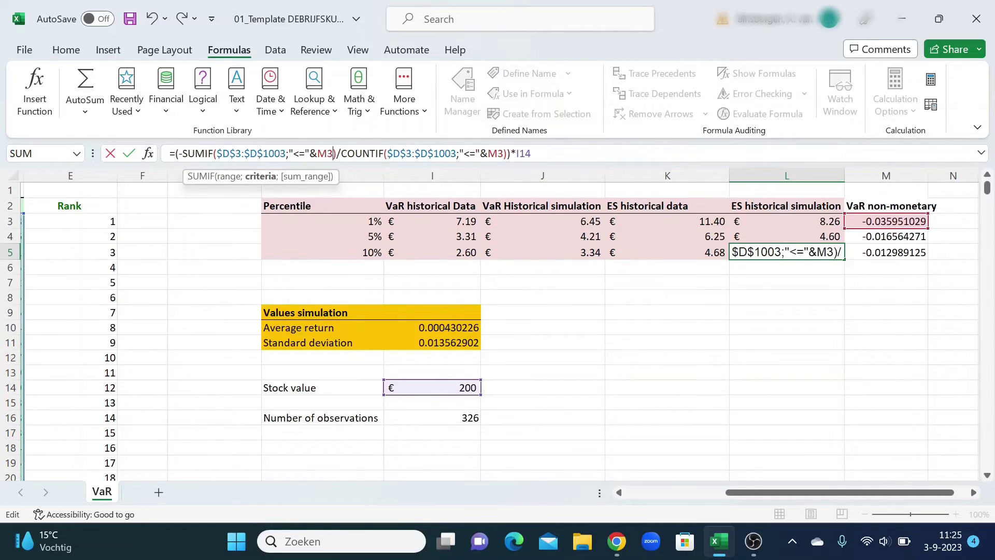
key(BackSpace)
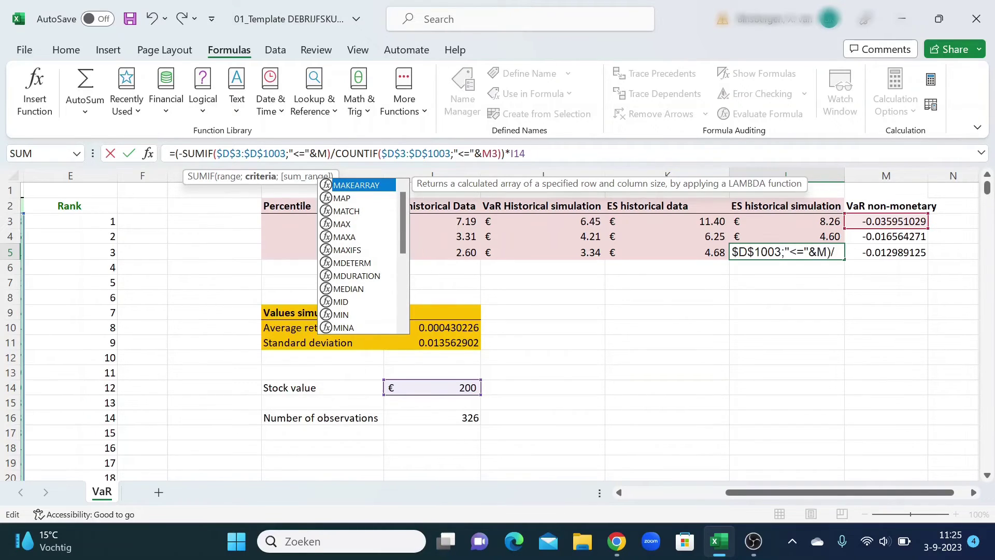
text(5)
click(516, 153)
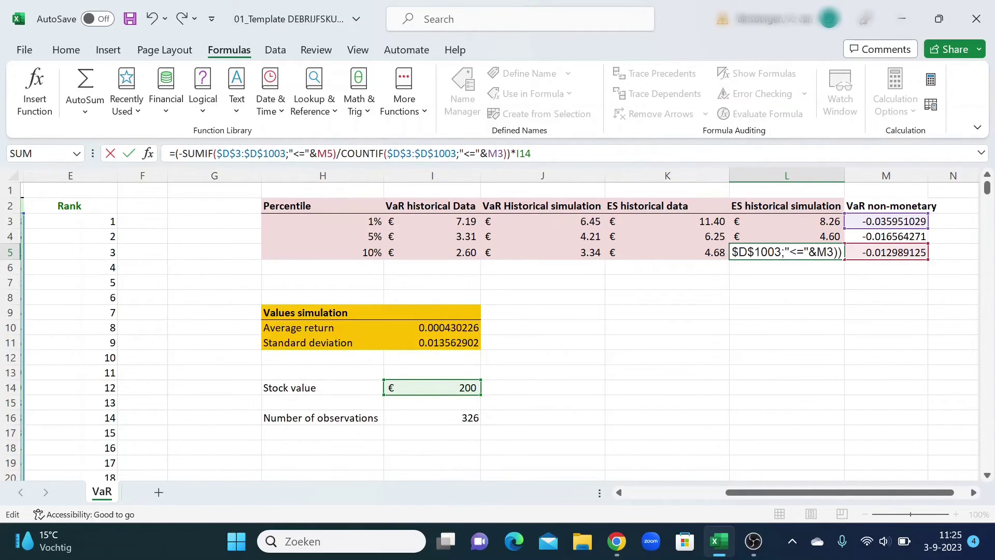
key(BackSpace)
text(5)
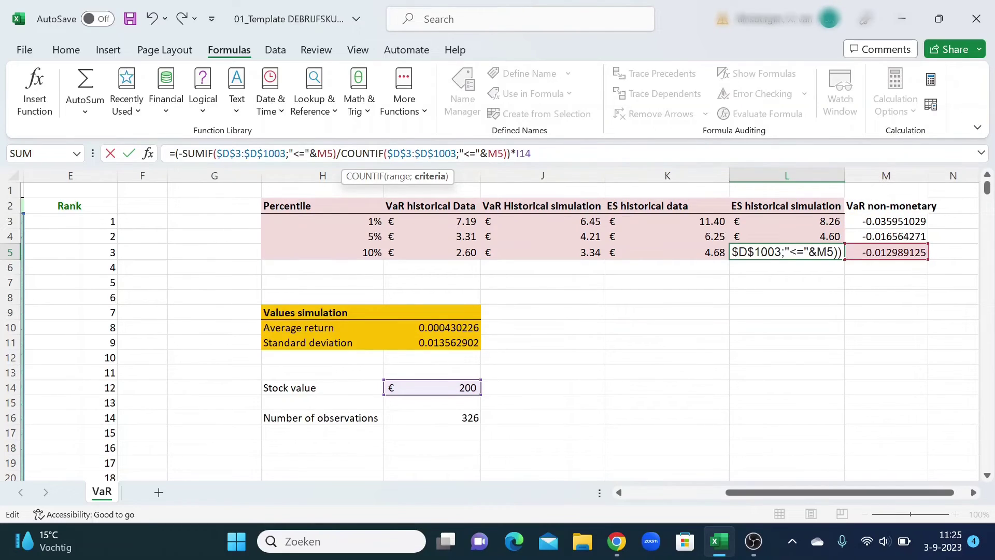
key(End)
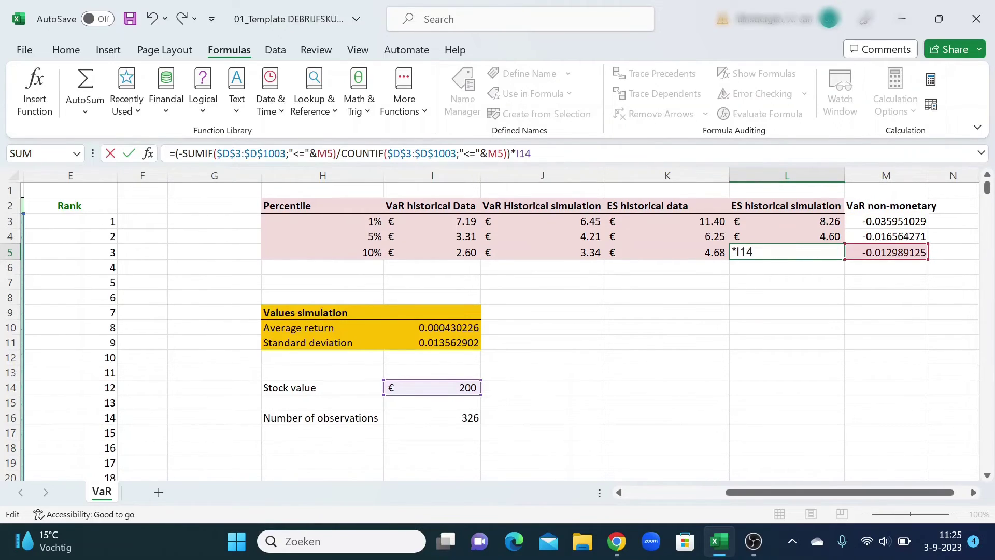
key(Return)
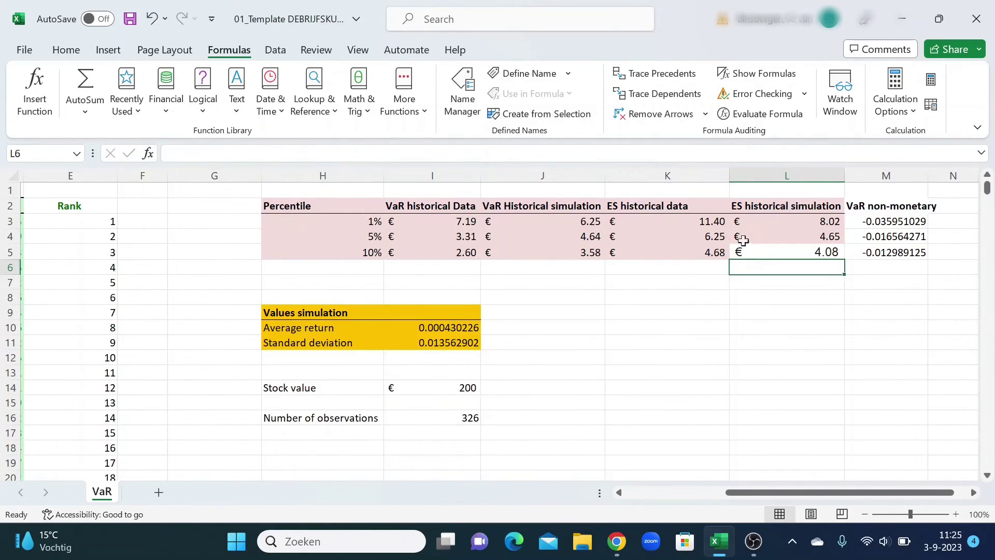
Check the font of the ES simulation cell L4 and set the font of L5 to Calibri to match.
click(777, 256)
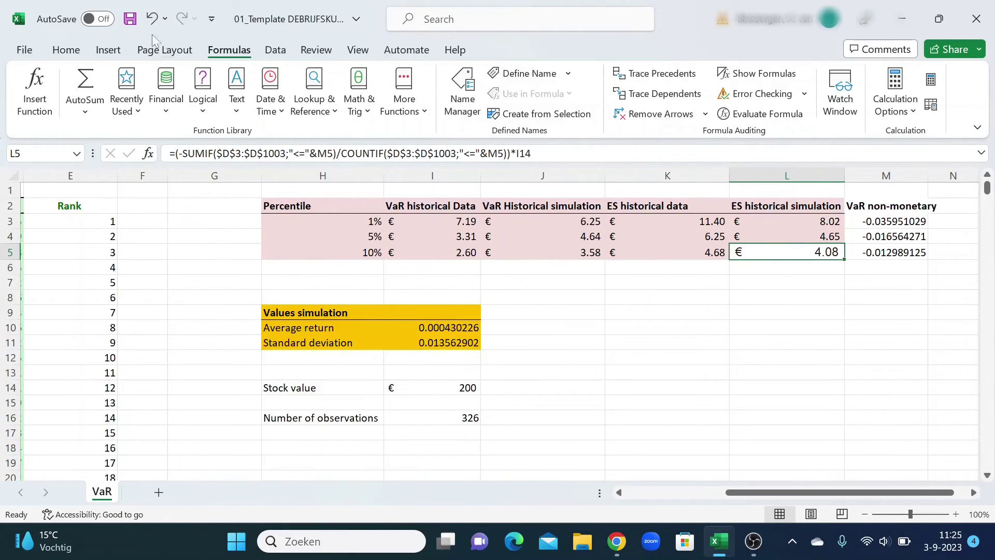
click(64, 50)
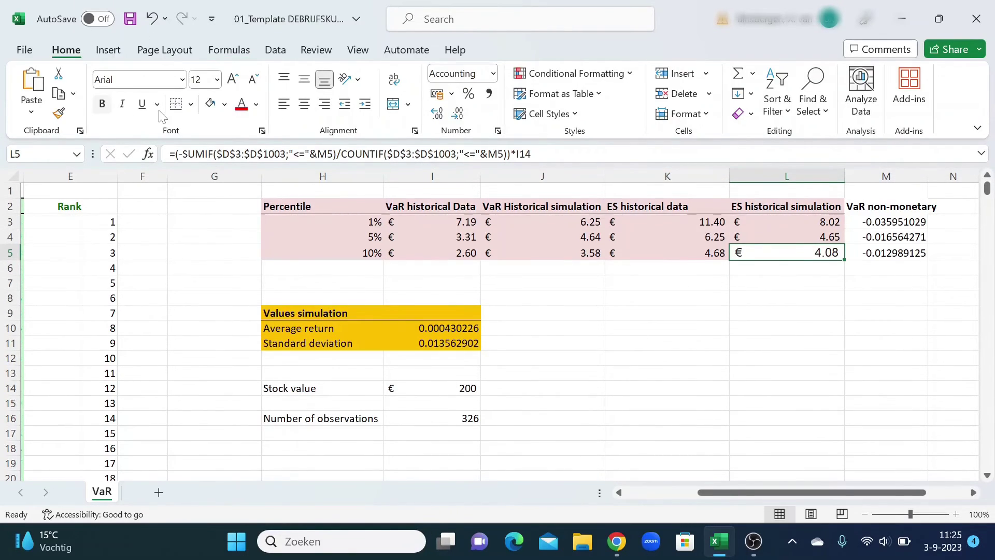
click(777, 235)
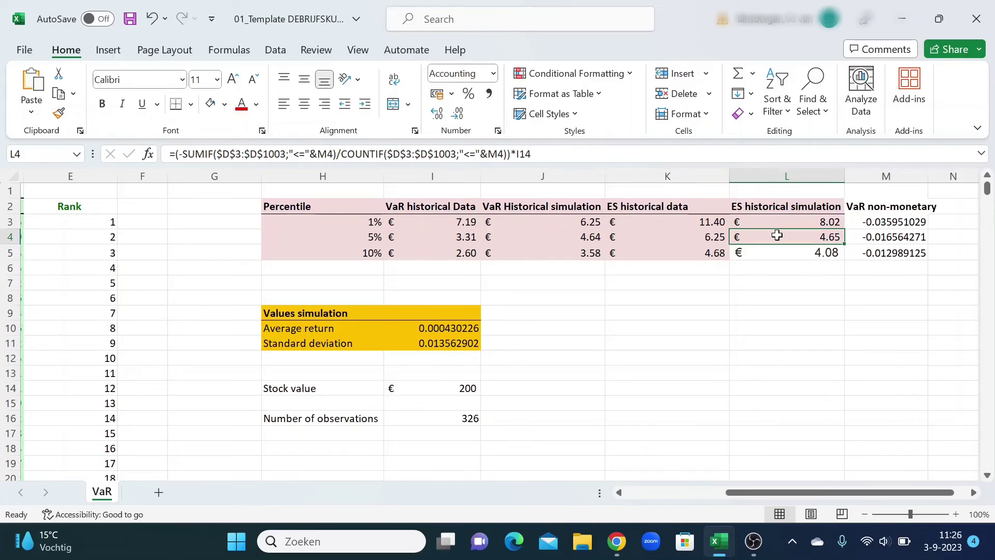
click(771, 265)
click(771, 252)
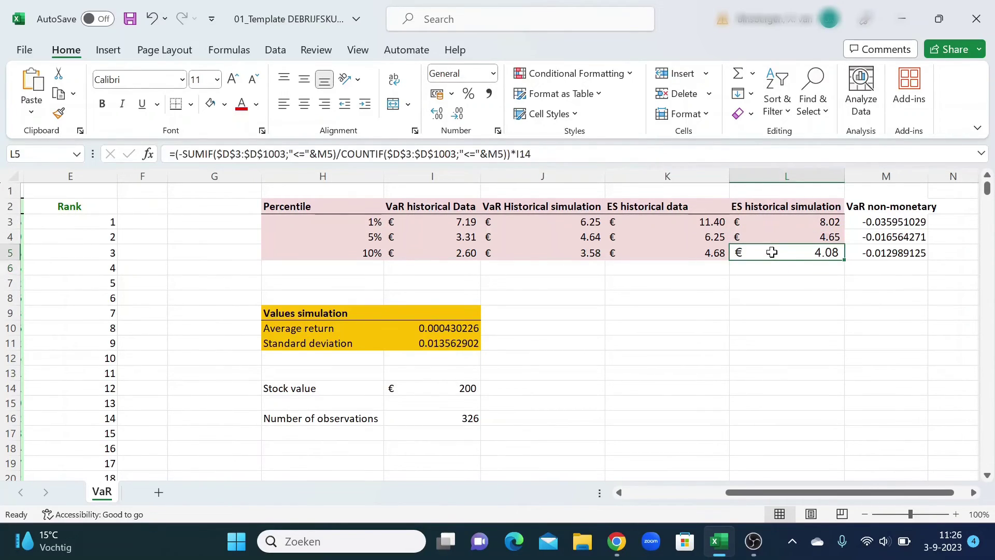
click(179, 77)
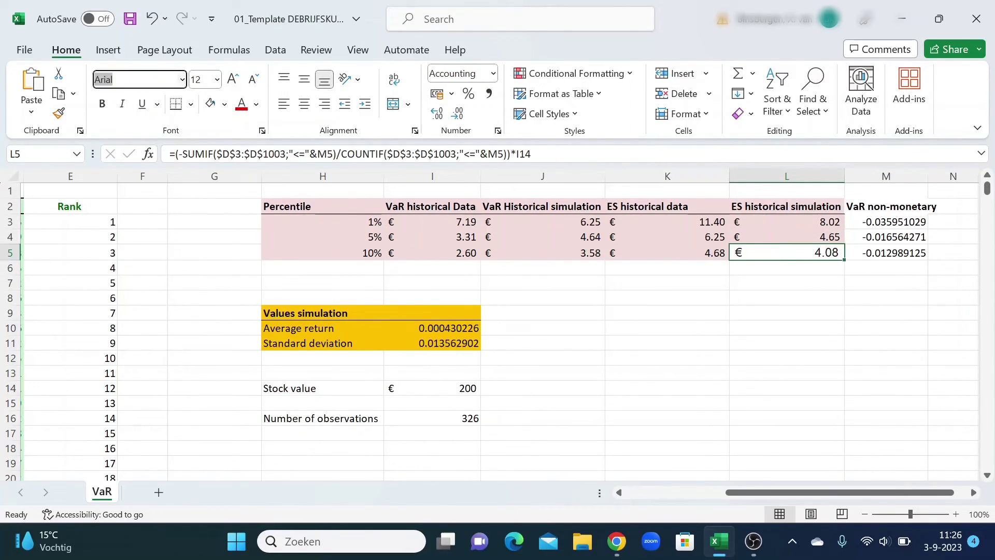
click(183, 81)
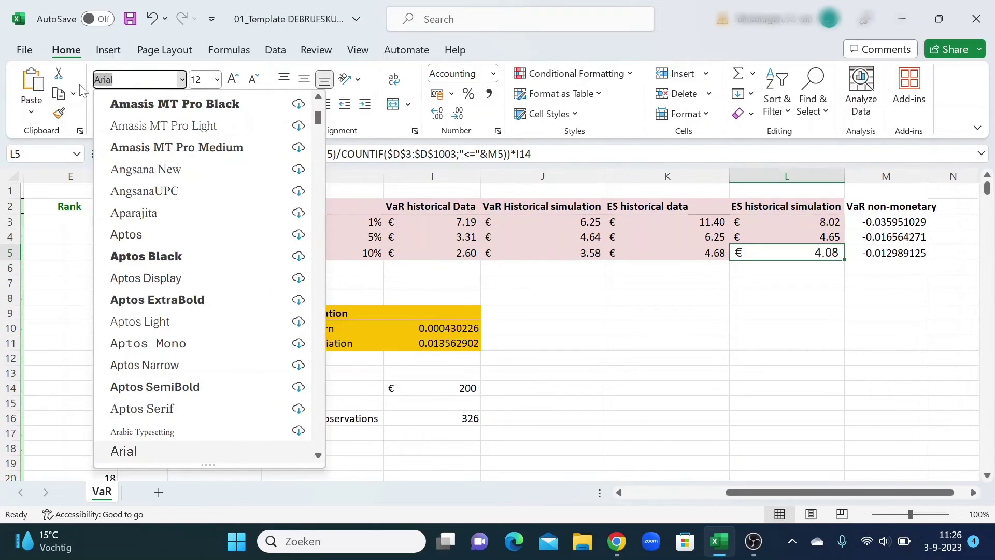
key(BackSpace)
text(Calibri)
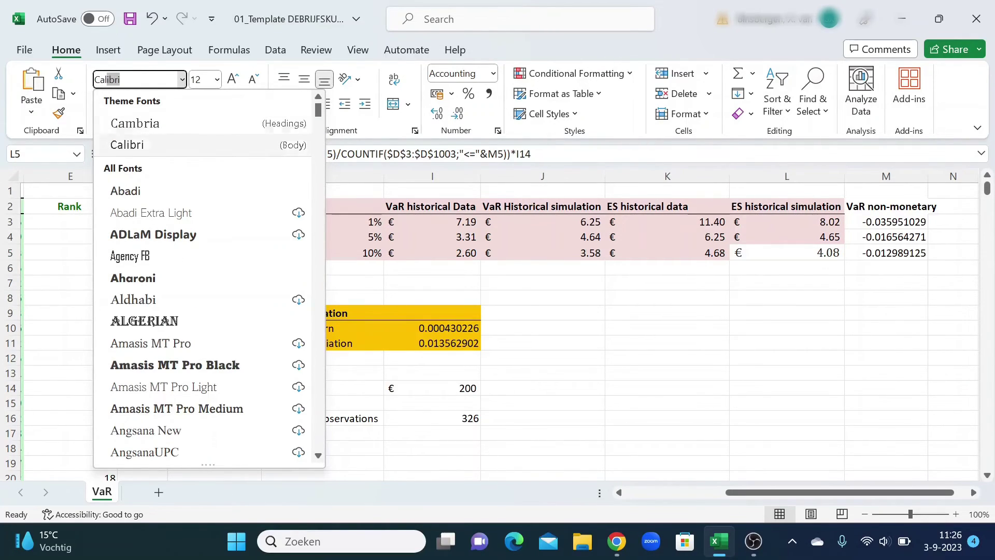
click(191, 145)
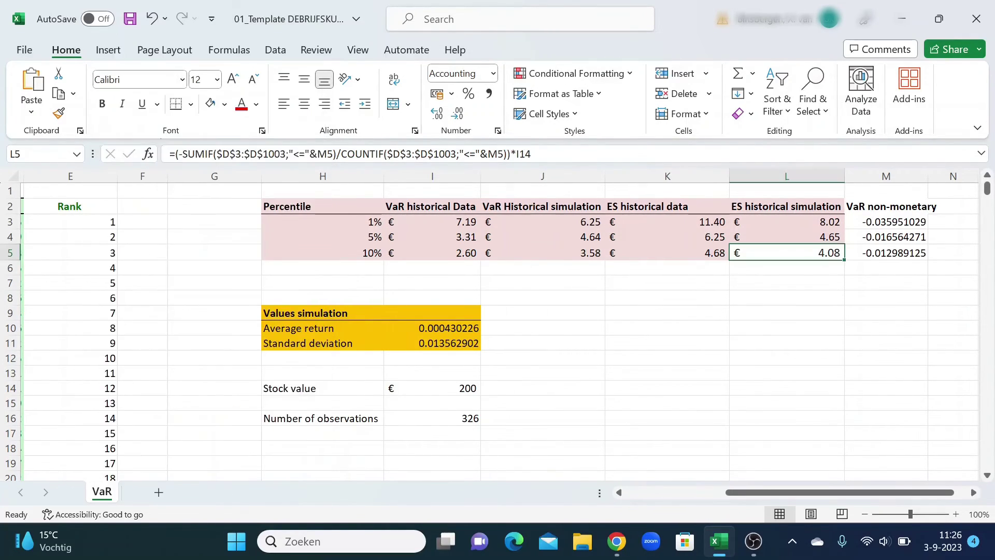
Recalculate the workbook twice from an empty cell to refresh the simulated VaR and ES values.
click(794, 300)
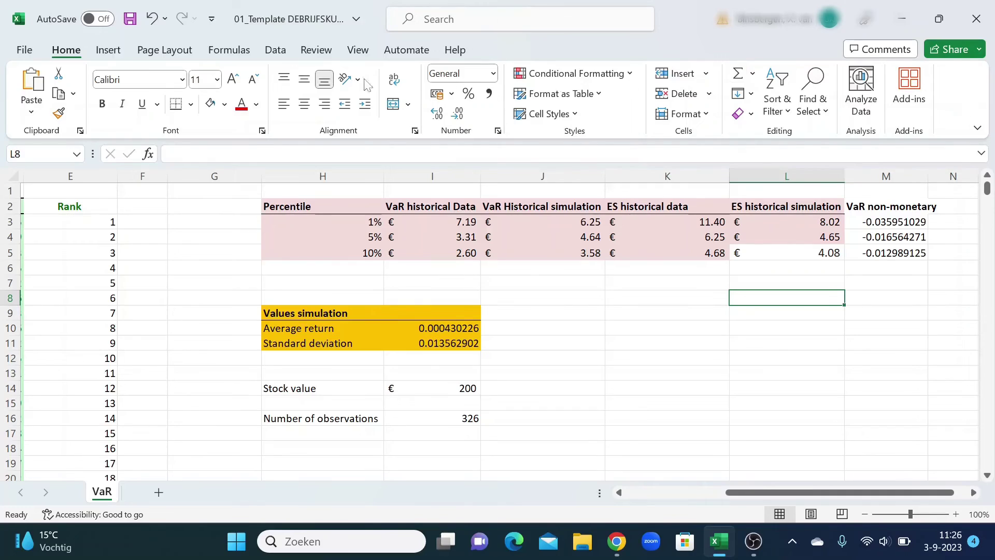
click(241, 51)
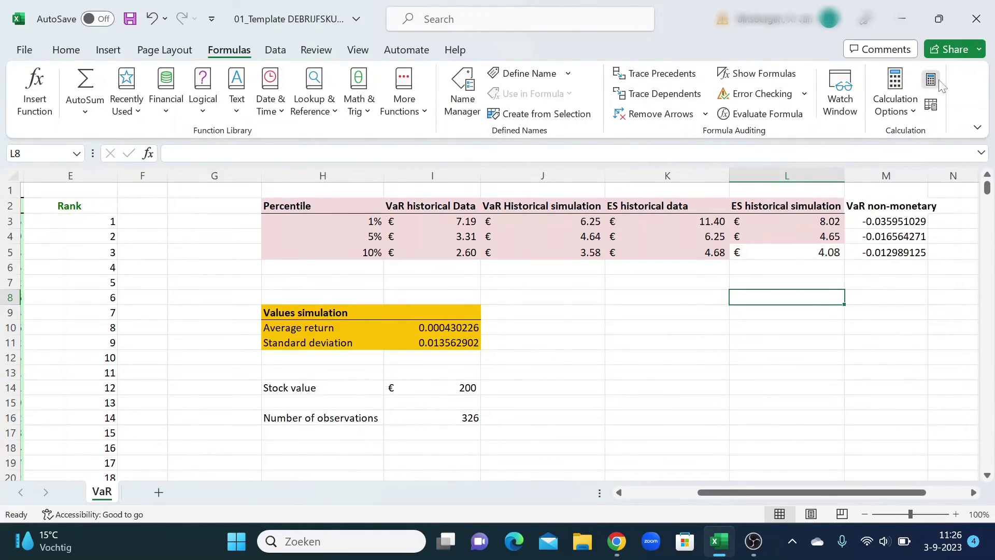
click(937, 82)
click(936, 82)
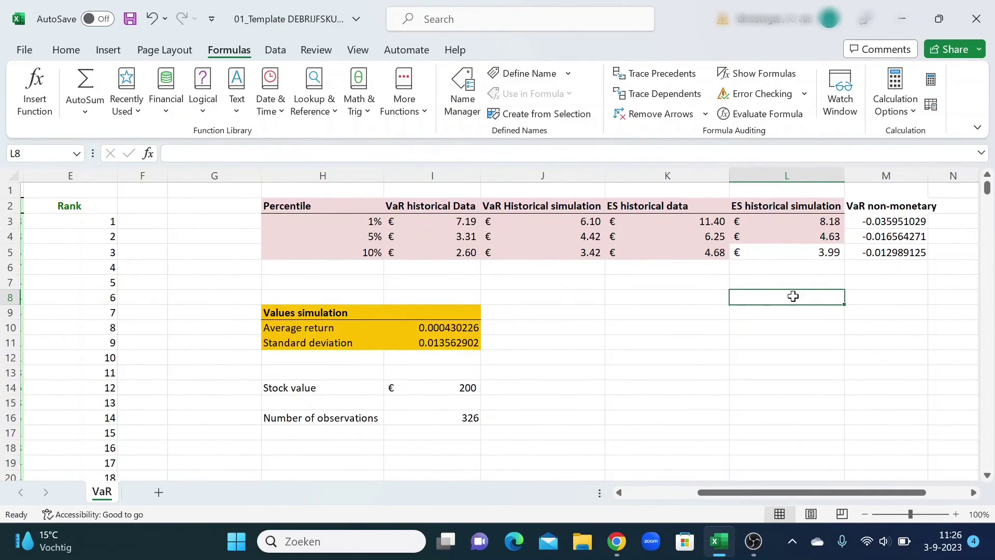